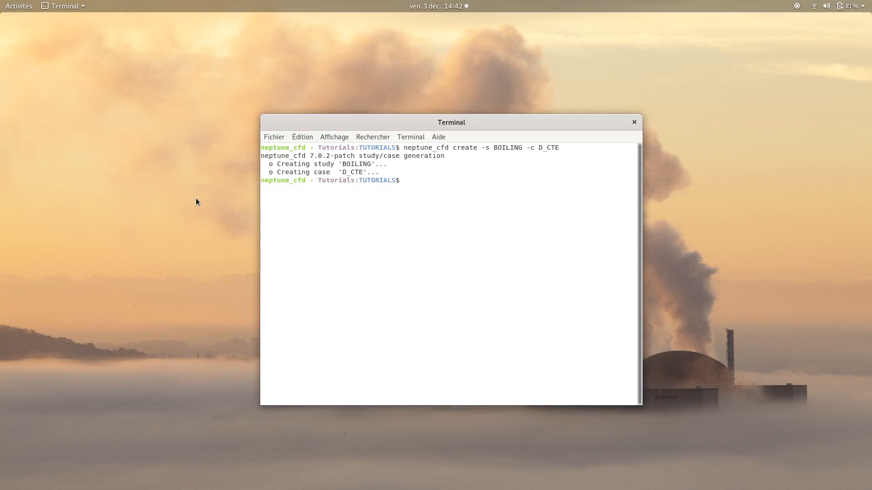
- Enter the BOILING study directory and copy the m1.unv mesh from ~/neptune-vnv/Tutorials/Tutorial_BOILING/ into its MESH folder
text(cd BOILING)
key(Return)
text(cp ~)
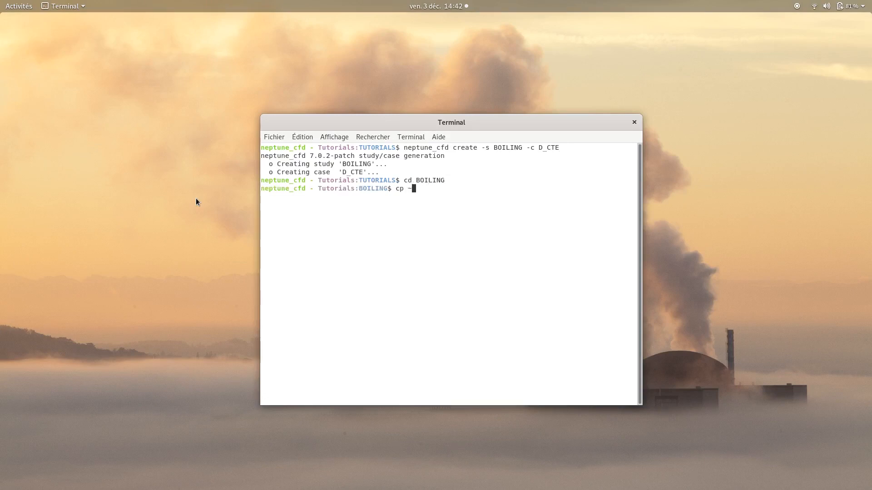
text(/neptune-vnv/T)
key(Tab)
text(T)
key(Tab)
text(B)
key(Tab)
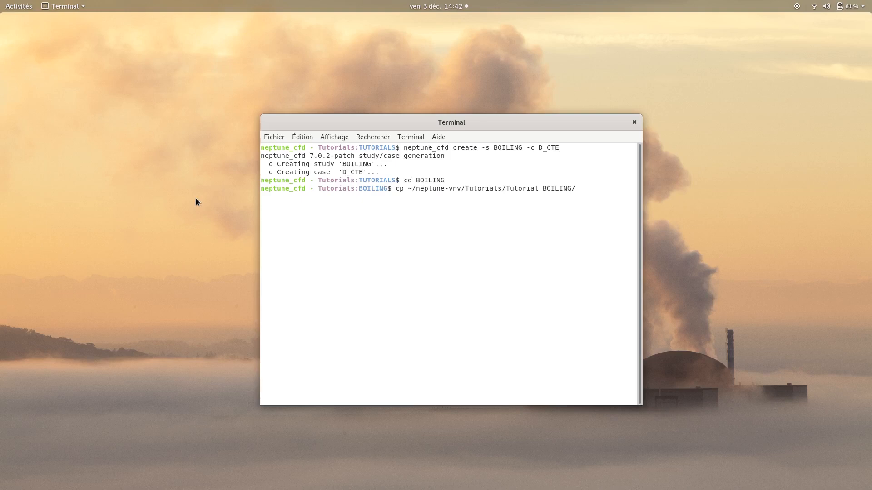
text(ME)
key(Tab)
text(m)
key(Tab)
text(M)
key(Tab)
key(Return)
- List the contents of the study's MESH directory
text(l M)
key(Tab)
key(Return)
- Change to the D_CTE case's DATA directory and launch the neptune_cfd graphical interface from there
text(cd D)
key(Tab)
text(D)
key(Tab)
key(Return)
text(./ne)
key(Tab)
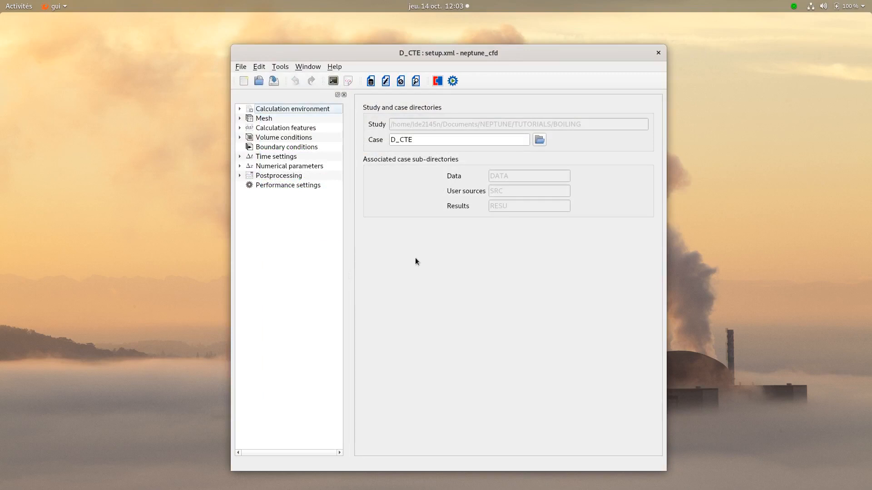
- Import the mesh file m1.unv into the case's list of meshes
click(241, 119)
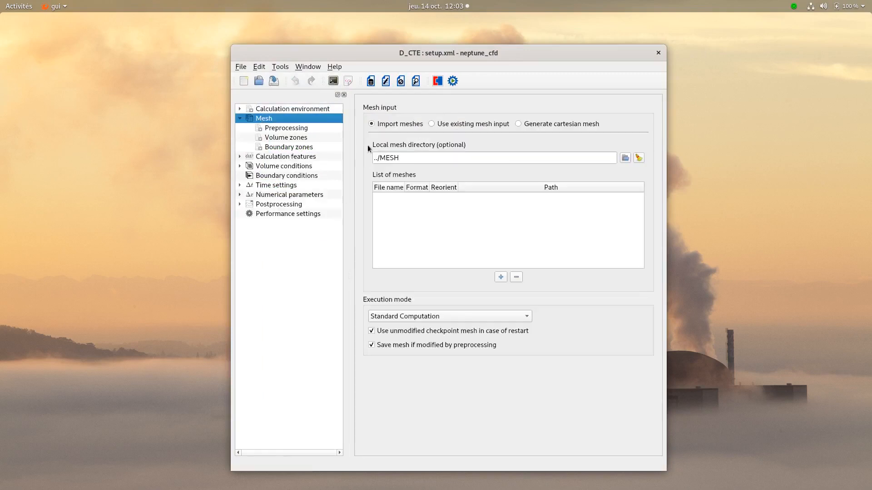
click(498, 279)
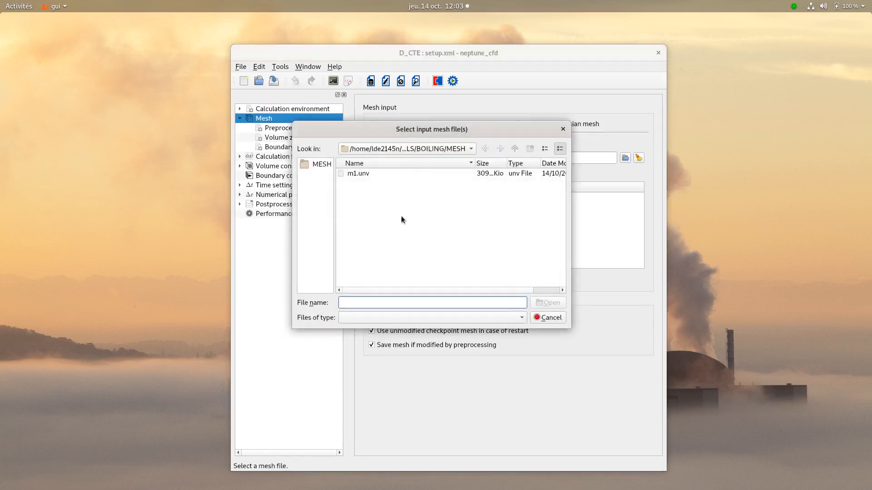
click(354, 175)
click(549, 303)
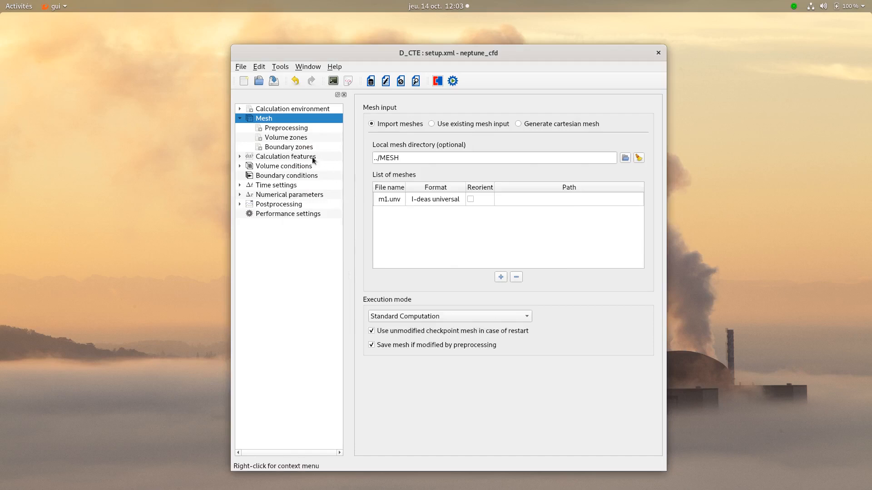
- Add six boundary zones to the mesh's boundary regions definition
click(300, 147)
click(491, 242)
click(492, 243)
click(492, 243)
click(492, 243)
click(492, 242)
click(492, 243)
- Rename the first three boundary zones as sym1, sym2 and Inlet
click(381, 136)
double_click(381, 135)
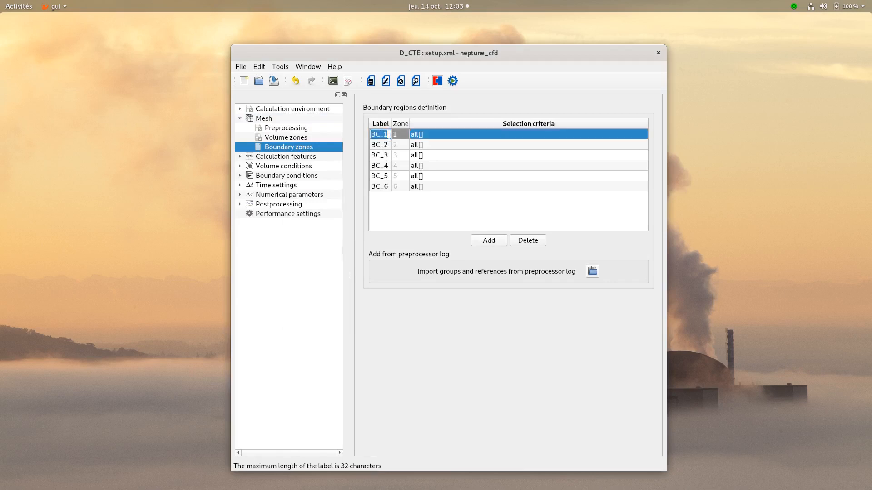
text(sym1)
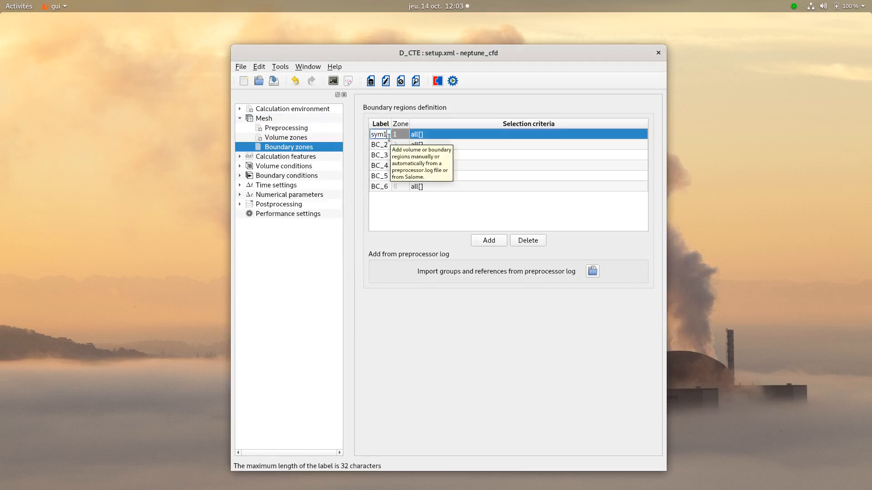
double_click(384, 146)
text(sym2)
click(381, 155)
double_click(381, 154)
text(Inlet)
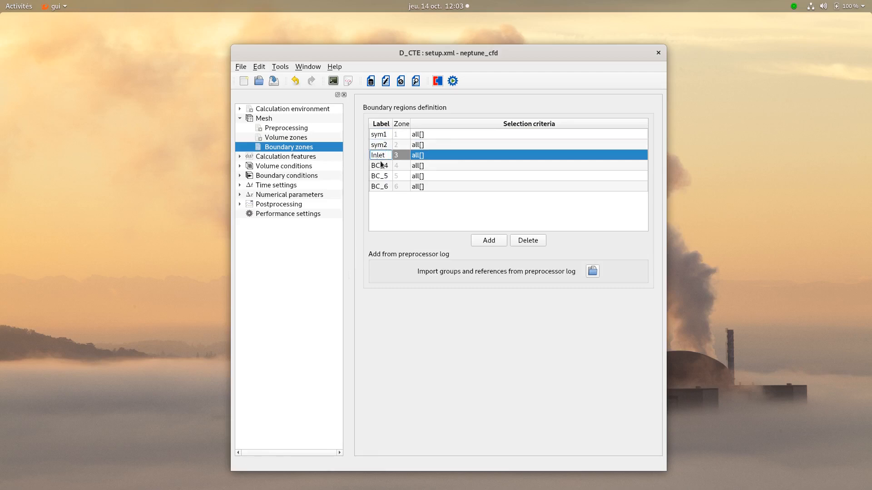
- Label boundary zones 4, 5 and 6 as Outlet, Wall1 and Wall2
click(380, 166)
double_click(381, 166)
text(Outlet)
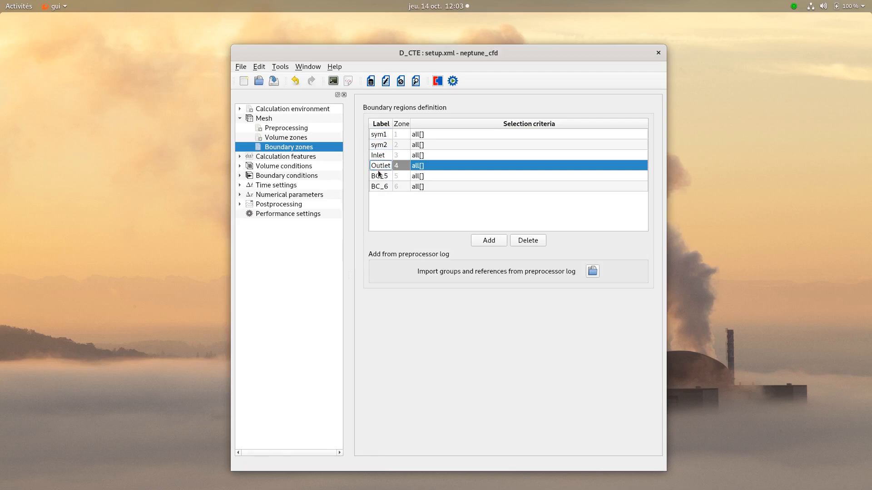
double_click(379, 176)
text(Wall1)
key(Return)
click(377, 186)
double_click(378, 186)
text(Wall2)
key(Return)
- Set the selection criteria to 1 for sym1, 2 for sym2, 3 for Inlet and 4 for Outlet
double_click(428, 135)
text(1)
double_click(429, 144)
text(2)
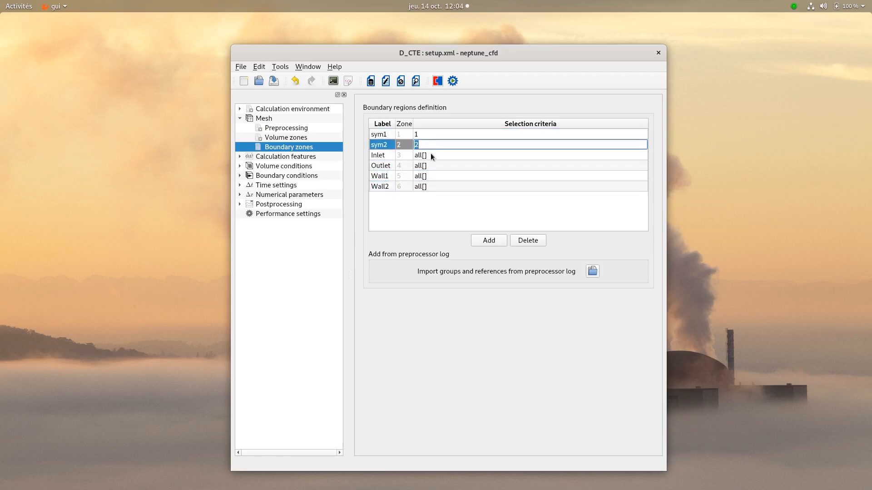
double_click(430, 155)
text(3)
double_click(434, 165)
text(4)
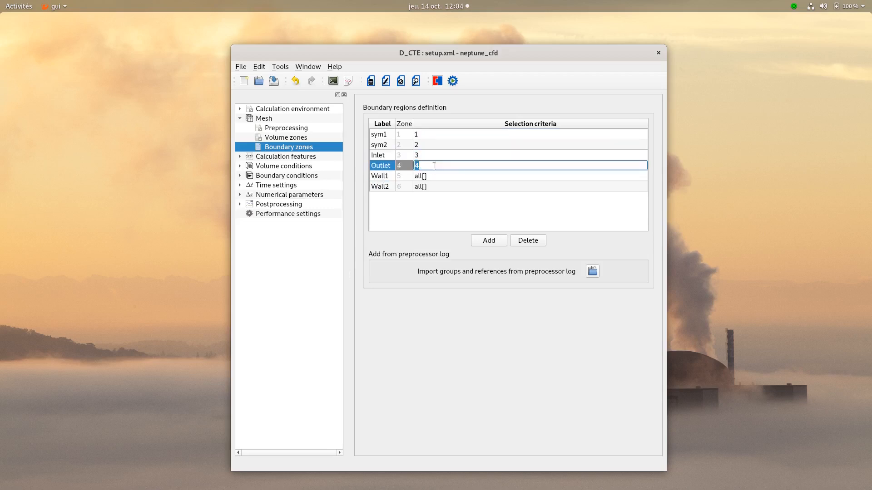
- Set the selection criteria to 5 for Wall1 and 6 for Wall2, and save the setup file
double_click(435, 175)
text(5)
double_click(437, 186)
text(6)
click(423, 205)
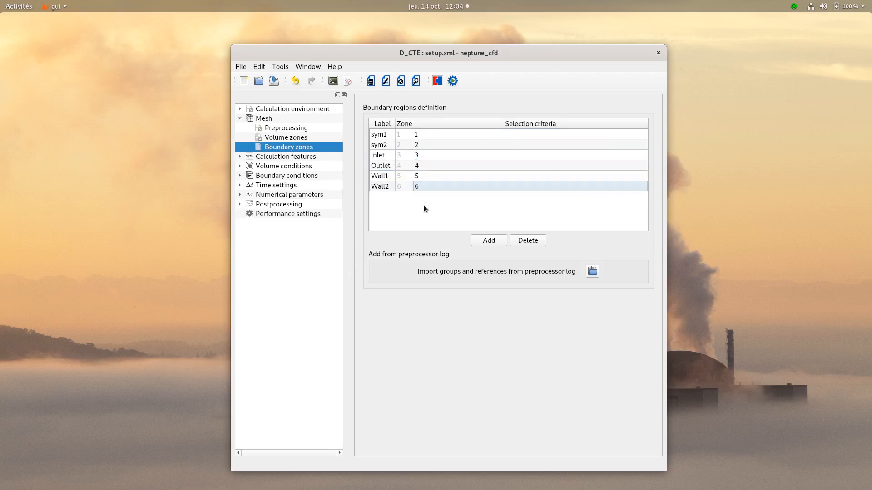
click(274, 80)
- Choose the Eulerian multiphase (neptune_cfd) flow model with the Bubbly flow regime, accepting the reset of multiphase modeling choices
click(277, 157)
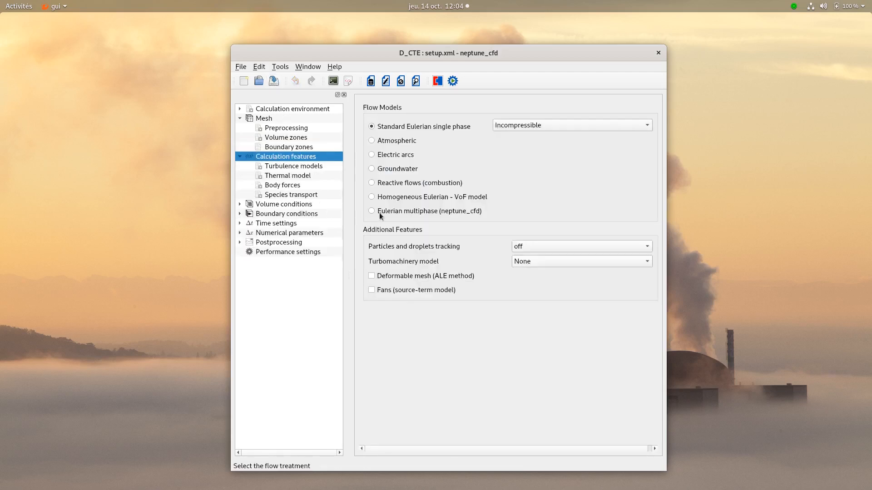
click(393, 211)
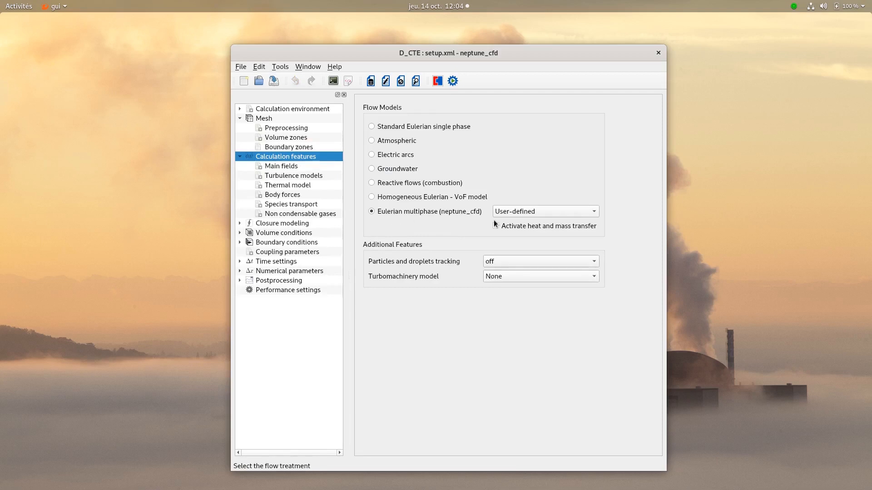
click(529, 216)
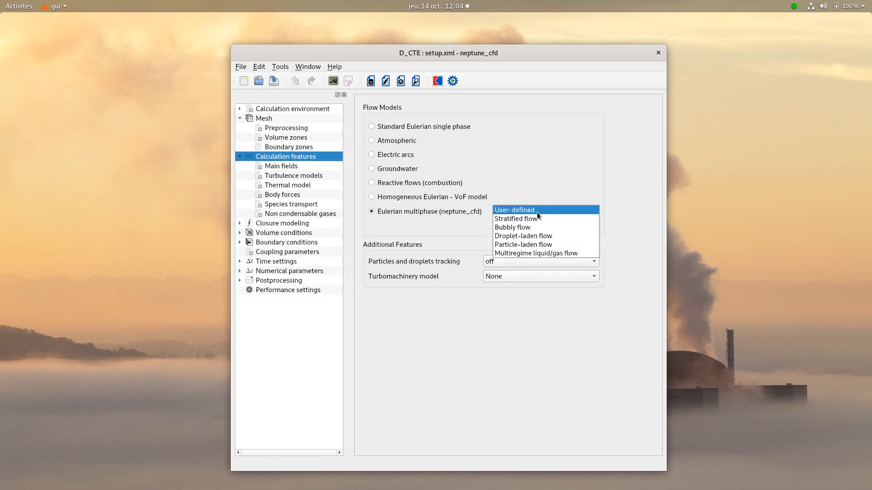
click(529, 228)
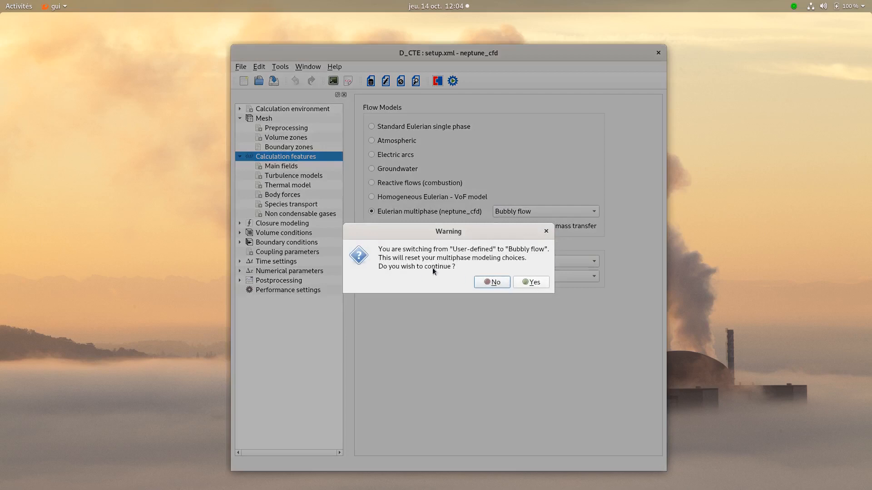
click(534, 281)
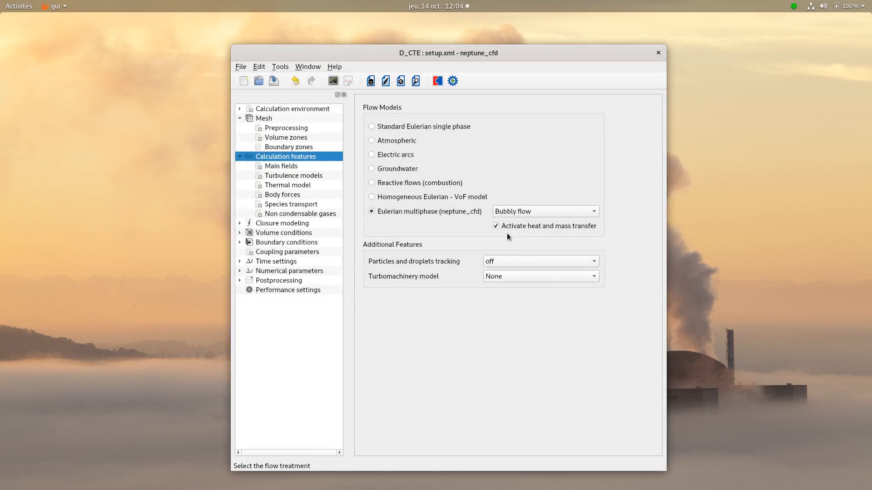
- Rename the main fields, labelling the continuous liquid field Water and the dispersed gas field Steam
click(273, 167)
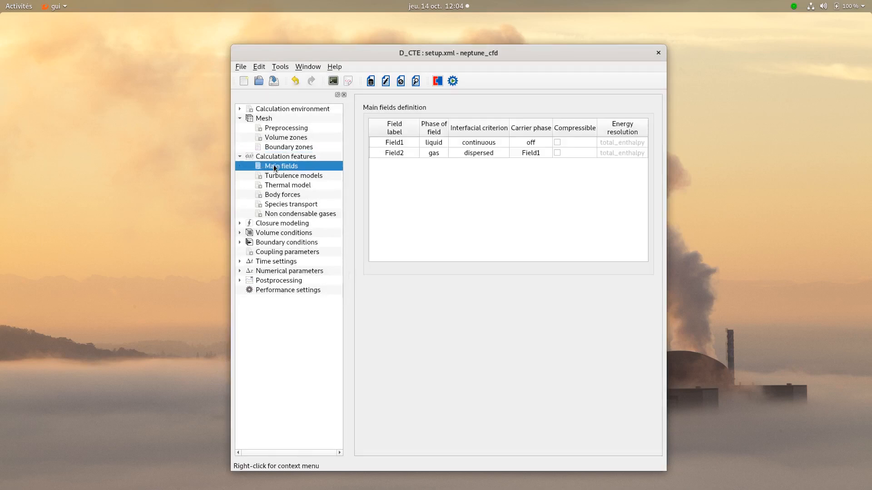
double_click(379, 143)
text(Water)
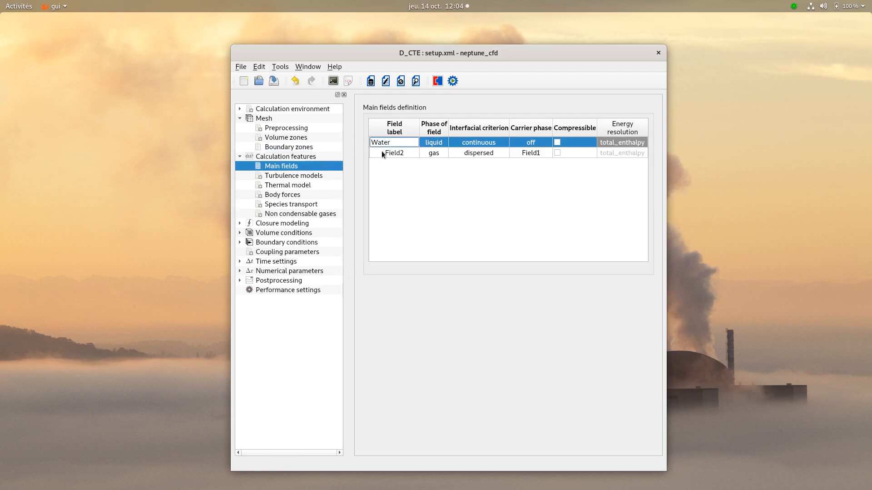
click(382, 152)
double_click(381, 152)
text(Steam)
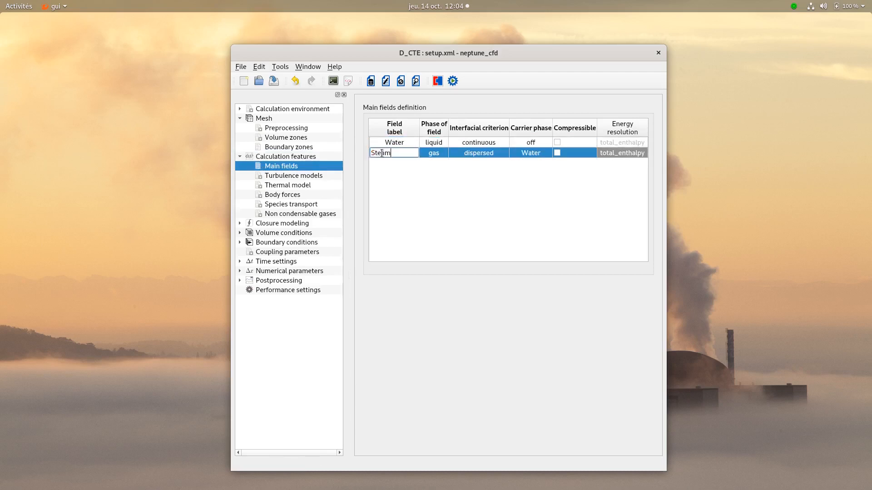
key(Return)
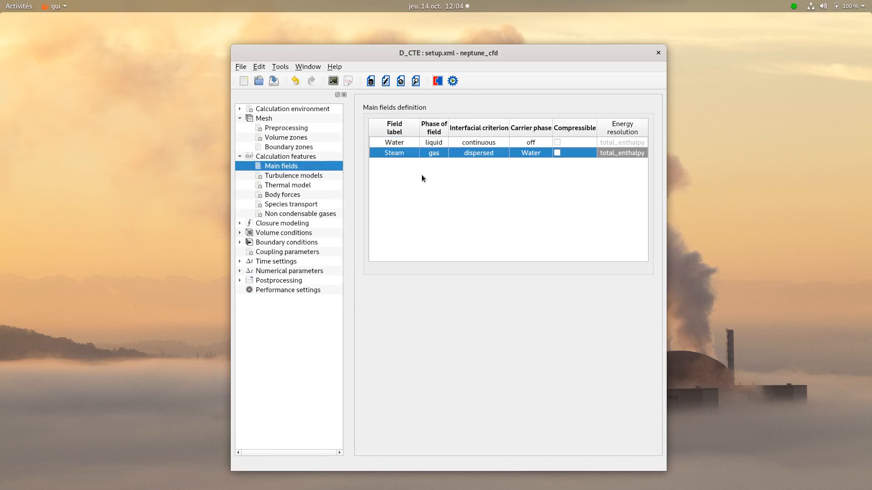
- Set the Water field's turbulence model to k-epsilon and choose the reverse coupling option for the Steam field
click(302, 177)
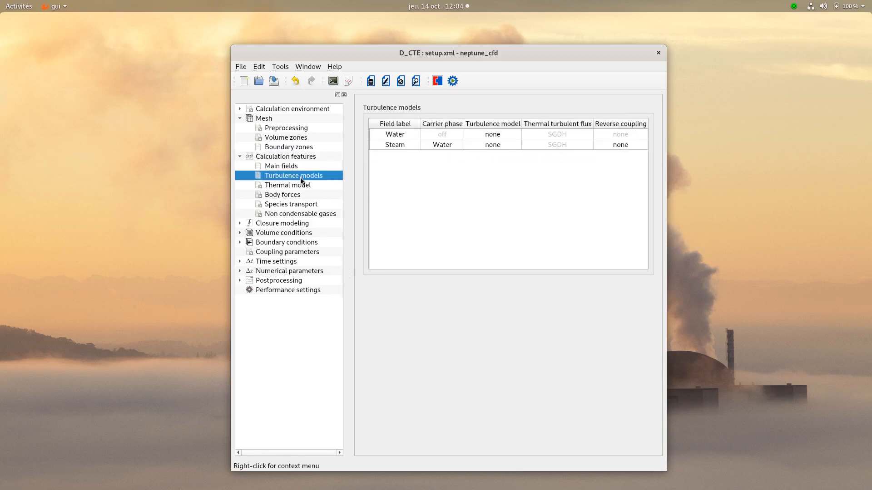
double_click(484, 136)
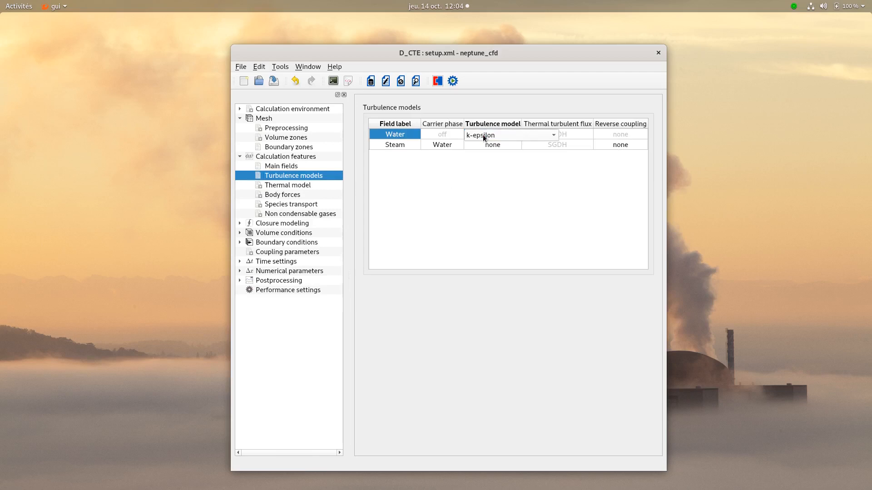
click(492, 155)
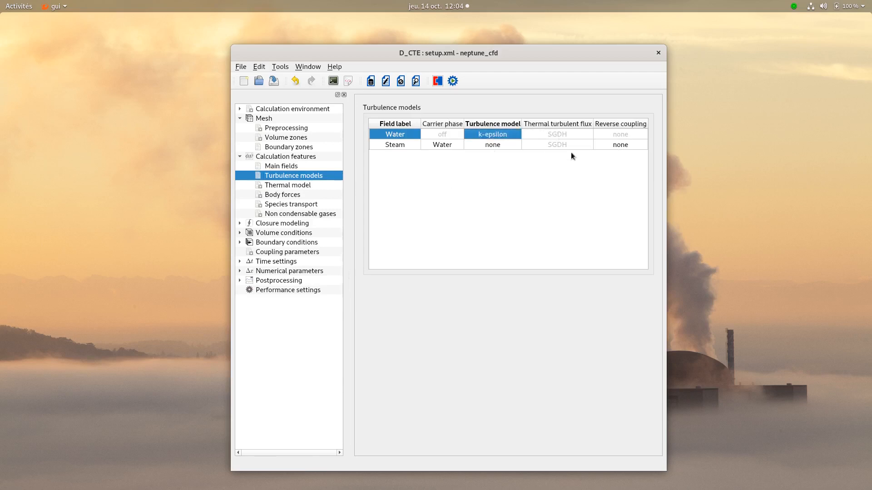
double_click(612, 143)
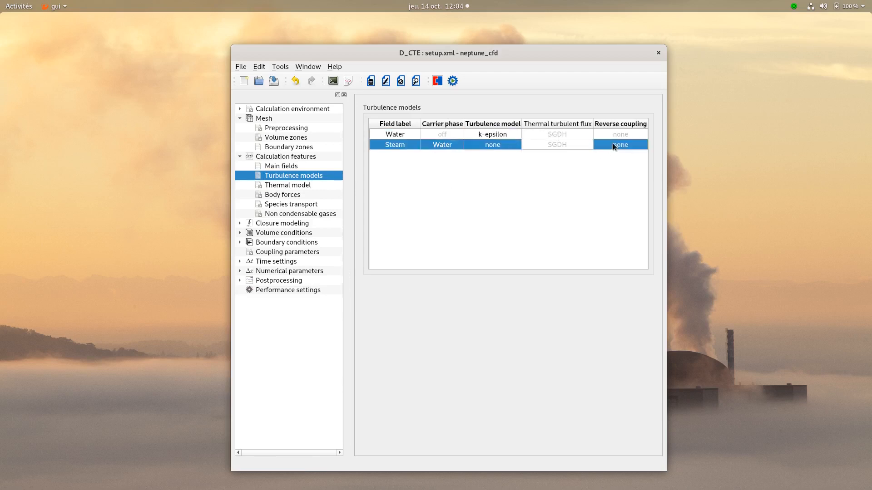
click(610, 158)
- Set the gravity component along y to -9.81 m/s² in the body forces
click(287, 195)
double_click(395, 137)
text(-9.81)
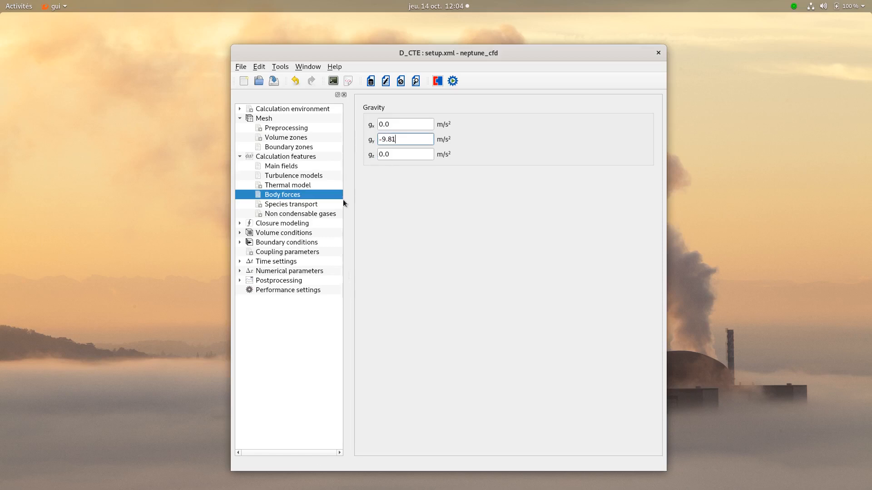
- Review the Water/Steam momentum transfer models under closure modeling, and set the Steam field's interfacial area model to constant
click(262, 225)
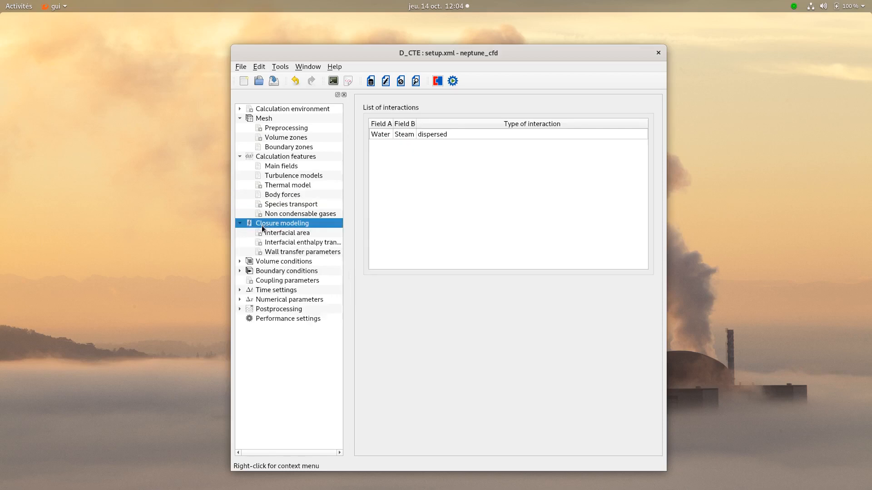
click(466, 133)
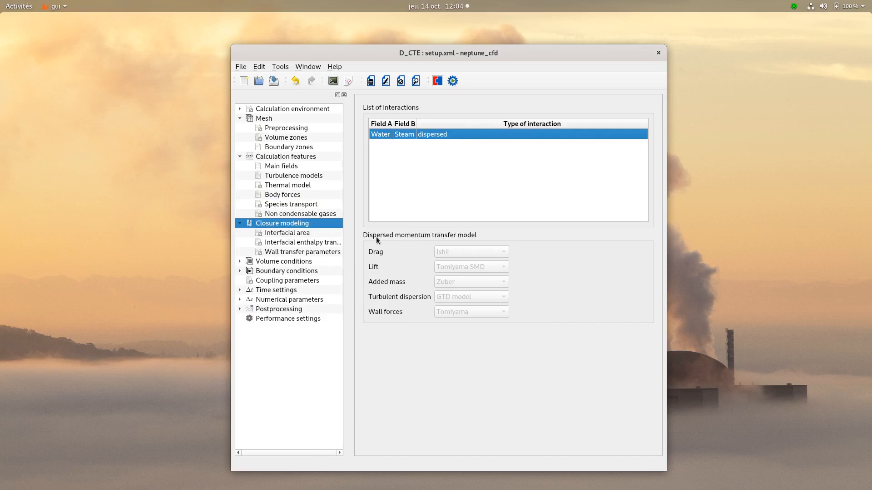
click(297, 234)
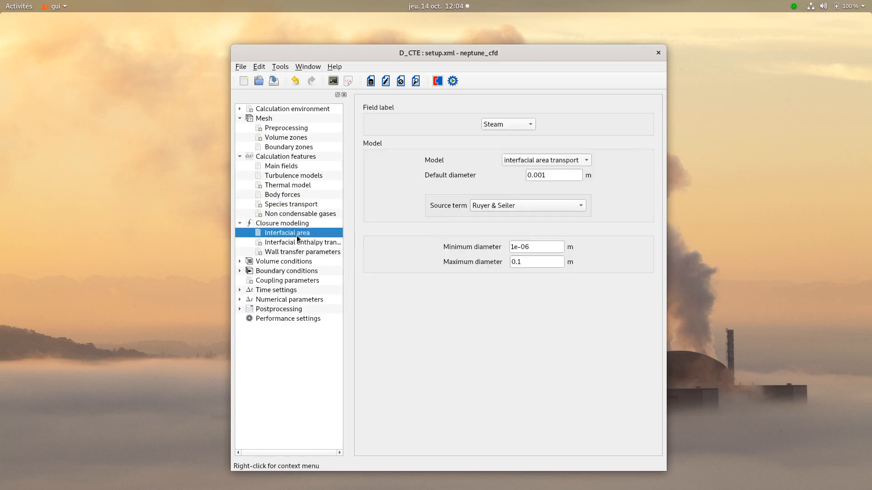
click(520, 161)
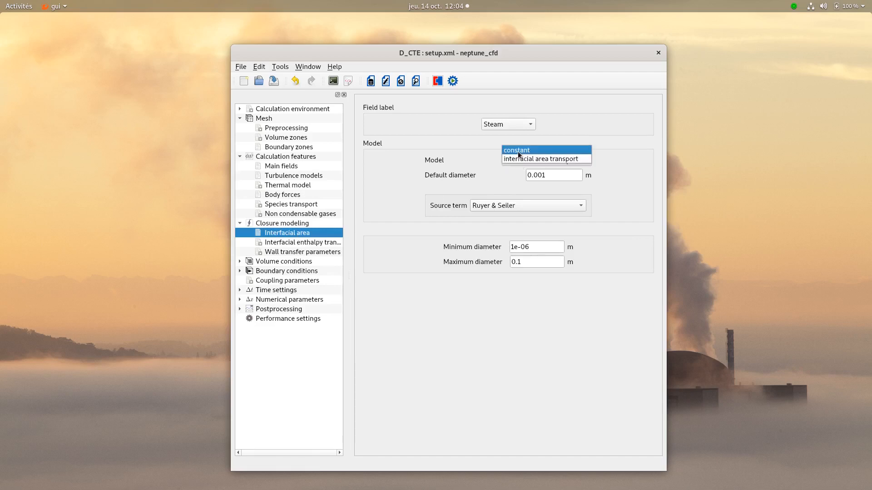
click(519, 154)
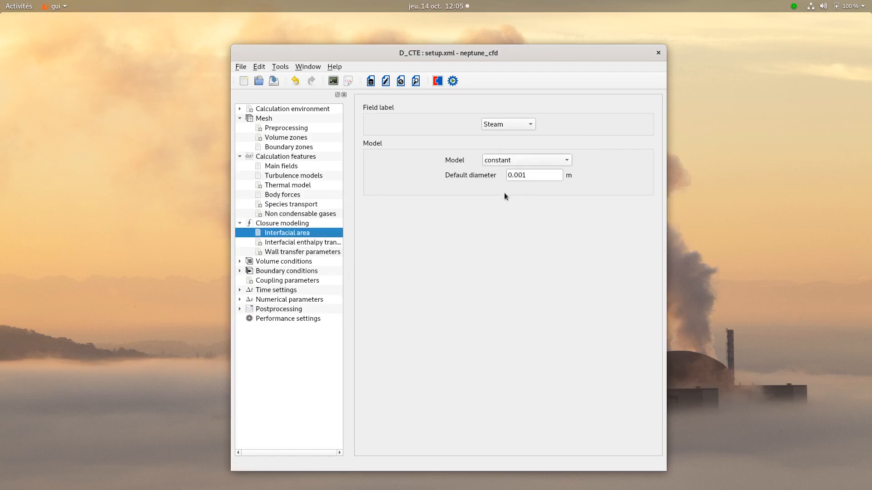
- Review the interfacial enthalpy transfer and wall transfer parameters, and open the volume conditions
click(326, 241)
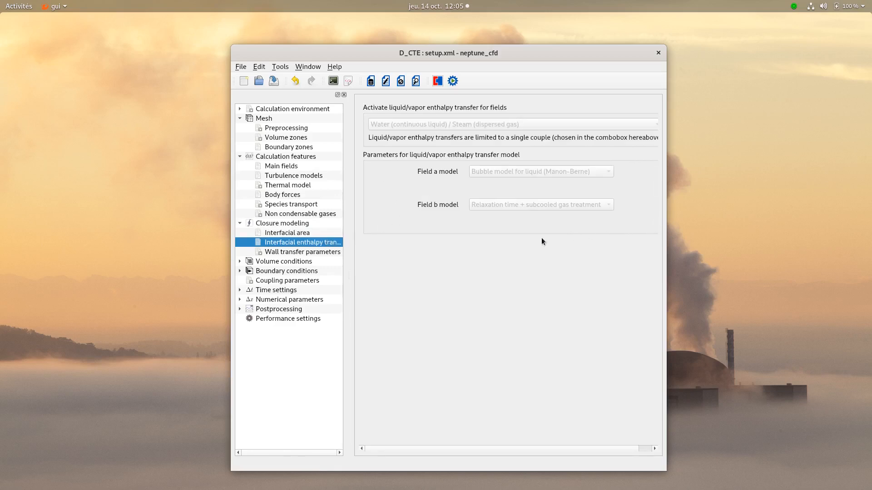
click(301, 252)
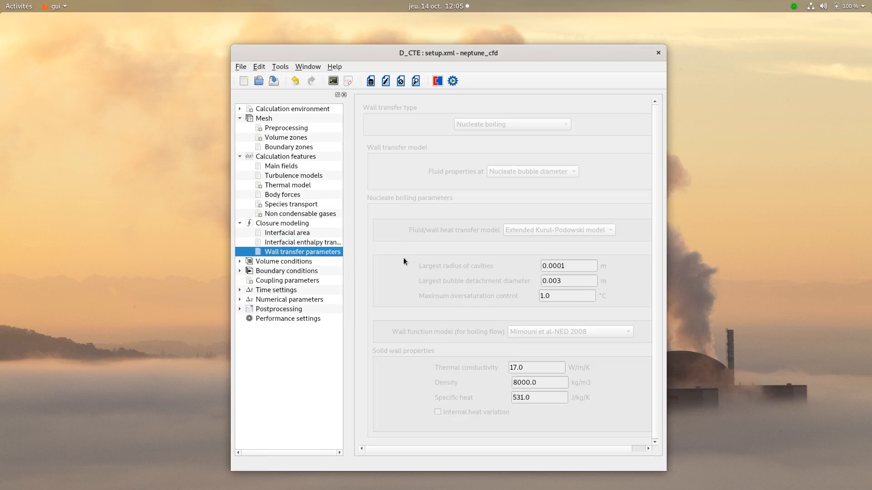
click(273, 263)
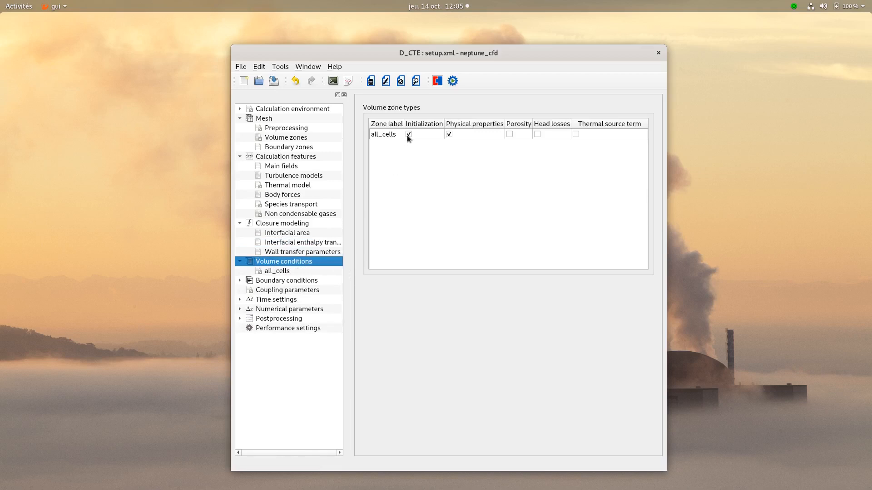
- Check the thermodynamic properties of the all_cells zone and set its initial pressure expression to 15000000
click(281, 272)
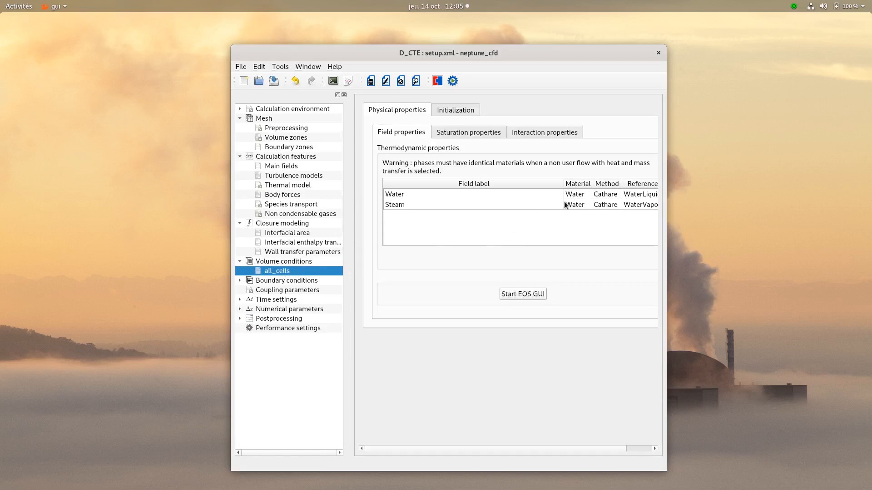
click(604, 196)
click(607, 204)
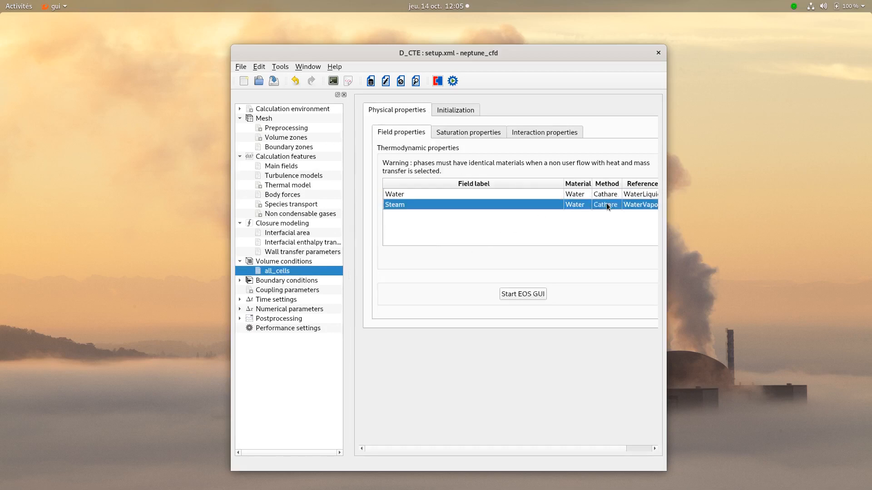
click(457, 110)
click(537, 146)
double_click(409, 183)
text(15000000.;)
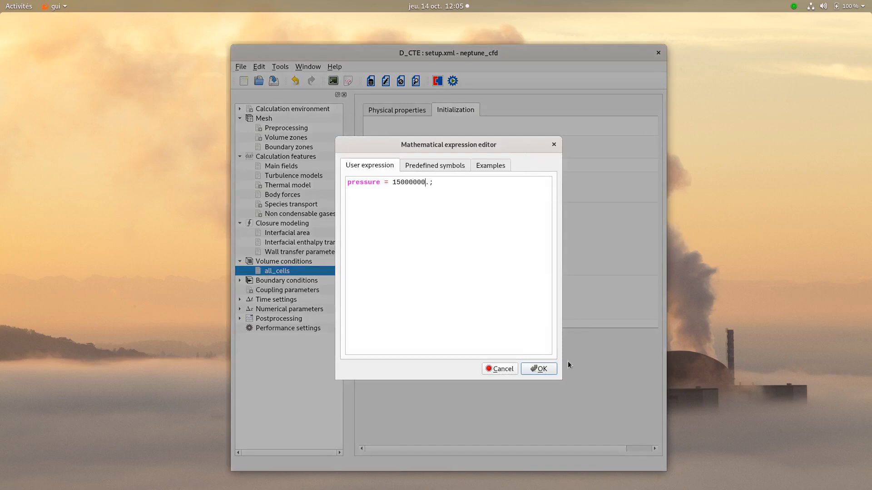
click(542, 369)
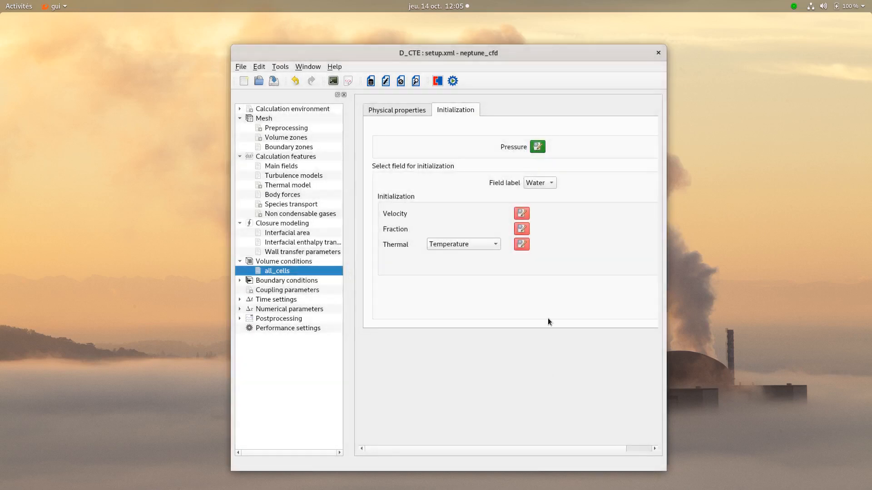
- Accept the default initial velocity expression for the Water field in all_cells and its volume fraction expression of 1
click(521, 213)
click(535, 368)
click(522, 229)
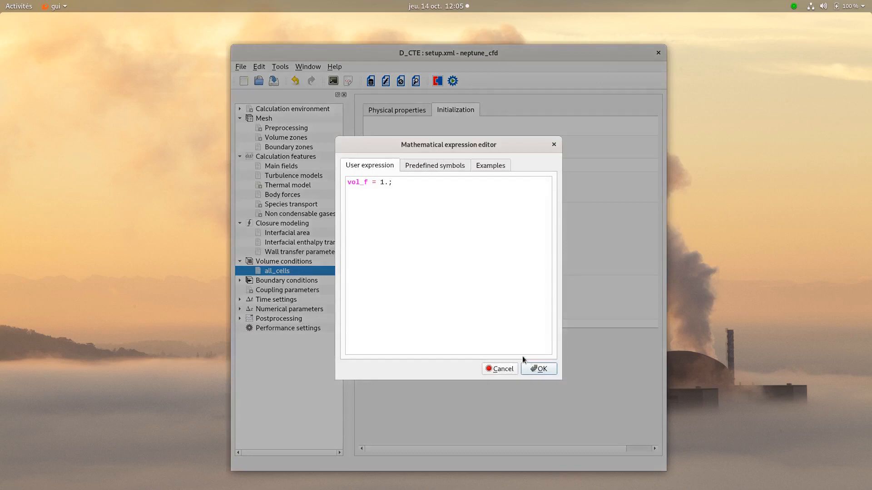
click(537, 369)
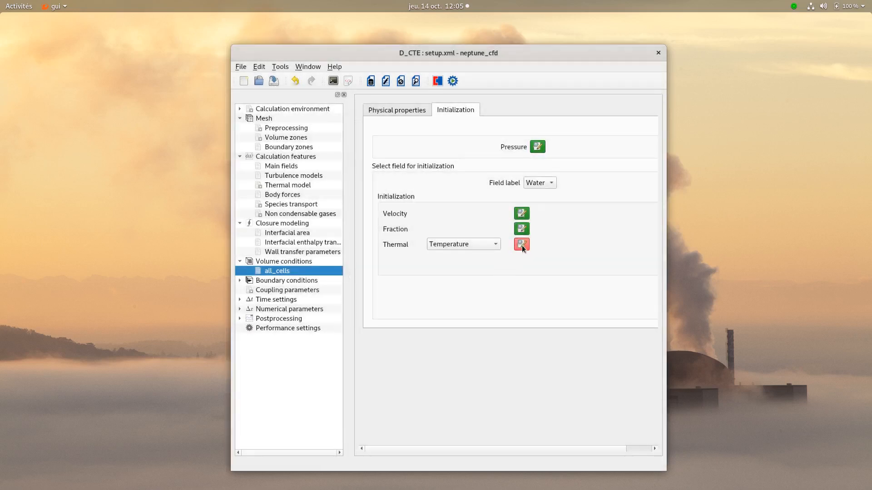
- Set the Water field's initial temperature expression in all_cells to 610
click(522, 245)
drag(425, 183, 404, 184)
key(BackSpace)
key(Delete)
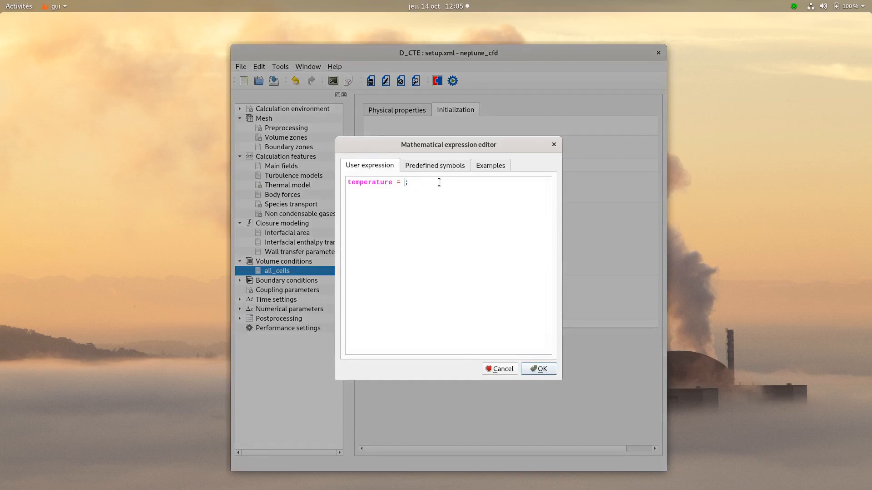
text(610.)
click(541, 369)
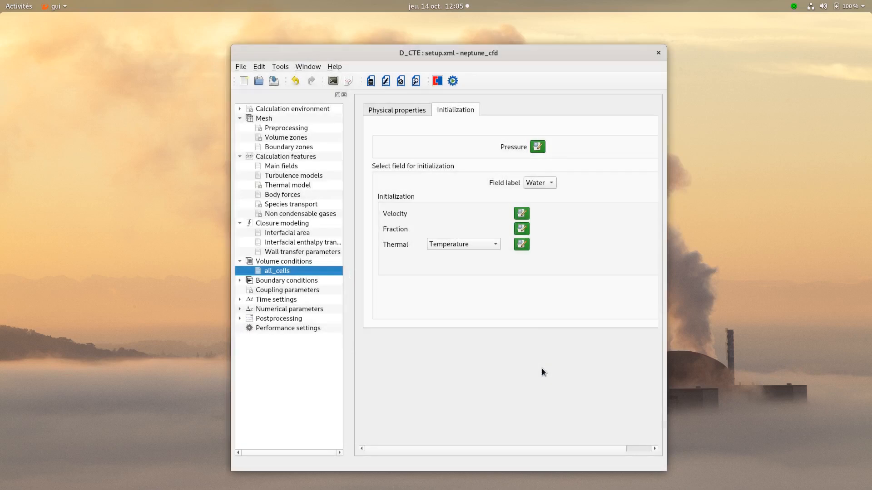
- Initialize the Steam field with the default velocity expression, a volume fraction of 0 and saturation enthalpy as the thermal option
click(540, 190)
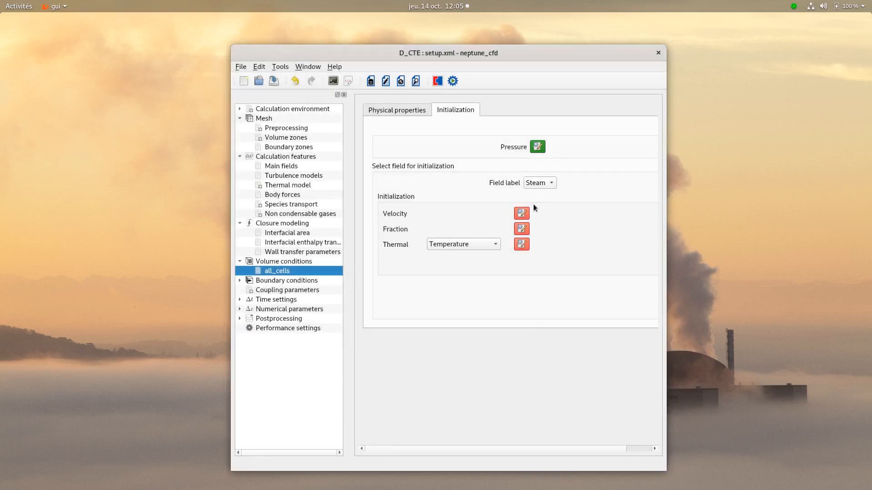
click(522, 212)
click(541, 368)
click(522, 229)
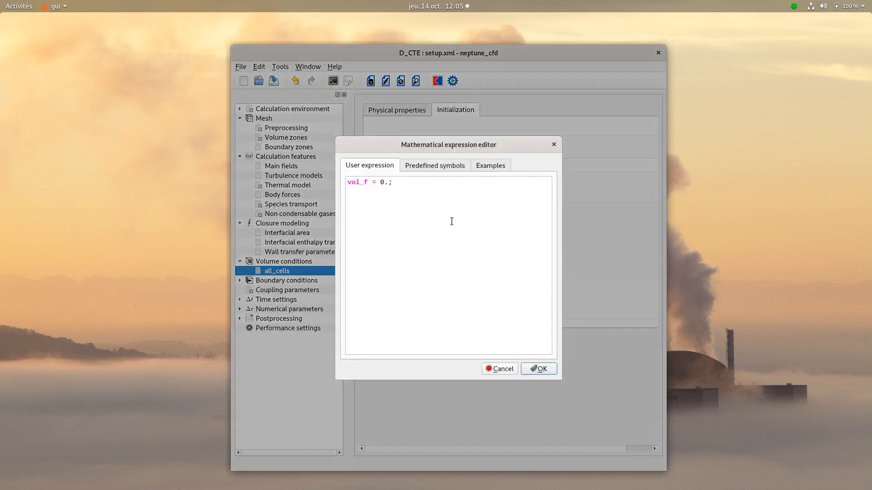
click(546, 367)
click(496, 243)
click(478, 250)
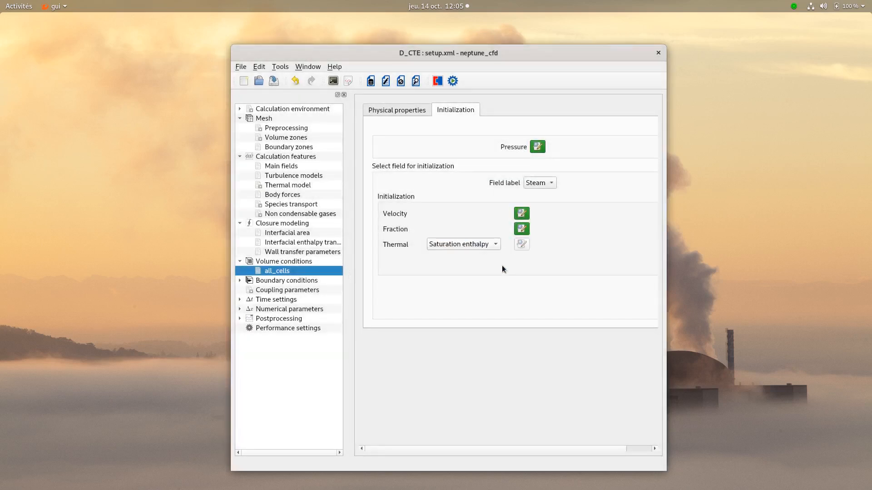
- Set the boundary zone natures: Symmetry for sym1 and sym2, Inlet for Inlet, and Outlet for Outlet
click(281, 282)
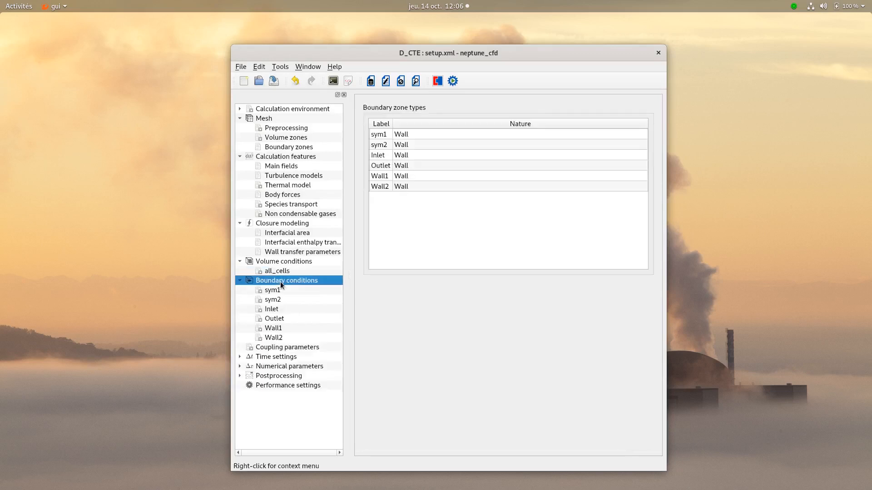
double_click(413, 134)
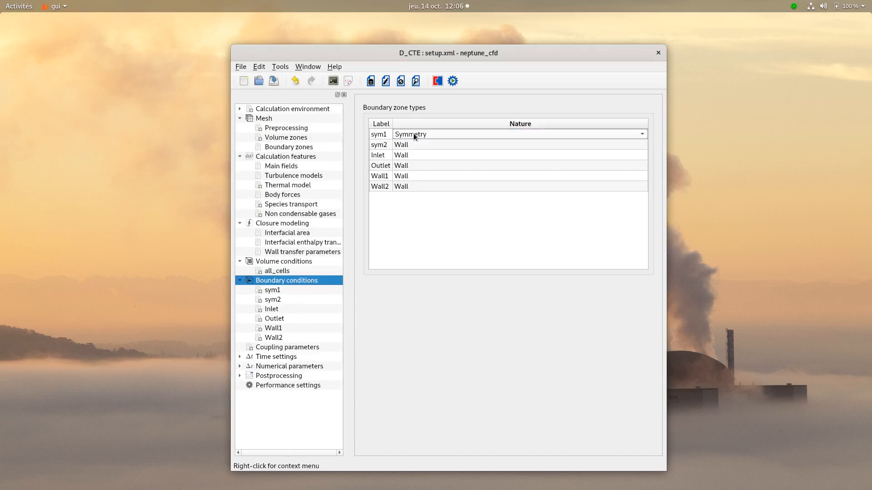
double_click(404, 145)
double_click(403, 156)
double_click(403, 166)
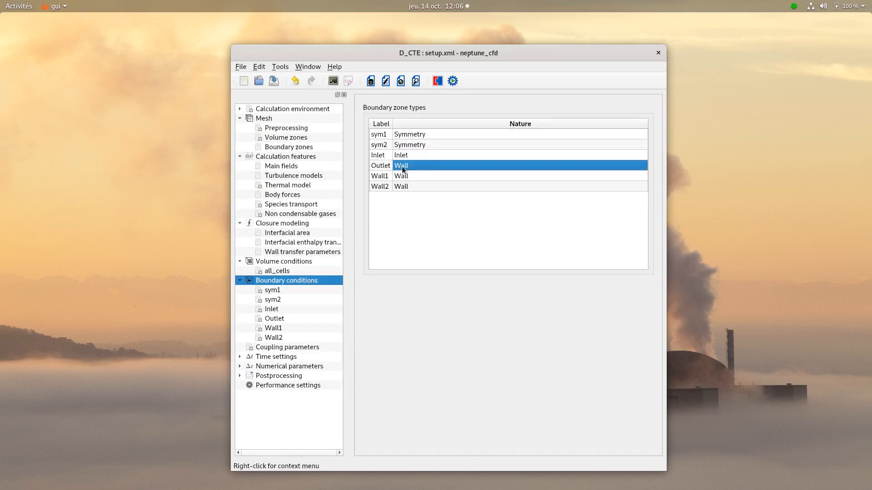
click(415, 204)
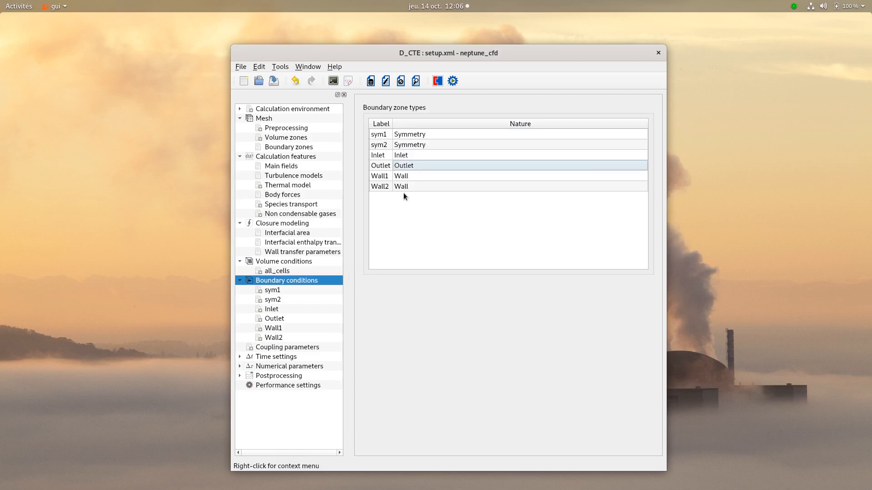
- Set the Water field at the Inlet boundary to a fraction of 1.0 and a mass flow rate of 0.02 kg/s
right_click(311, 282)
click(274, 312)
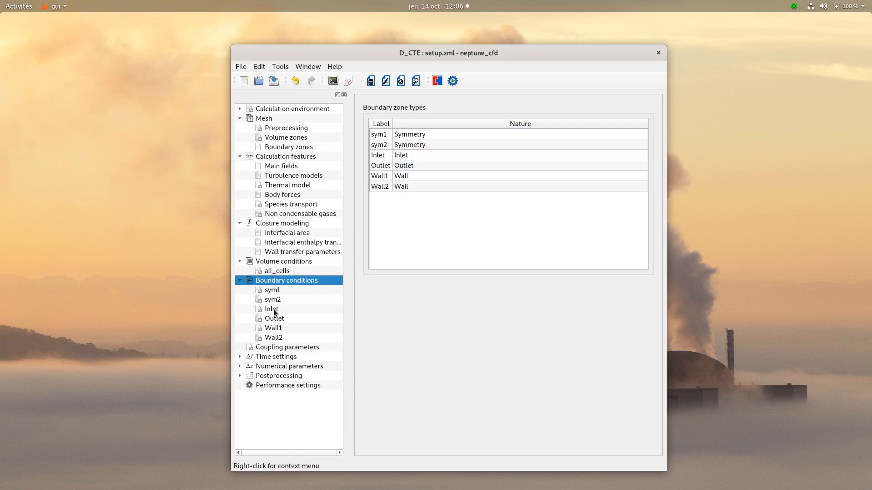
click(270, 310)
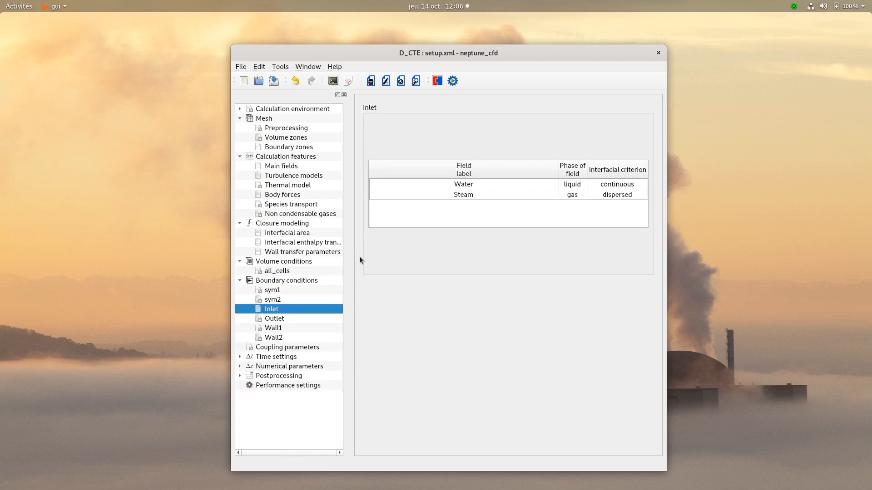
click(449, 187)
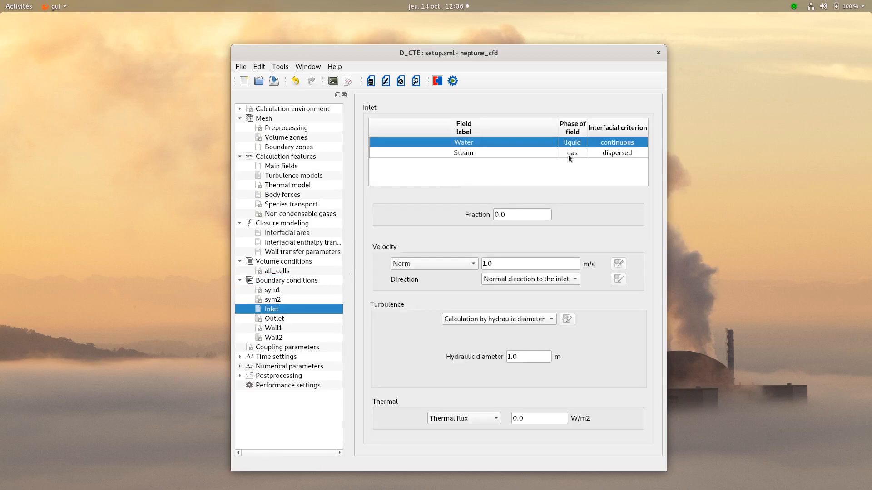
click(523, 213)
text(1.0)
click(422, 260)
click(419, 267)
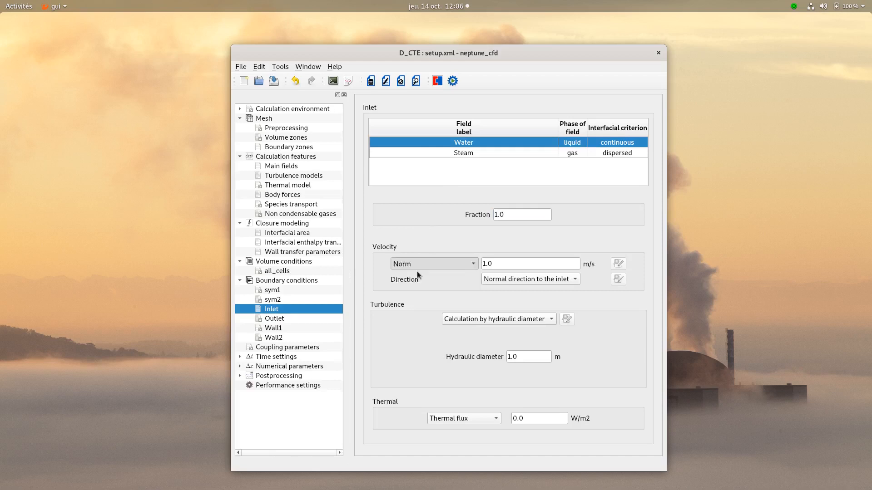
drag(498, 265, 468, 264)
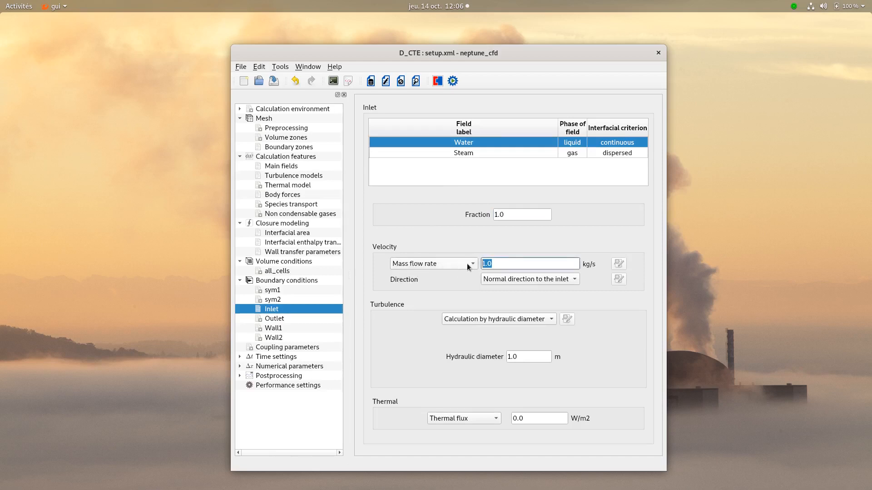
text(0.02)
- Impose a temperature of 610.0 on the Water field at the inlet and check the Steam field's inlet conditions
click(496, 418)
click(467, 425)
drag(547, 419, 519, 418)
text(610.0)
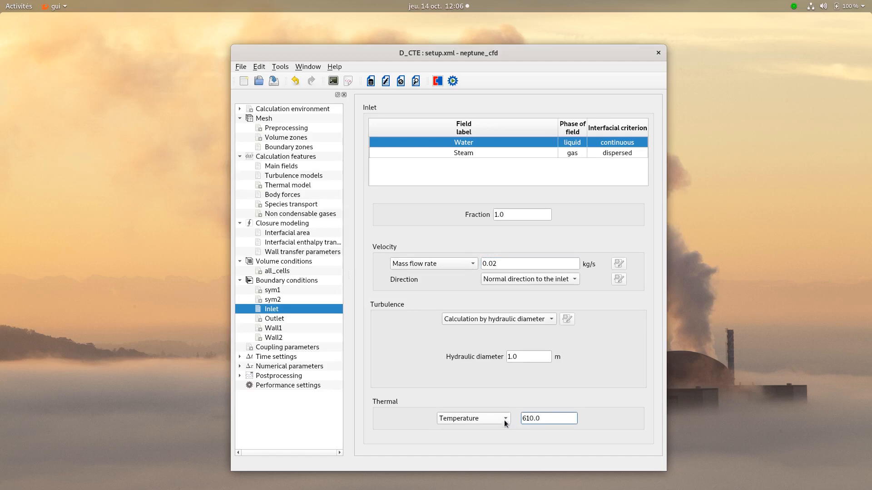
click(468, 152)
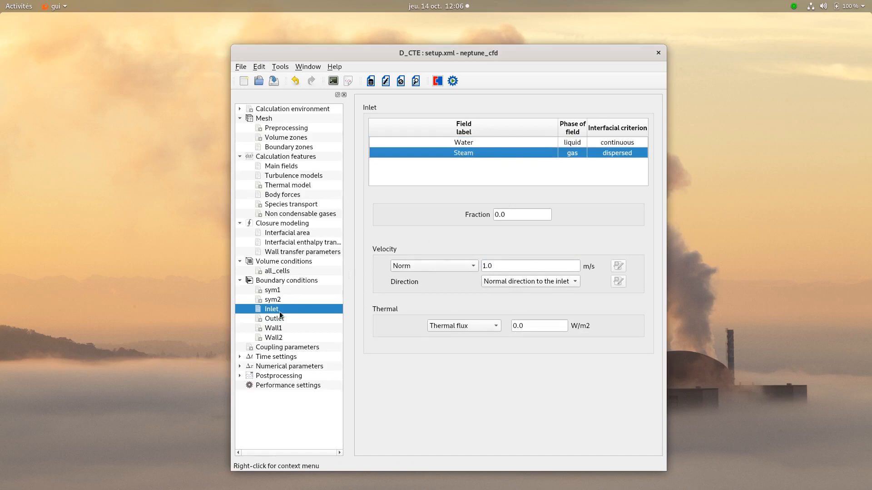
- Set the Outlet boundary's reference pressure to 15000000 Pa and the Water fraction to 1.0, and check the Steam field's outlet values
click(274, 319)
click(454, 185)
drag(543, 215, 482, 215)
text(1500)
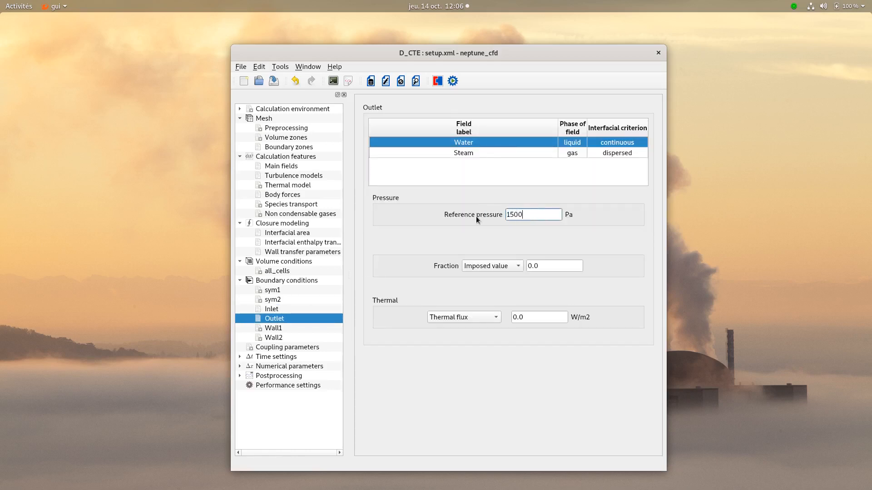
text(0000)
key(Tab)
drag(567, 266, 493, 266)
text(1.)
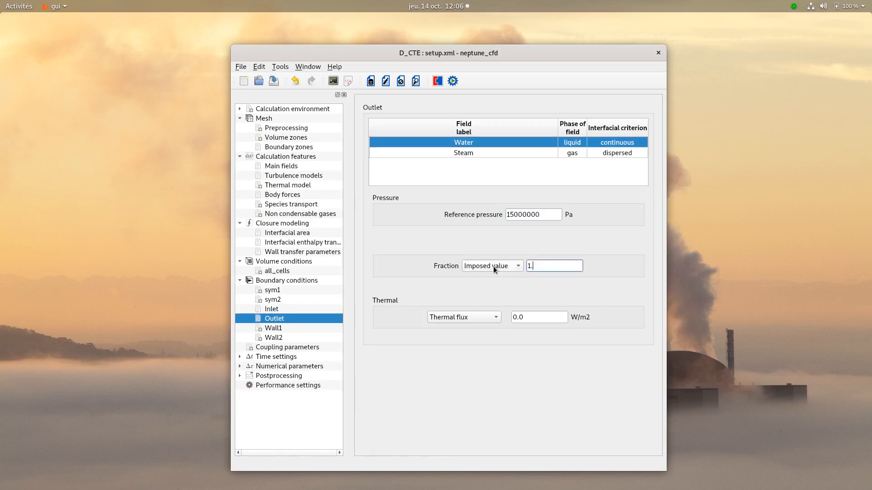
text(0)
click(476, 153)
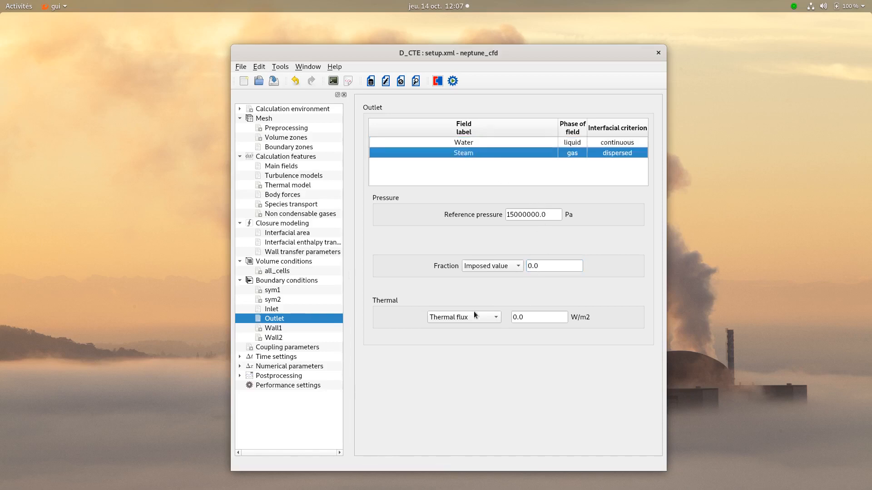
- Check the Wall1 thermal condition and set the thermal flux on Wall2 to 1e+6 W/m2
click(274, 329)
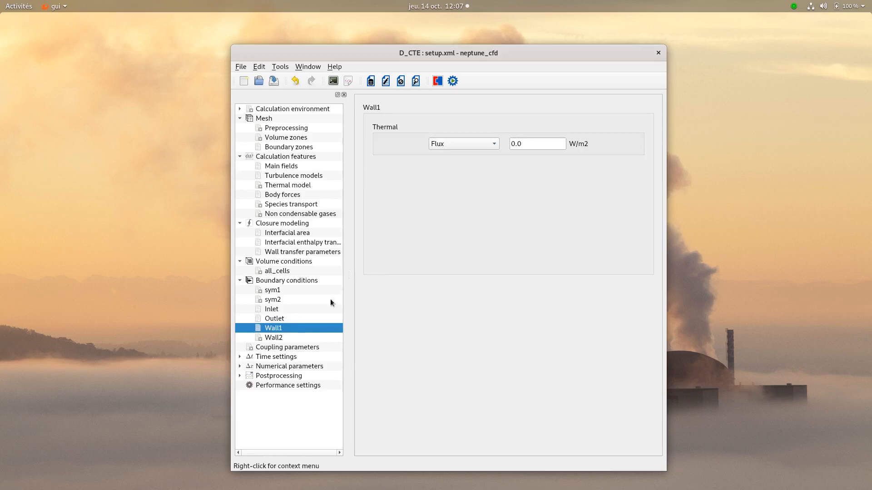
click(275, 339)
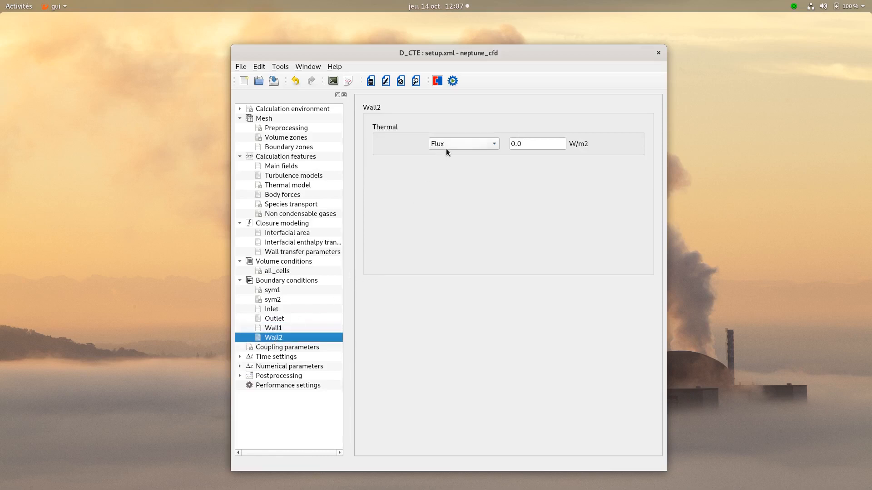
drag(535, 138, 452, 151)
text(1e+6)
key(Tab)
- Set the time step option to Adaptive with a calculation stop at 2.0 s of time analysis, and save the setup
click(267, 358)
click(515, 124)
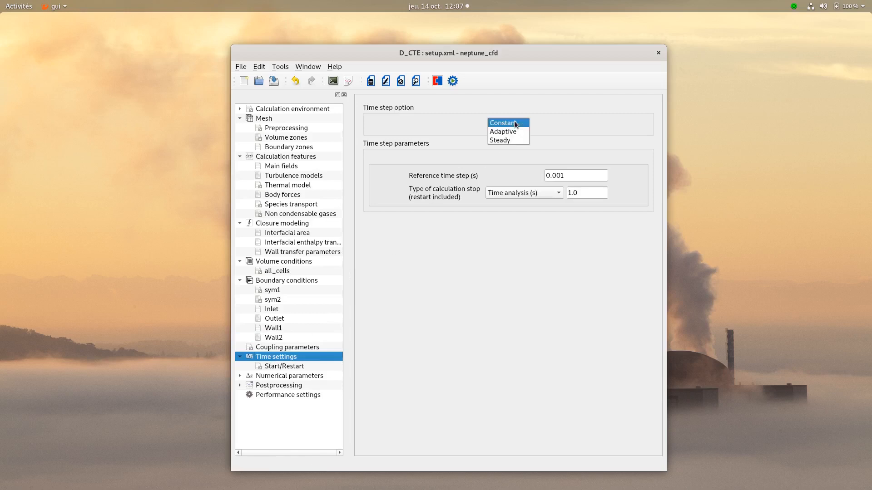
click(509, 131)
click(585, 194)
double_click(585, 194)
text(2.0)
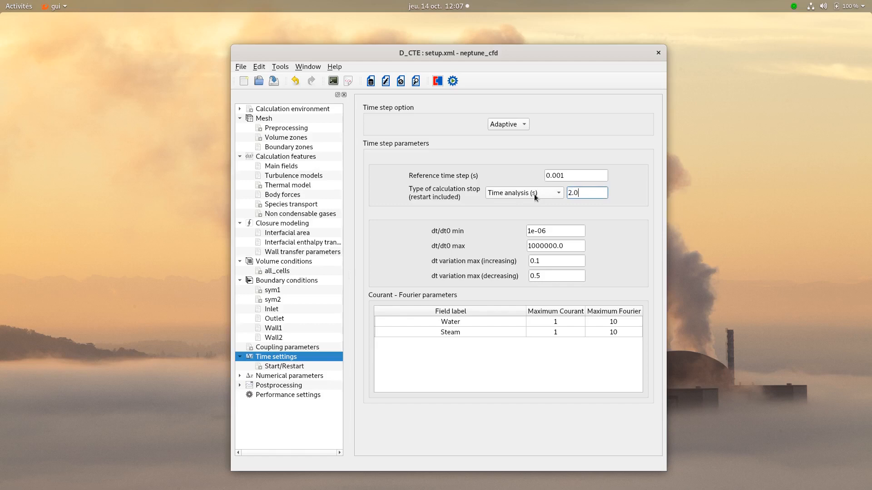
click(519, 208)
click(275, 81)
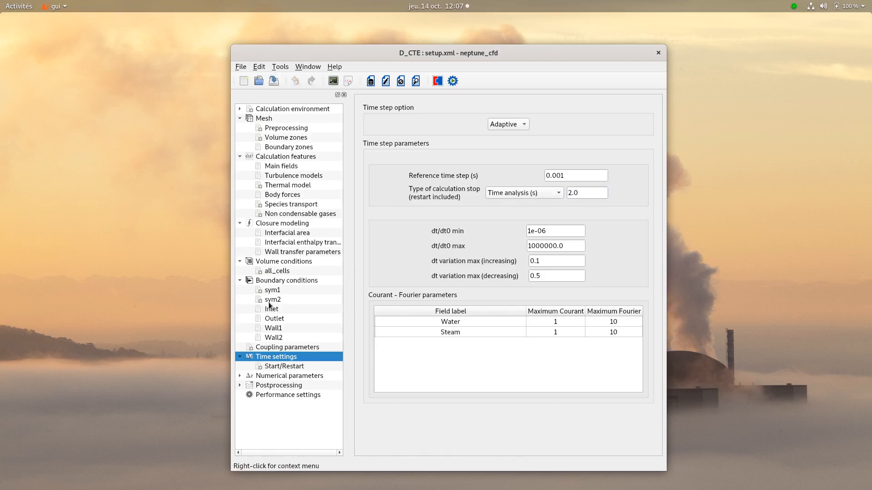
- Set the results writer in the postprocessing settings to output every 10 time steps
click(272, 376)
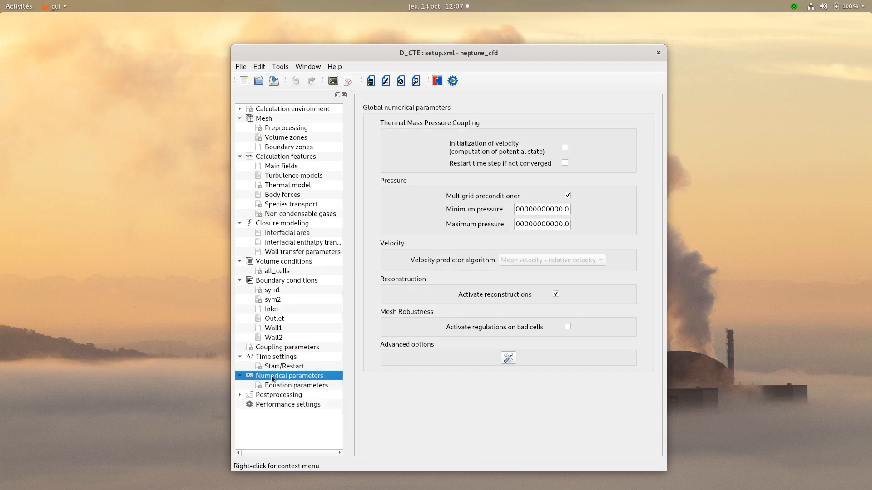
click(268, 395)
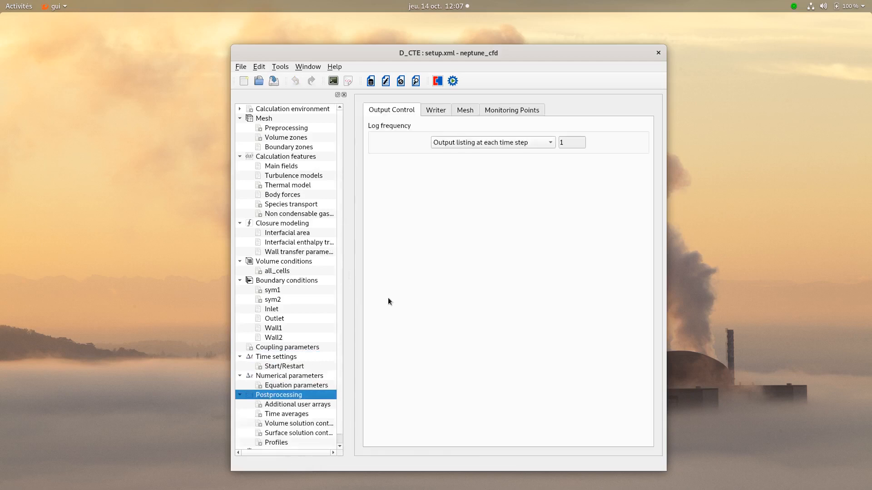
click(440, 110)
click(492, 137)
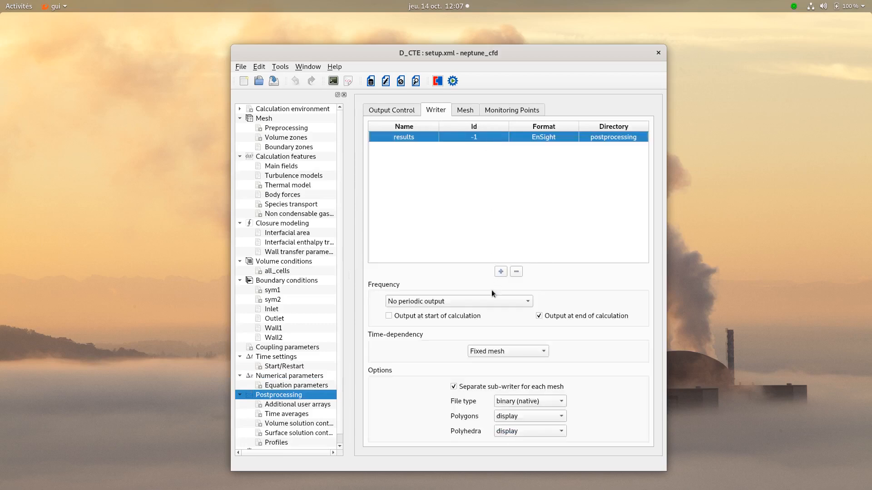
click(468, 301)
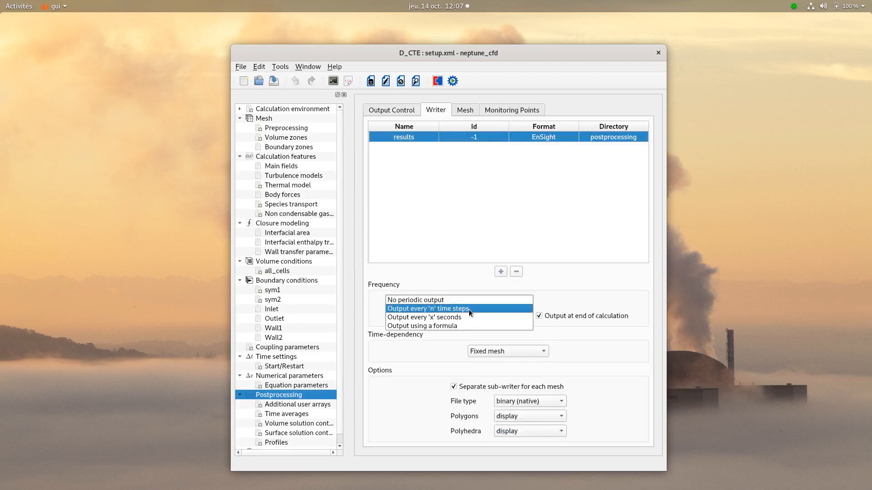
click(469, 309)
click(537, 301)
text(0)
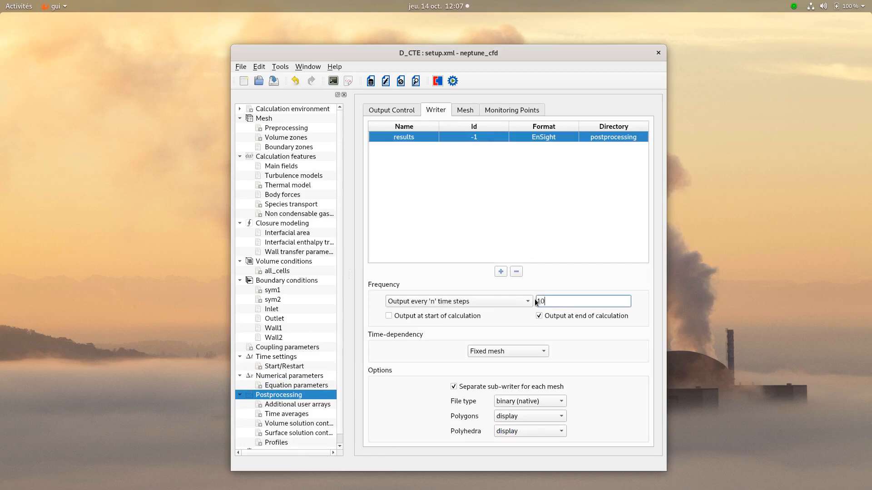
- Define monitoring points probe1 at (0.006, 0.5, 0) and probe2 at (0.01, 0, 0), with .dat as their output format
click(549, 270)
click(517, 111)
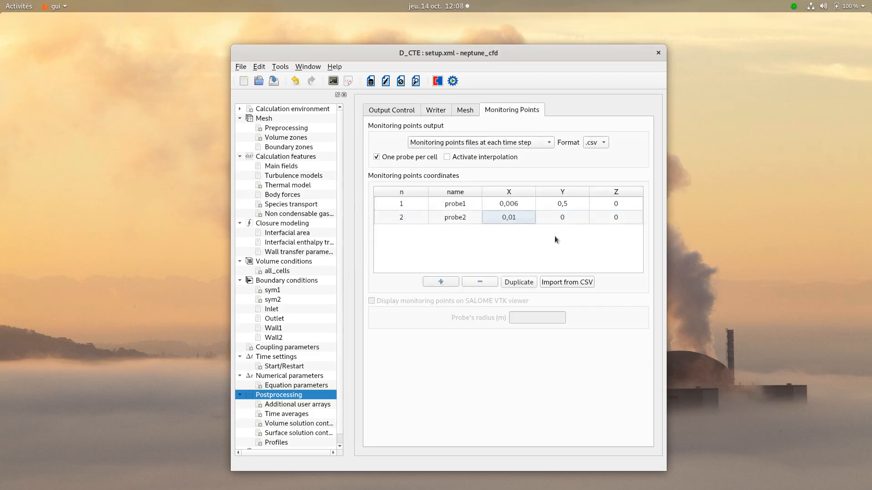
click(599, 143)
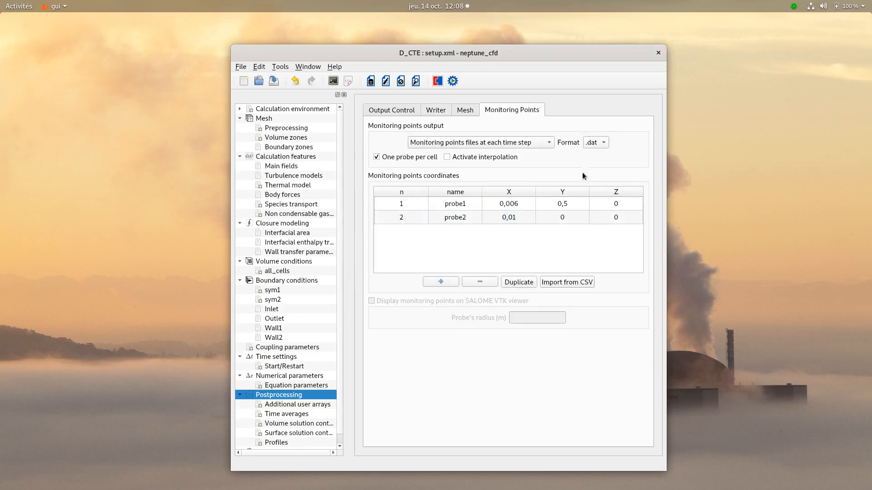
- Add a 1D profile named Wall_prof, output at the end of the calculation in .dat format
click(282, 443)
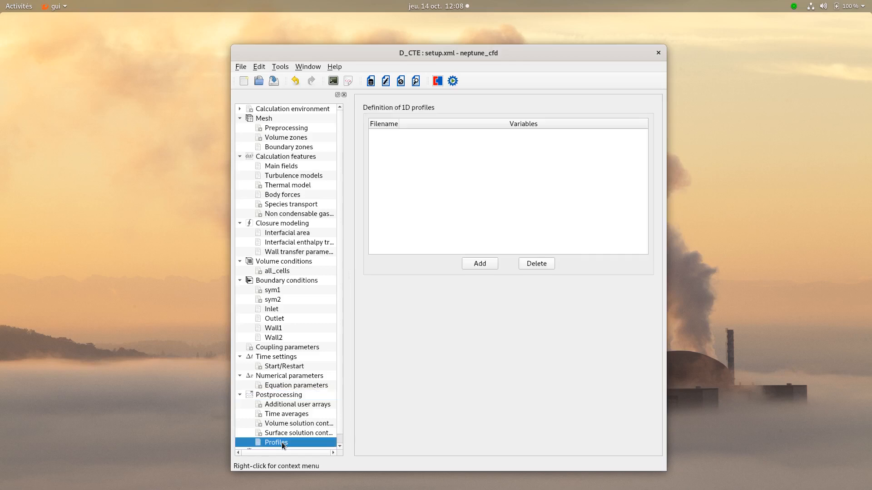
click(481, 265)
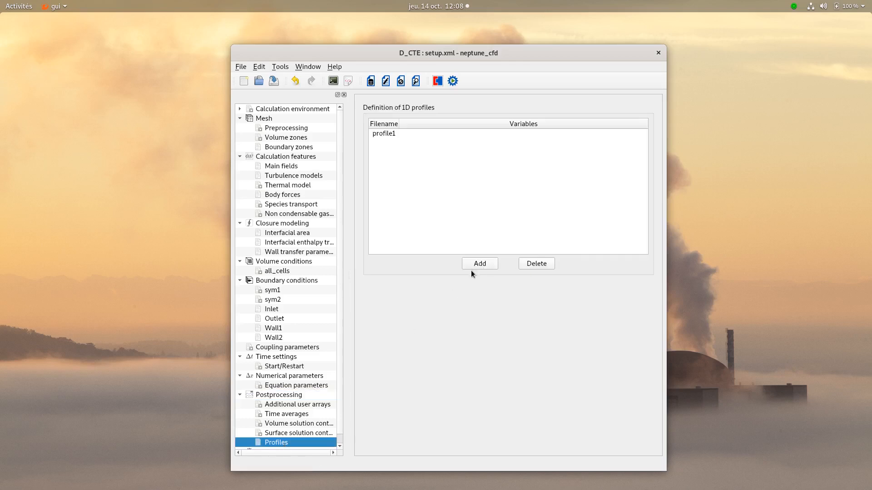
click(393, 136)
double_click(459, 245)
text(Wall_prof)
click(469, 262)
click(508, 251)
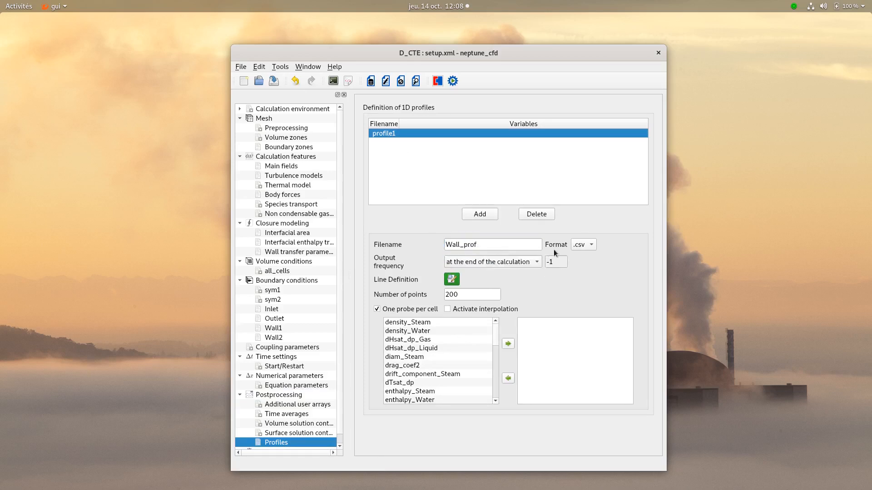
- Define the Wall_prof line as x = 0.01, y = 0.5*s, z = 0.0005, with 500 points
click(452, 279)
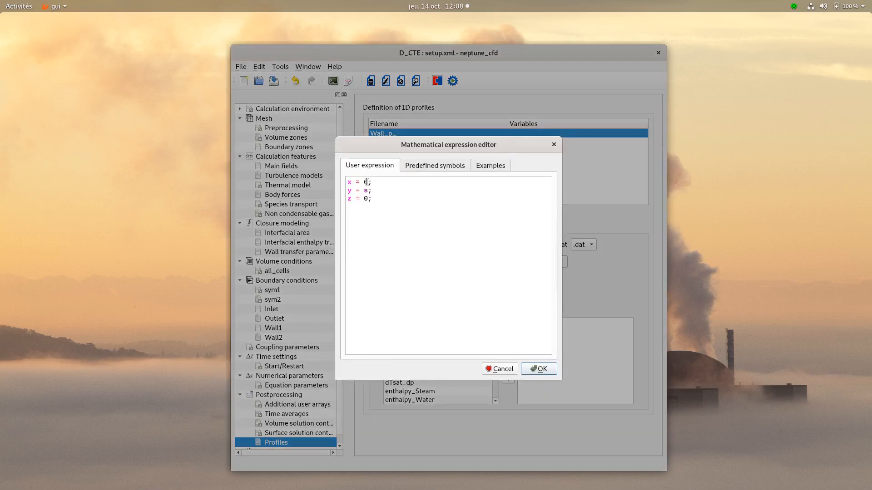
text(.01; y = )
text(0.5*)
click(369, 200)
text(.0005)
click(542, 372)
double_click(451, 294)
text(500)
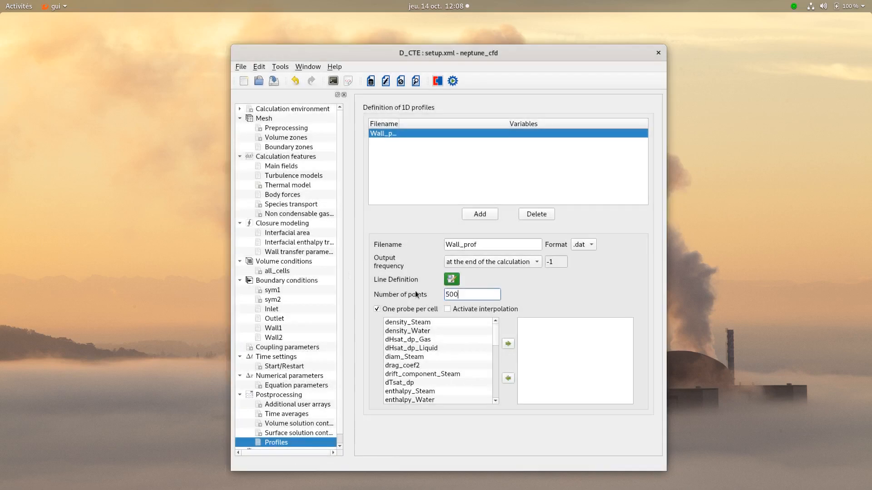
- Add the variables temp_Water and vol_f_Steam to the Wall_prof profile and save the setup
scroll(424, 350, down, 10)
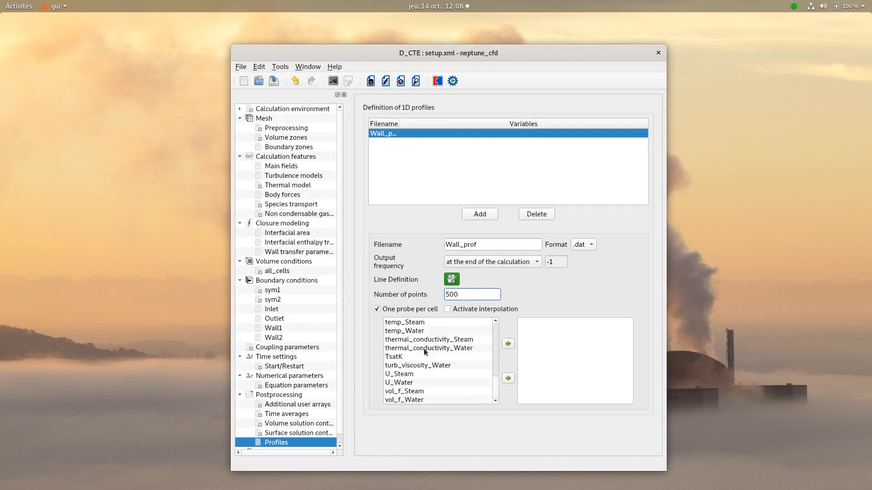
click(403, 331)
click(508, 344)
click(427, 389)
click(507, 343)
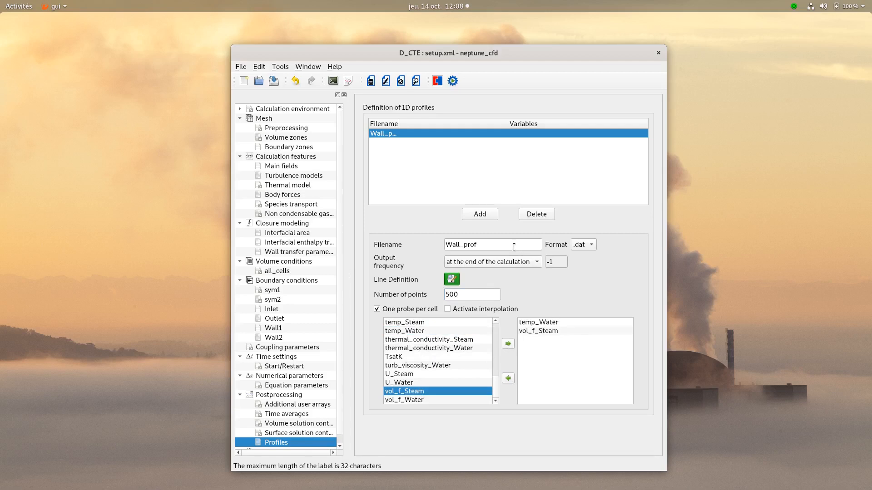
click(274, 81)
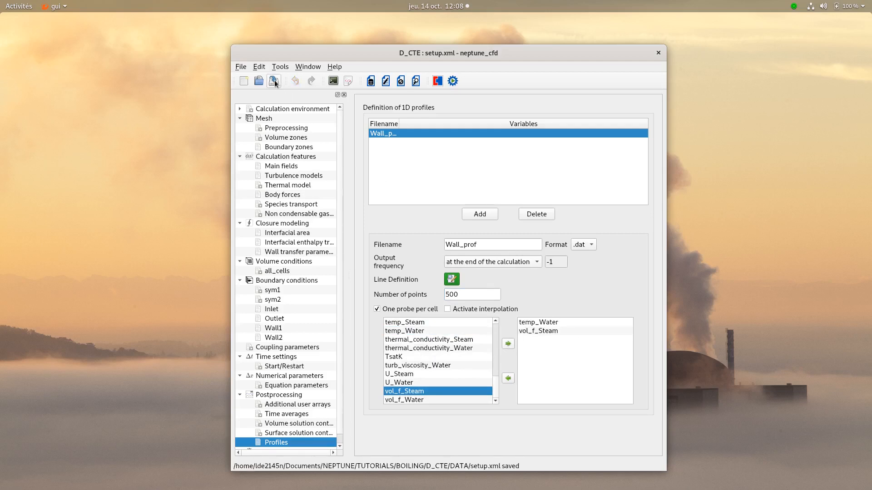
- Run the calculation with 1 process and 1 thread per process
scroll(290, 150, down, 1)
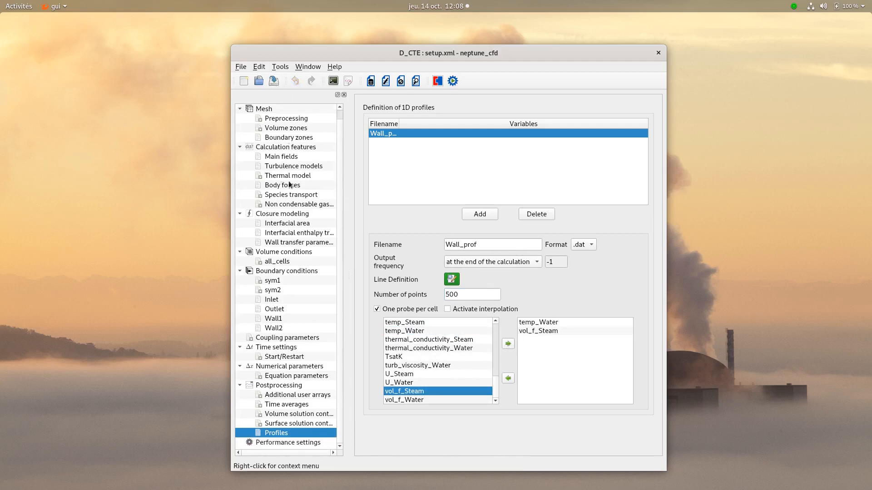
click(453, 81)
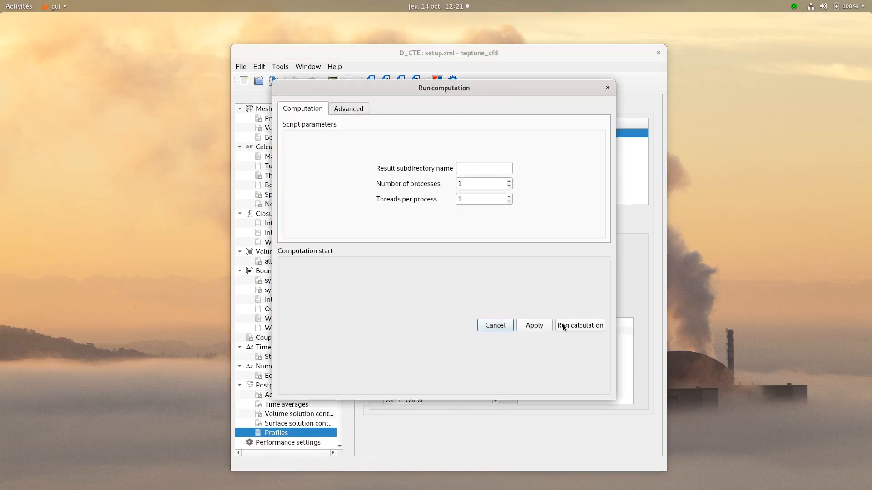
click(563, 326)
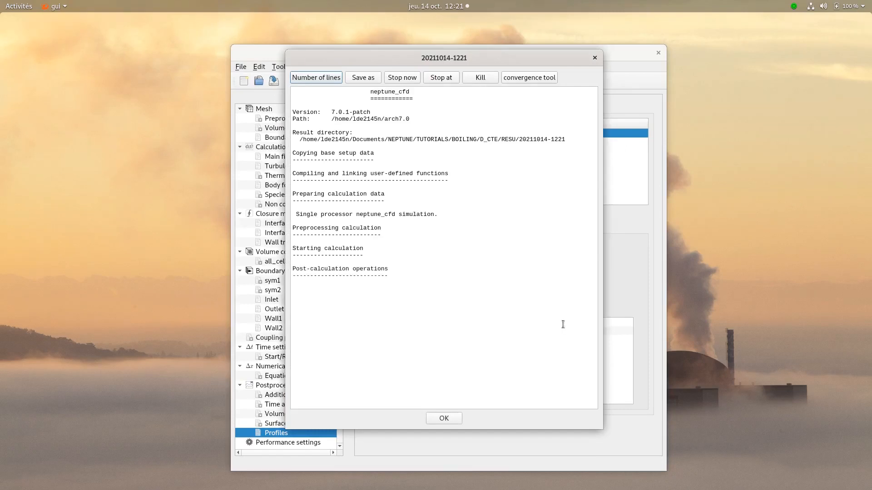
- Open the convergence tool for the run and plot Pressure at both probes
click(518, 78)
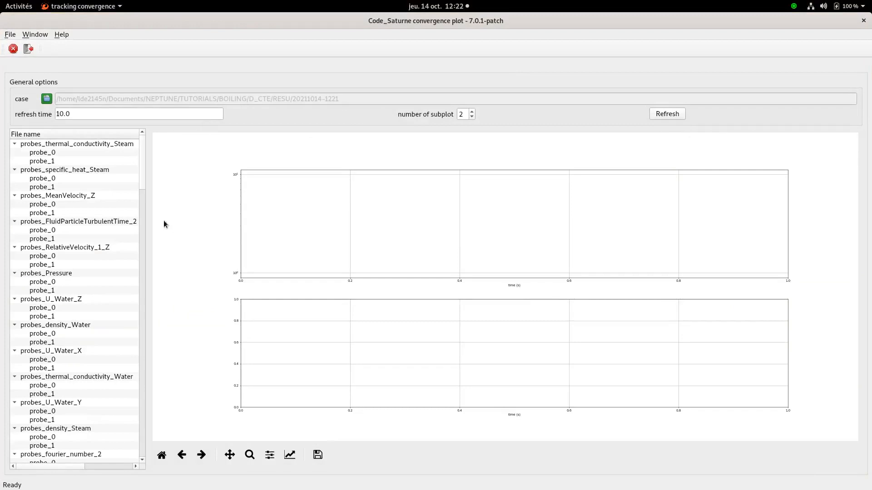
drag(67, 467, 81, 467)
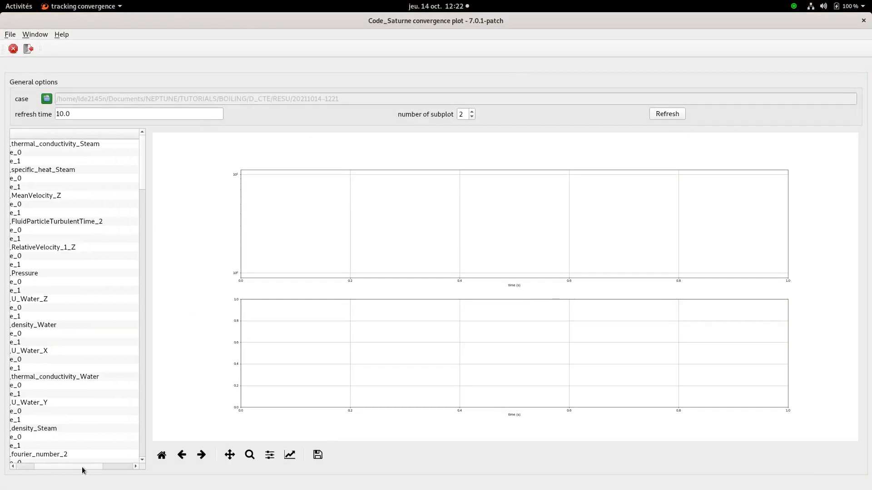
click(95, 290)
click(96, 281)
click(95, 273)
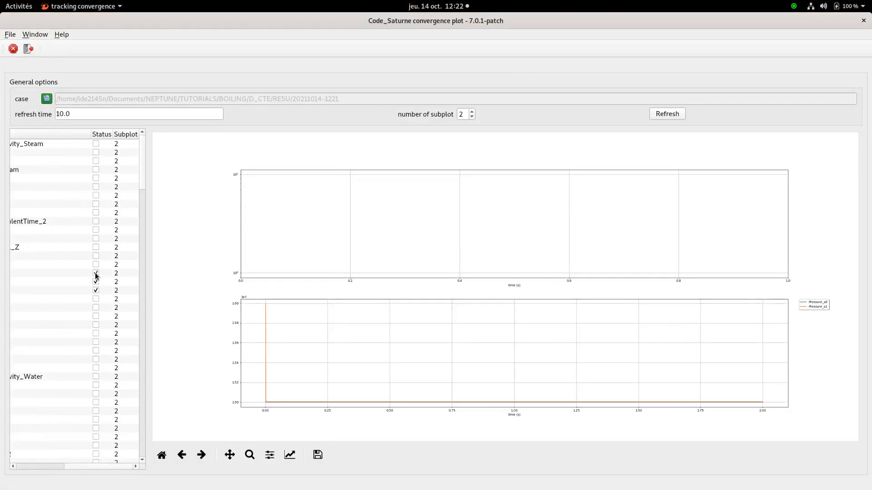
- Plot vol_f_Steam at both probes and assign its curves to subplot 1
drag(97, 467, 52, 466)
drag(141, 184, 149, 263)
scroll(95, 374, down, 10)
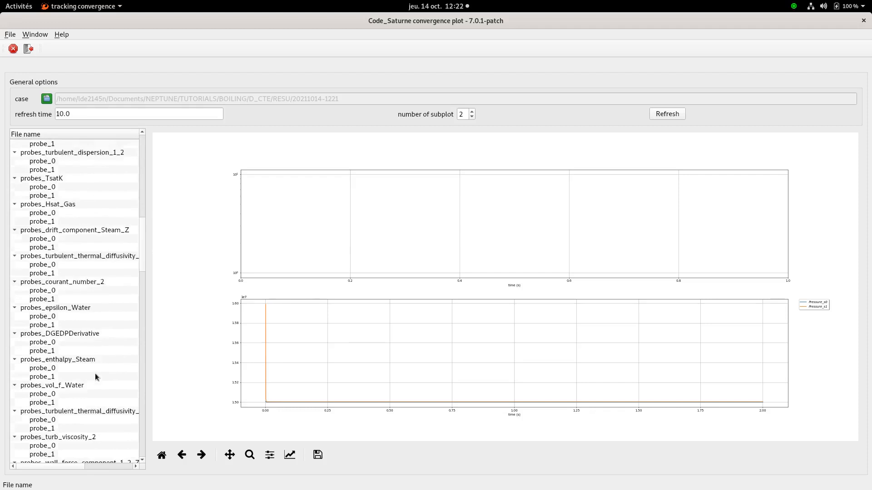
scroll(88, 436, down, 3)
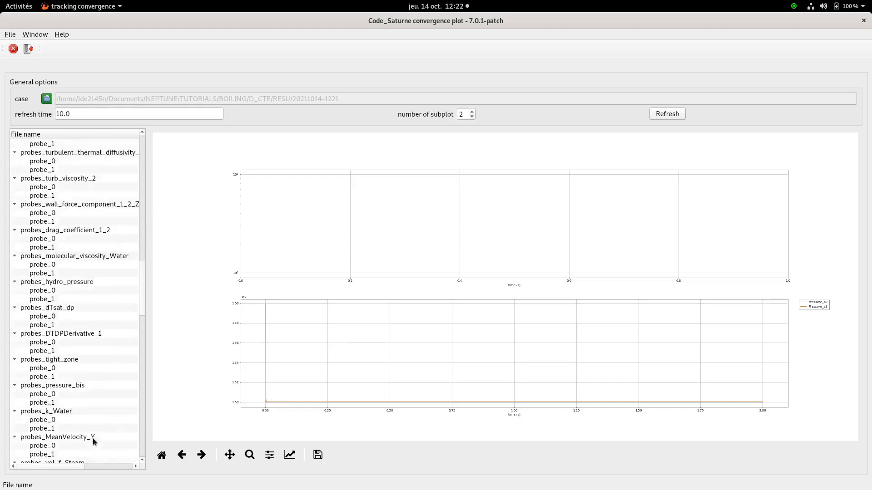
drag(63, 469, 110, 451)
click(95, 411)
double_click(116, 412)
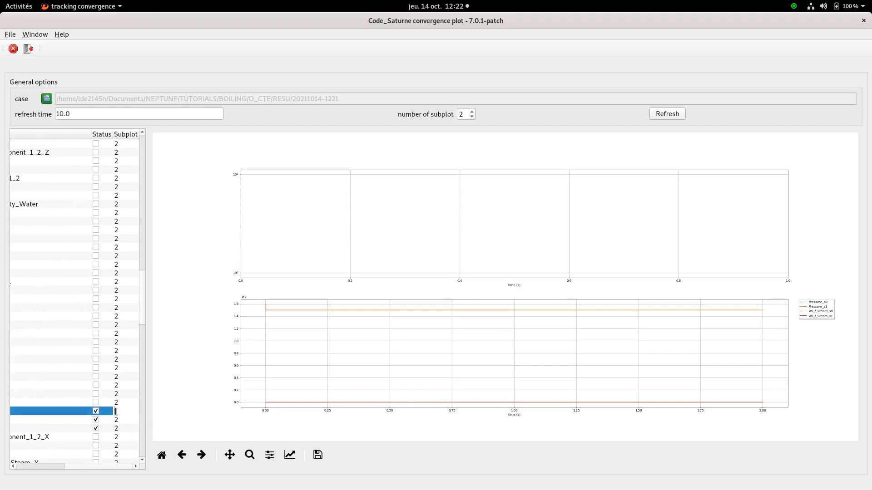
text(1)
key(Return)
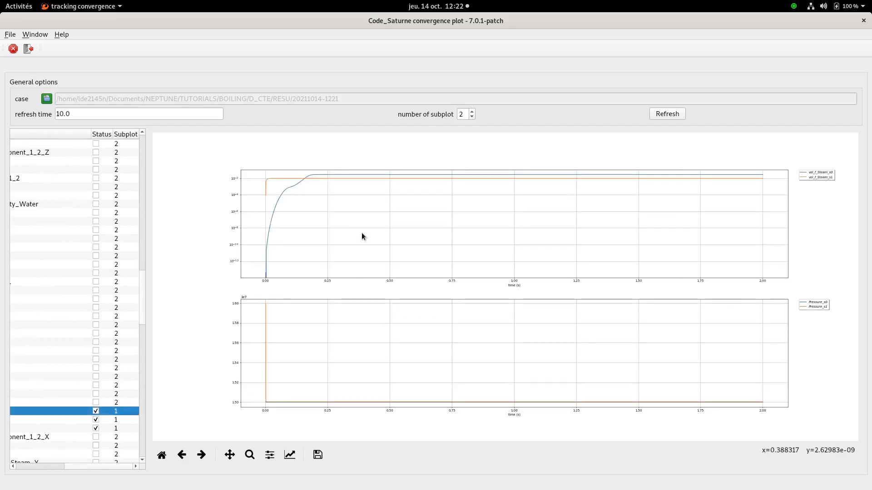
drag(113, 466, 41, 467)
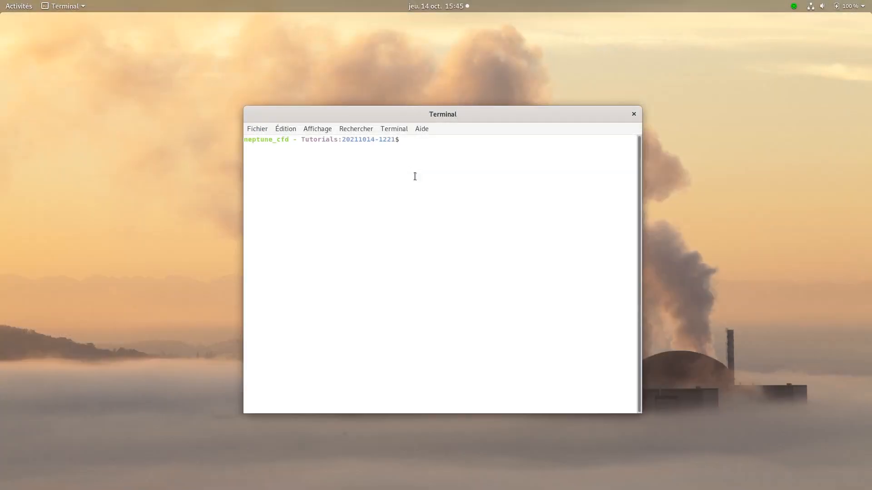
text(l)
key(Return)
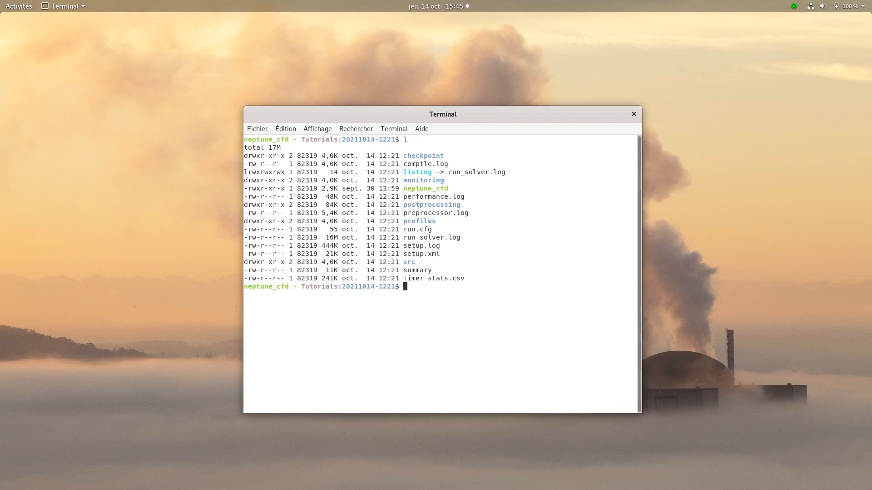
text(cd profiles/)
key(Return)
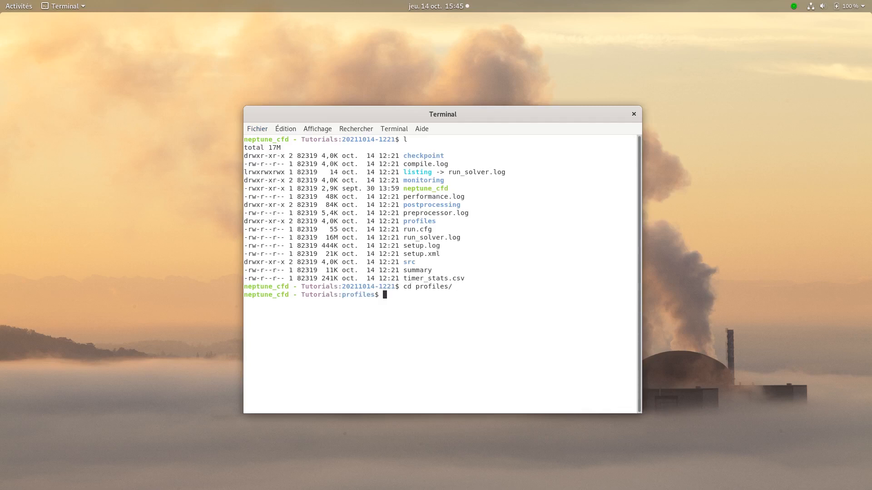
text(l)
key(Return)
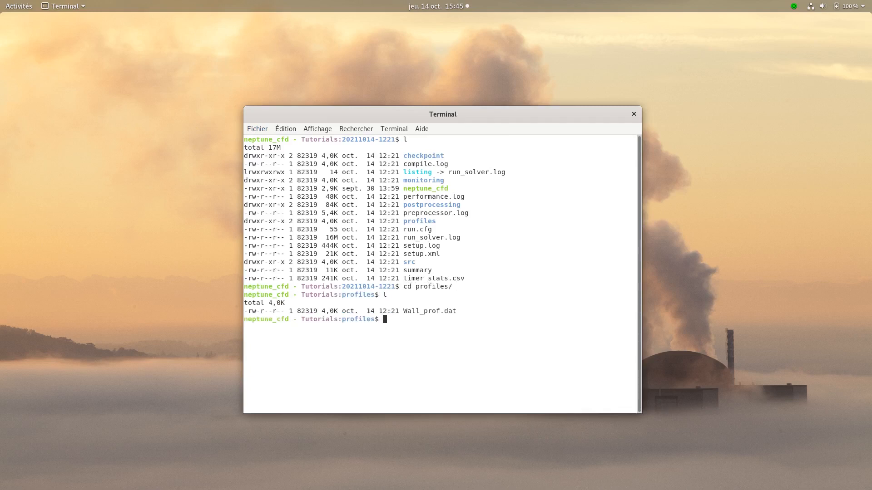
- Open Wall_prof.dat in gedit and delete its six header lines
text(gedit W)
key(Tab)
key(Return)
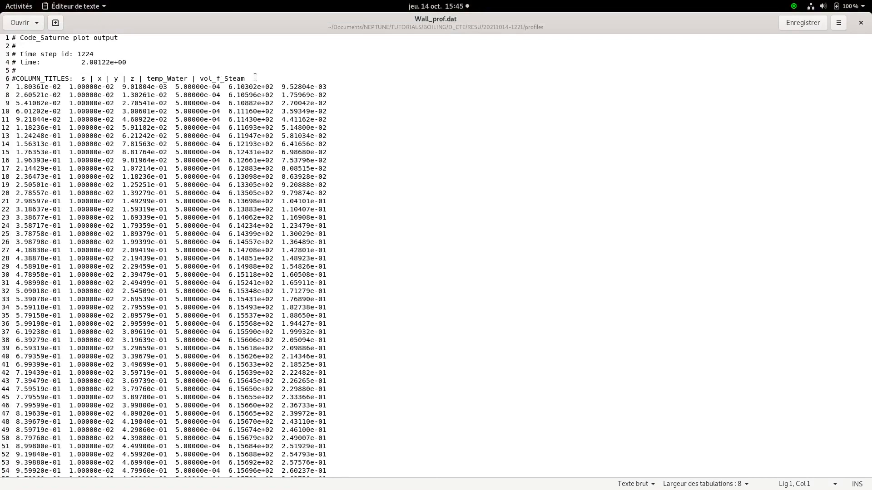
drag(253, 78, 13, 38)
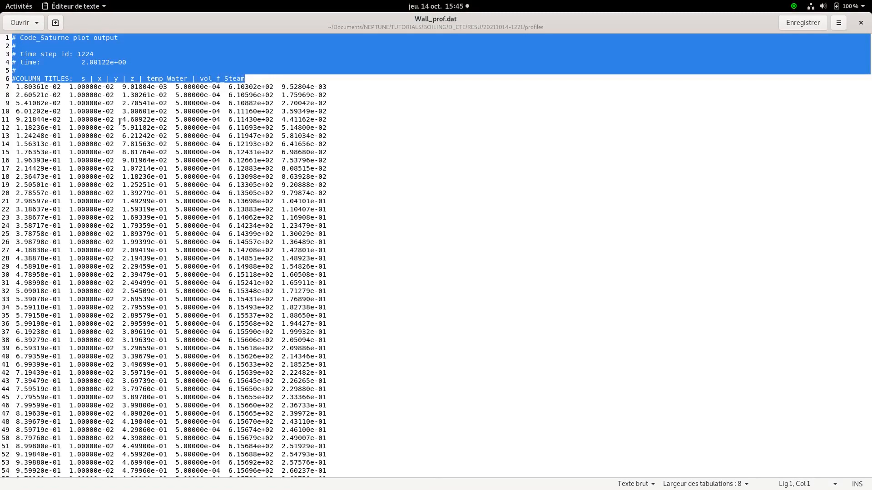
key(Delete)
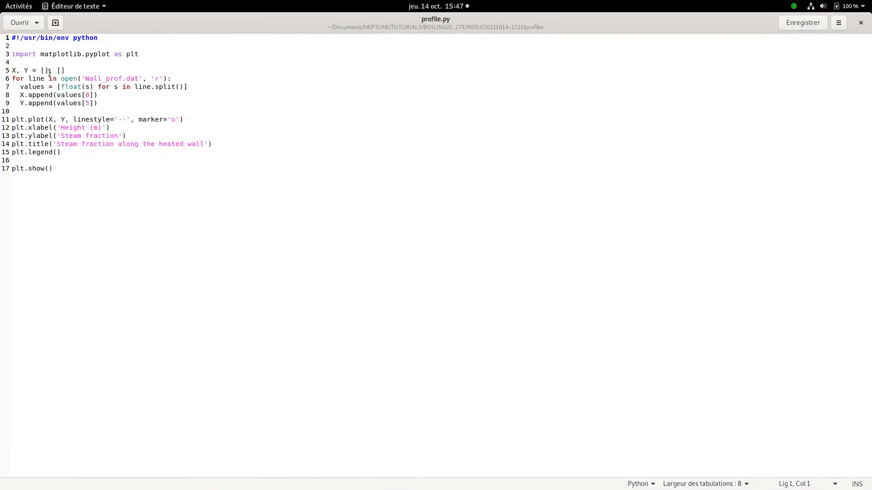
- Examine which data file profile.py reads and which columns it appends to X and Y
drag(86, 78, 139, 79)
click(131, 87)
drag(84, 95, 93, 95)
double_click(86, 103)
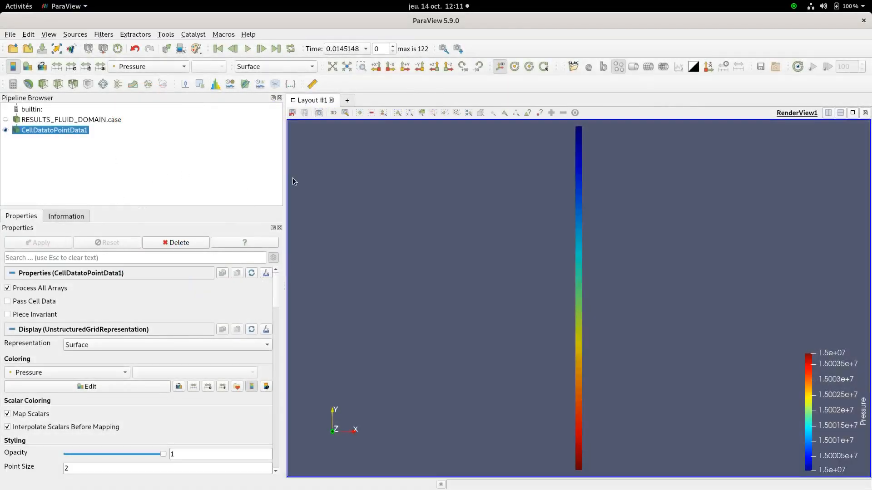
- In ParaView, colour CellDatatoPointData1 by vol_f_Water and set its Y display scale to 0.2
click(161, 69)
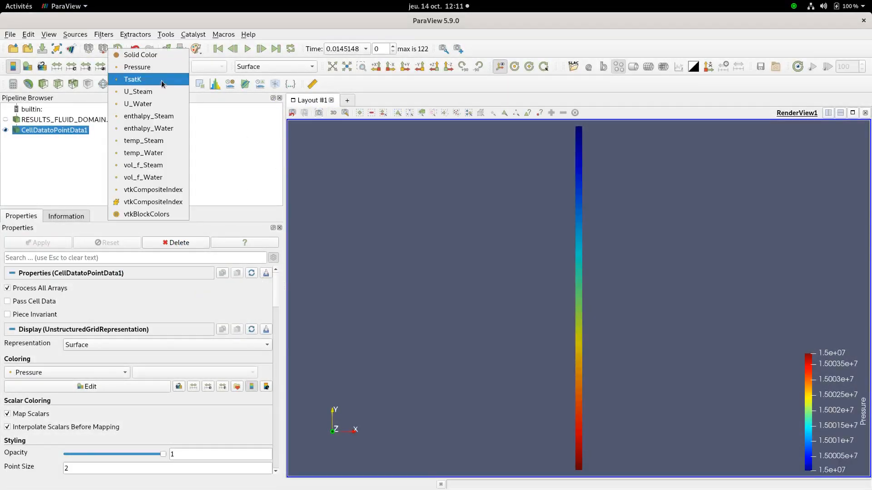
click(143, 177)
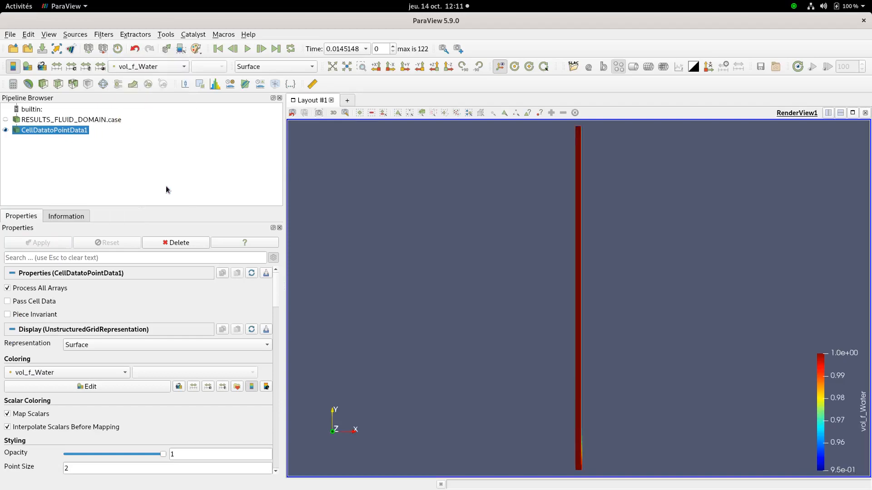
click(87, 258)
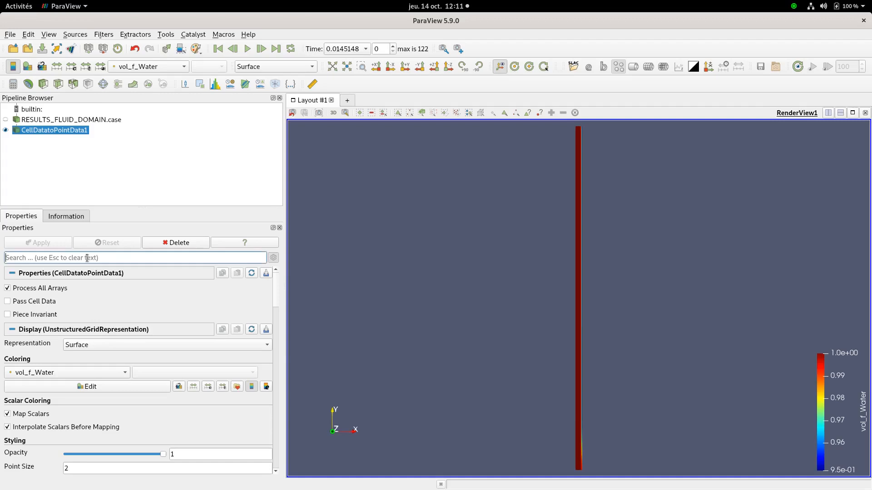
text(sca)
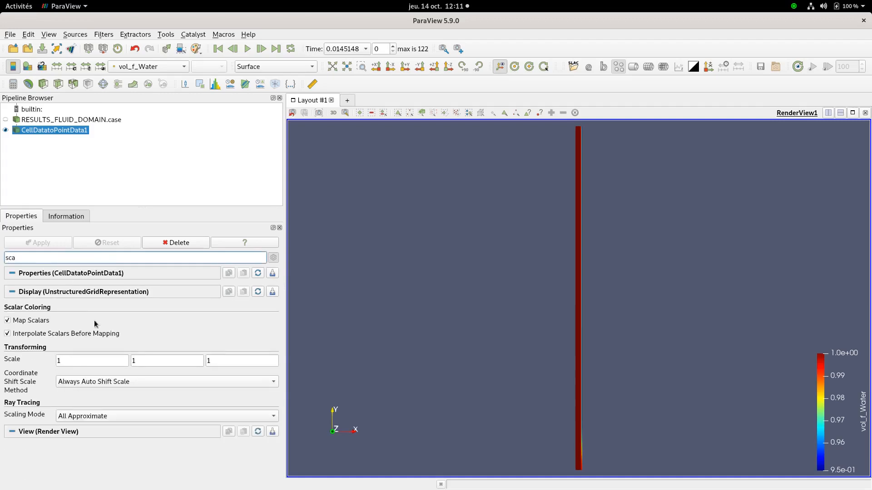
click(149, 359)
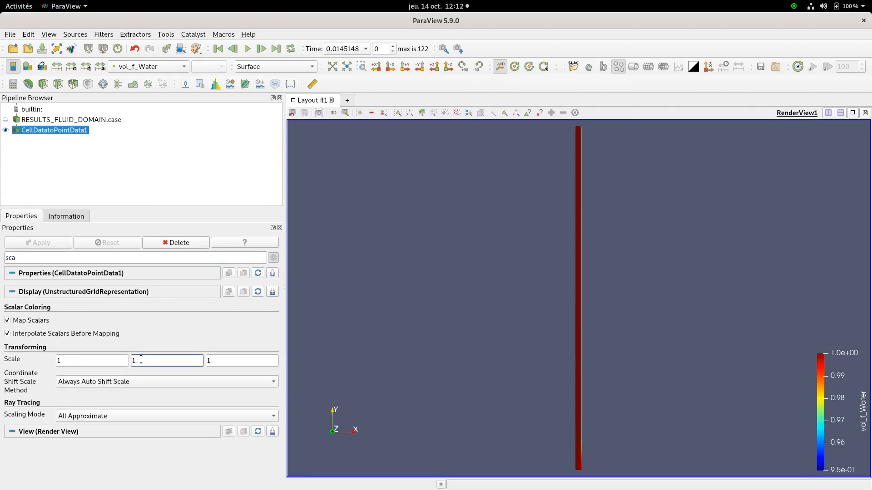
text(0.2)
key(Return)
- Play the vol_f_Water animation through to the last time step and colour CellDatatoPointData1 by temp_Water
click(247, 50)
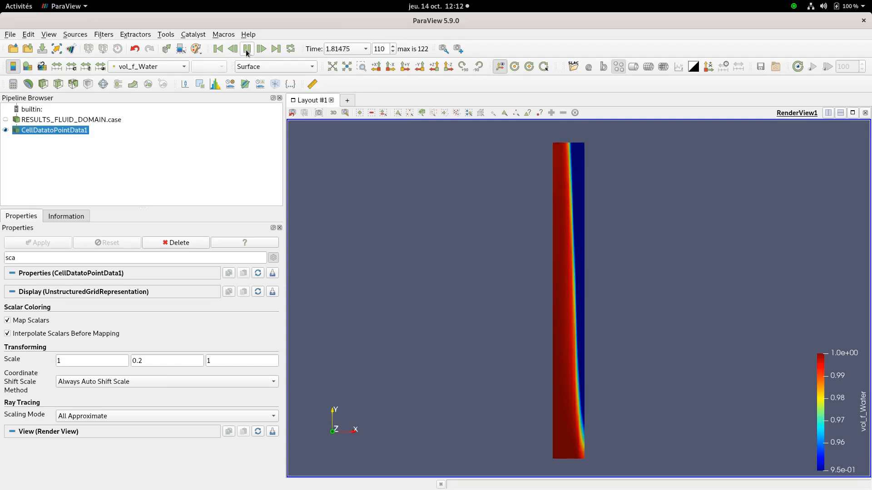
click(185, 67)
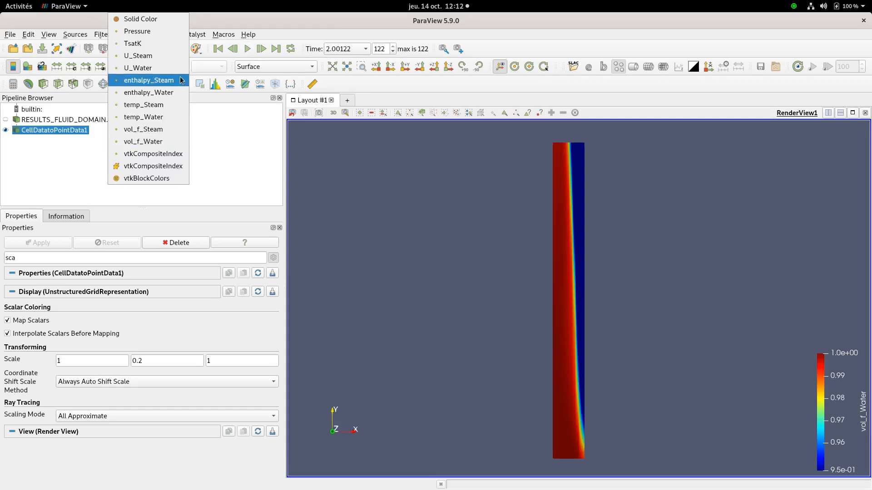
click(168, 119)
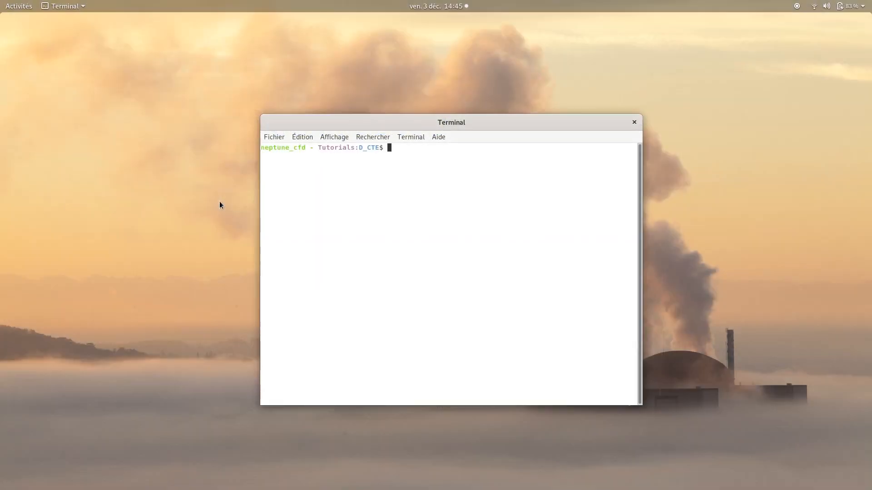
- In the terminal, go up to the BOILING study, create case AI as a copy of D_CTE and list the contents
text(cd ..)
key(Return)
text(neptune_cfd create --copy-from=D_CTE AI)
key(Return)
text(ls:BOILING$)
key(Return)
- Go into the AI case's DATA directory and launch the neptune_cfd interface from there
text(cd A)
key(Tab)
key(Return)
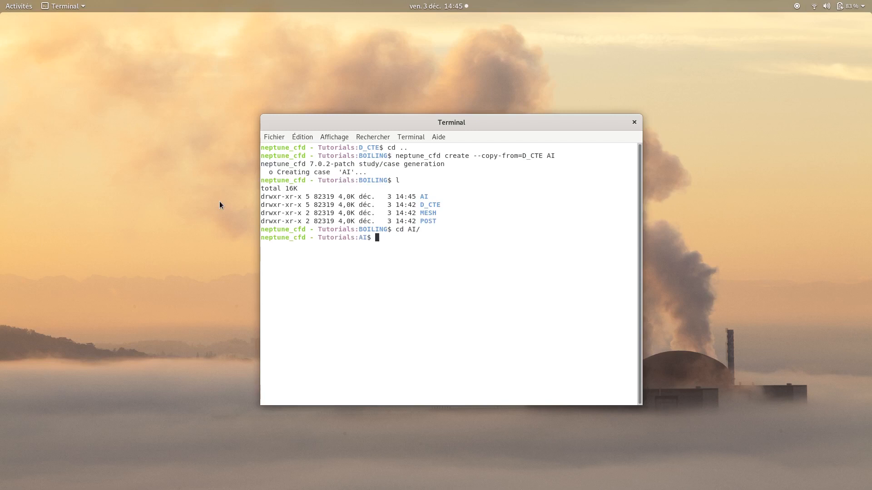
text(cd D)
key(Tab)
key(Return)
text(./neptune_cfd)
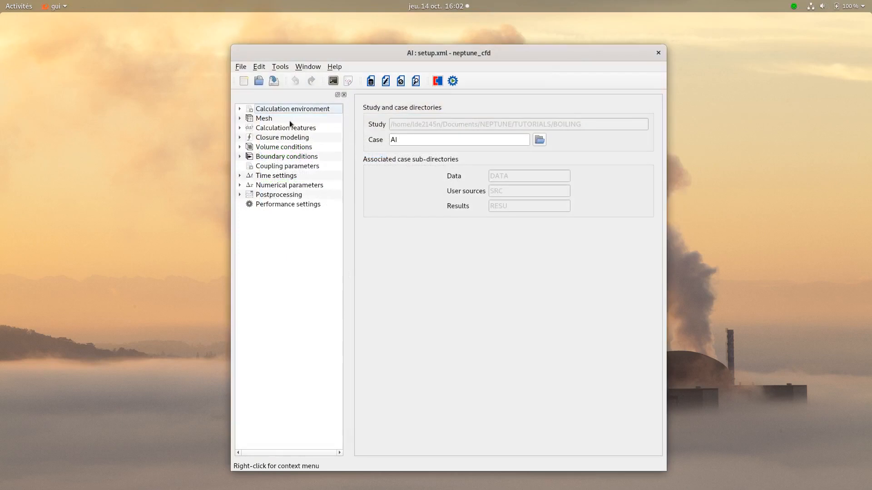
- Set the Steam field's interfacial area model to interfacial area transport with a default diameter of 1e-6 m
click(267, 119)
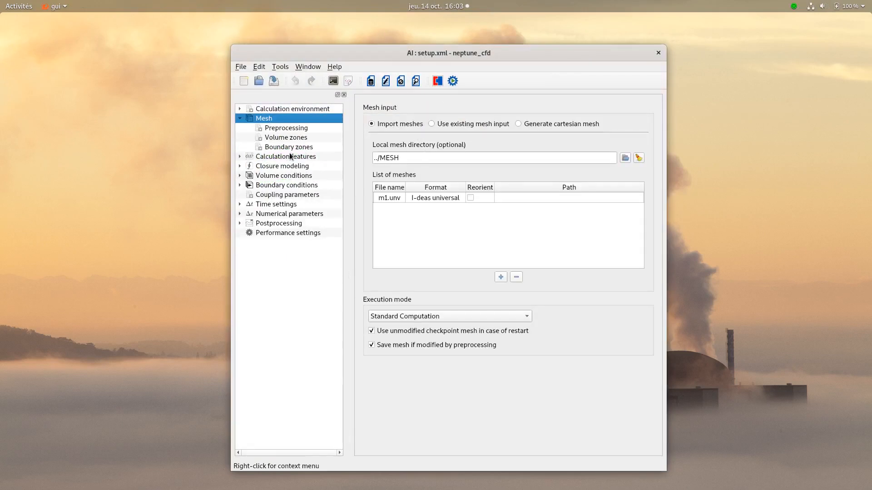
click(284, 166)
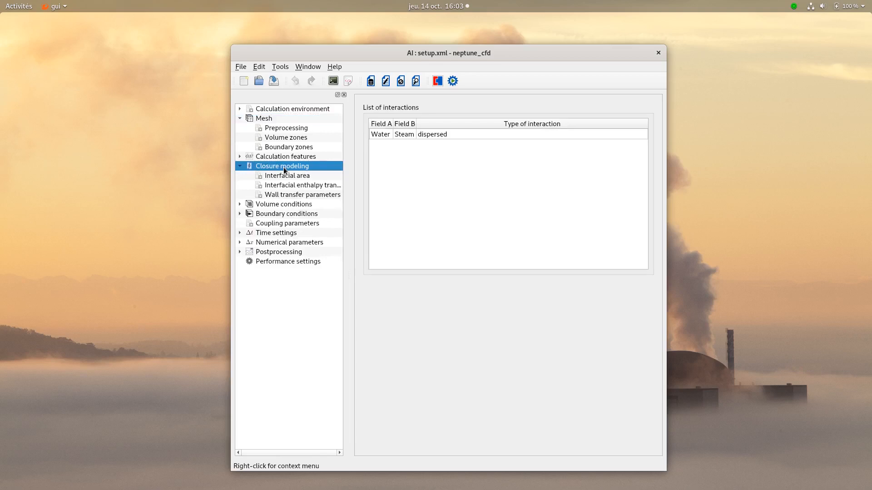
click(440, 133)
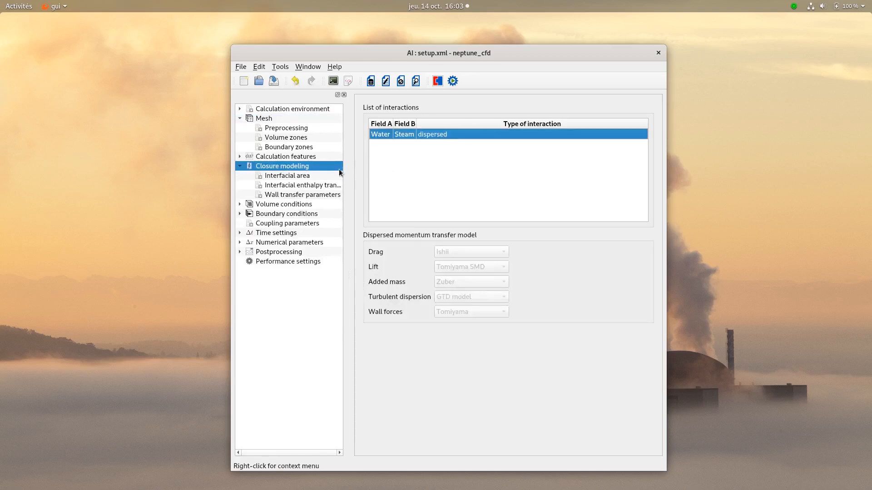
click(299, 175)
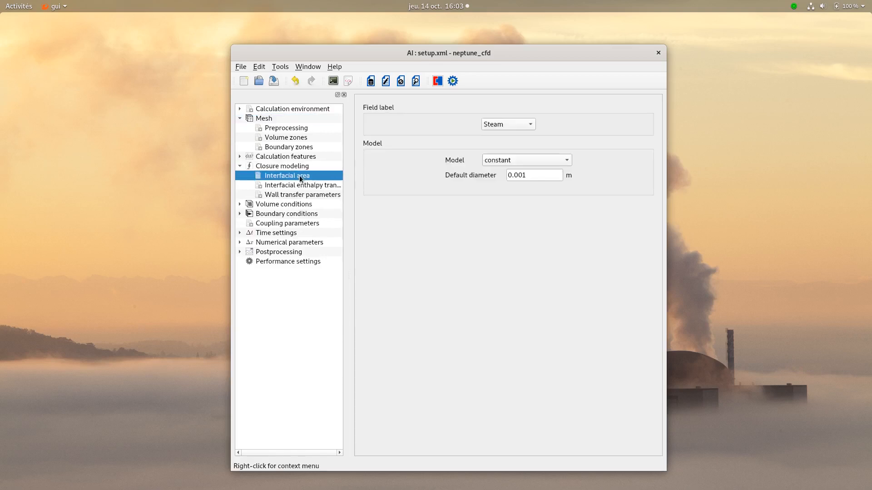
click(524, 125)
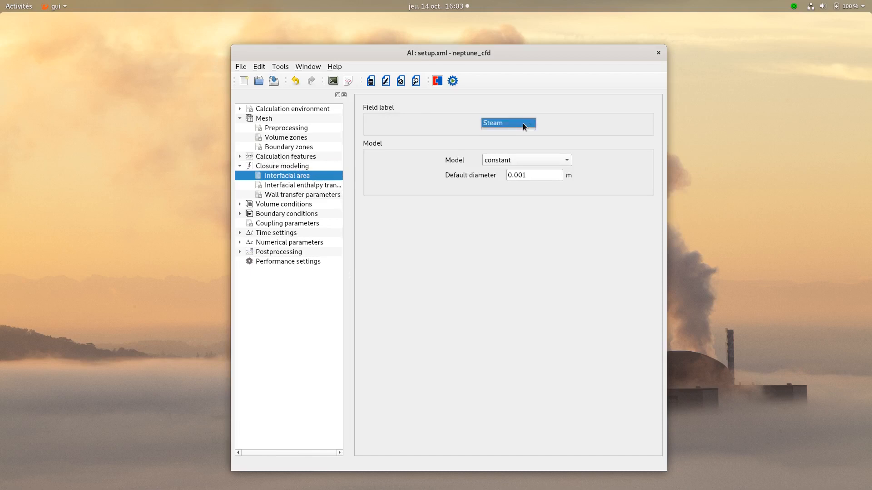
click(517, 157)
click(516, 160)
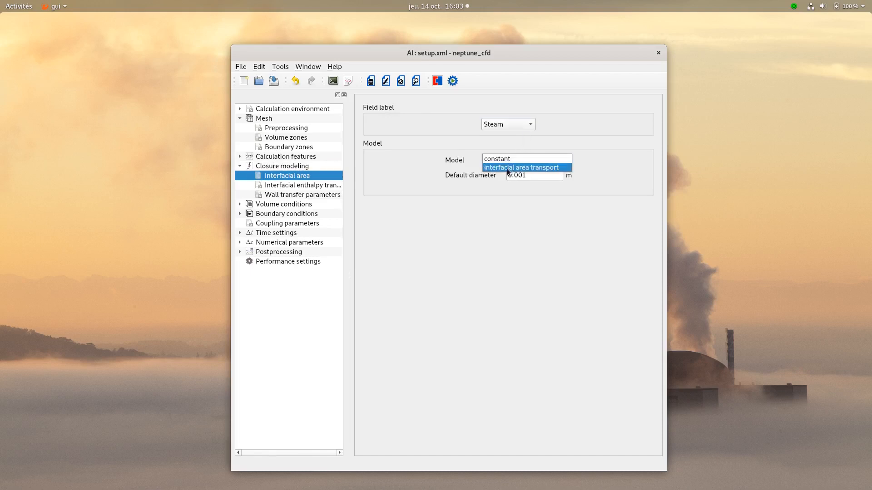
click(507, 169)
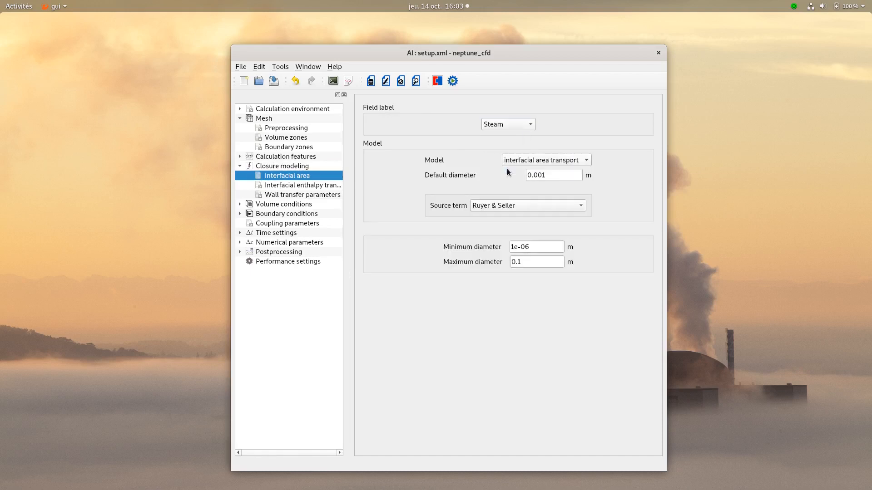
key(Tab)
text(1e-6)
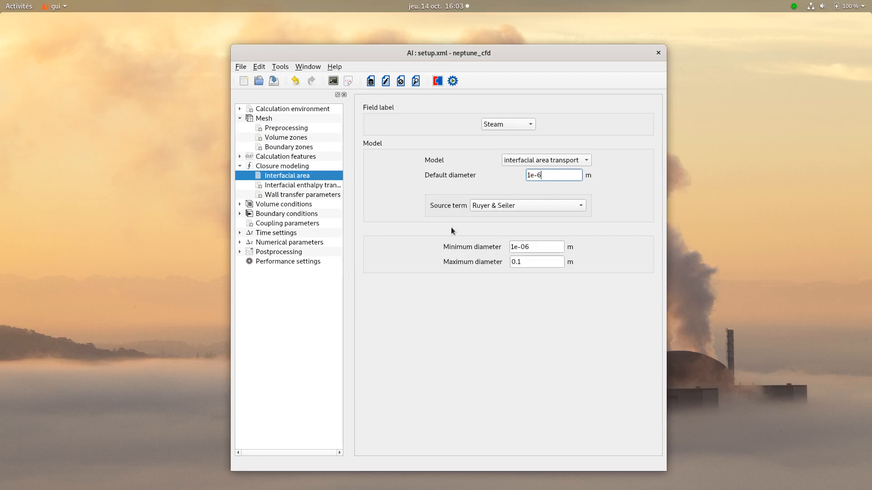
- In the Inlet boundary condition, set the Steam field's interfacial area diameter to 1e-6 m
click(272, 213)
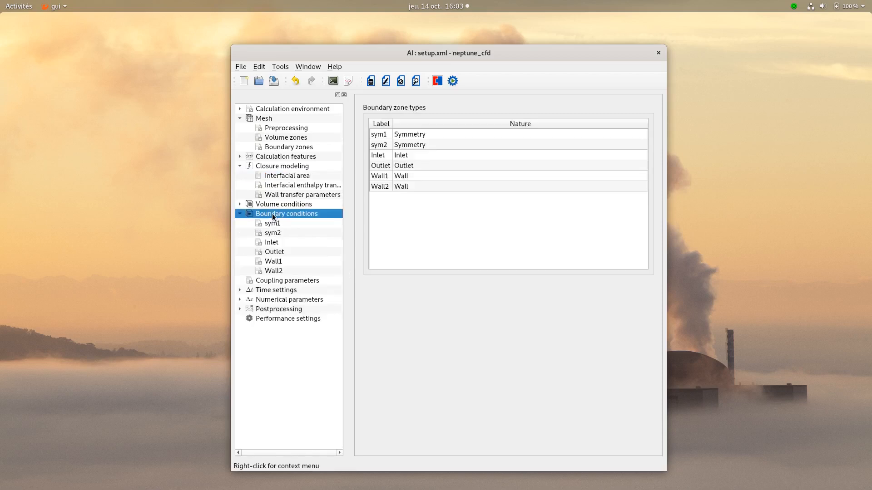
click(273, 244)
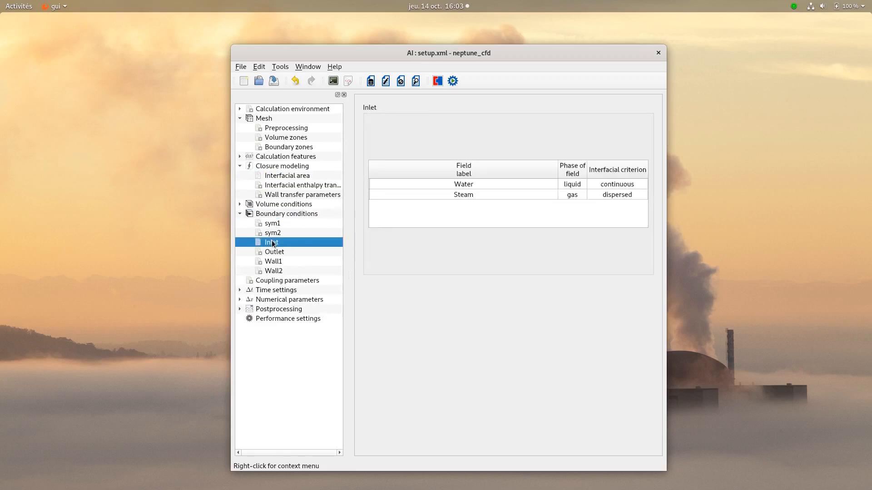
click(445, 195)
drag(522, 376, 471, 379)
text(1e-6)
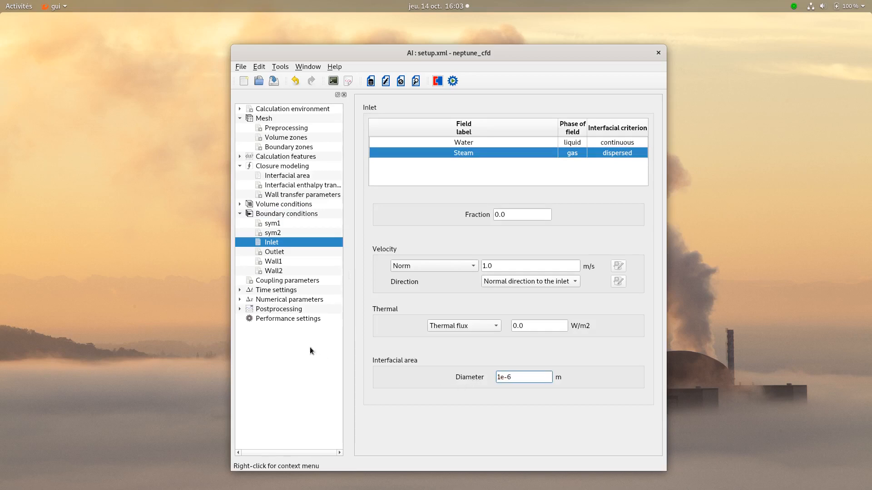
- In the Wall_prof profile, replace the variables temp_Water and vol_f_Steam with diam_Steam
click(268, 310)
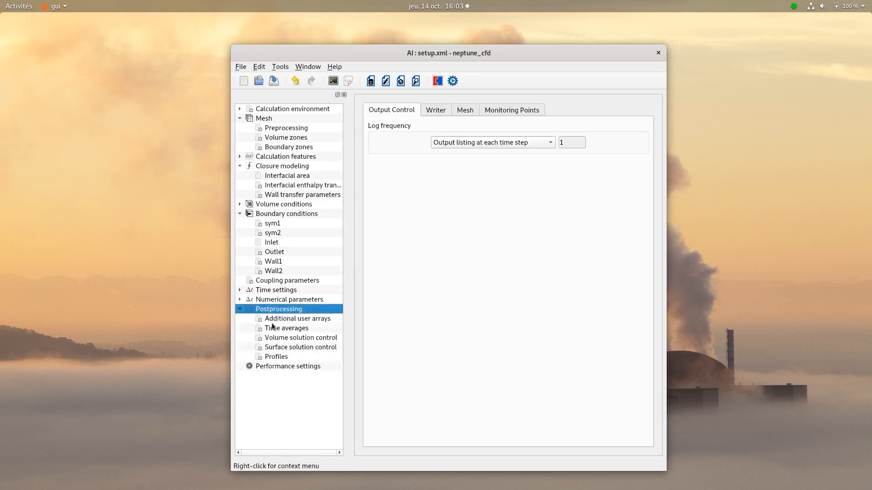
click(278, 357)
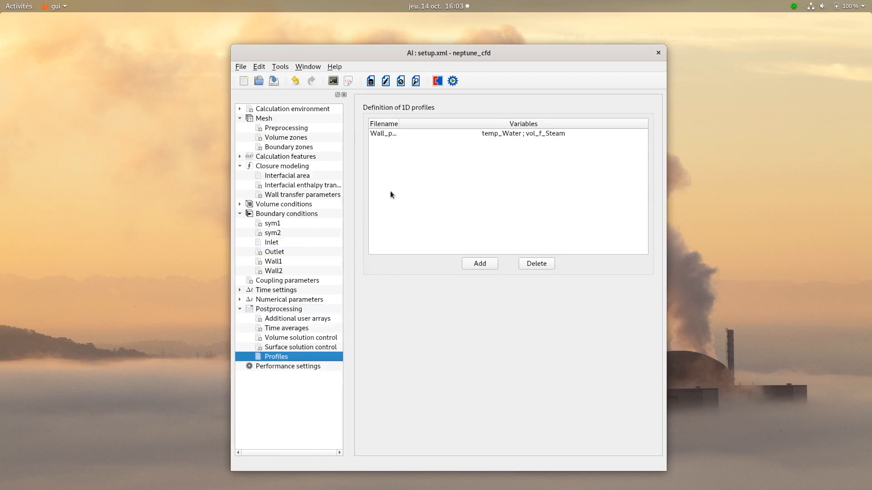
click(377, 135)
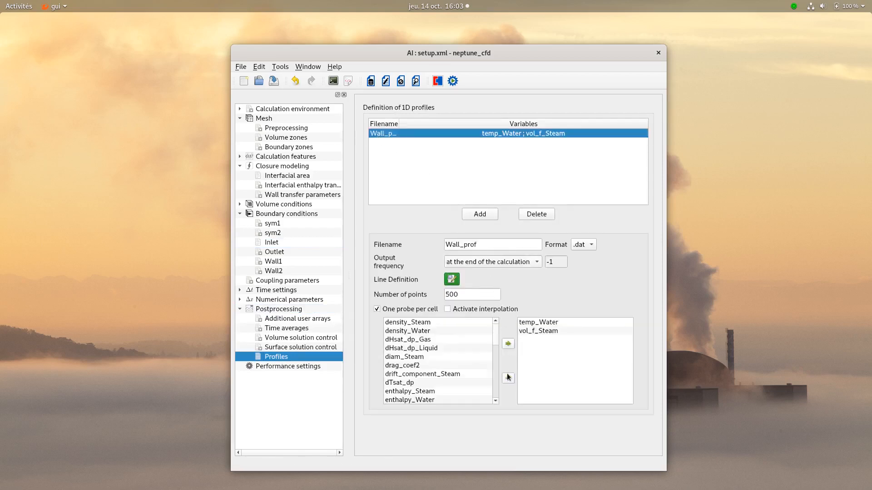
click(526, 323)
click(508, 378)
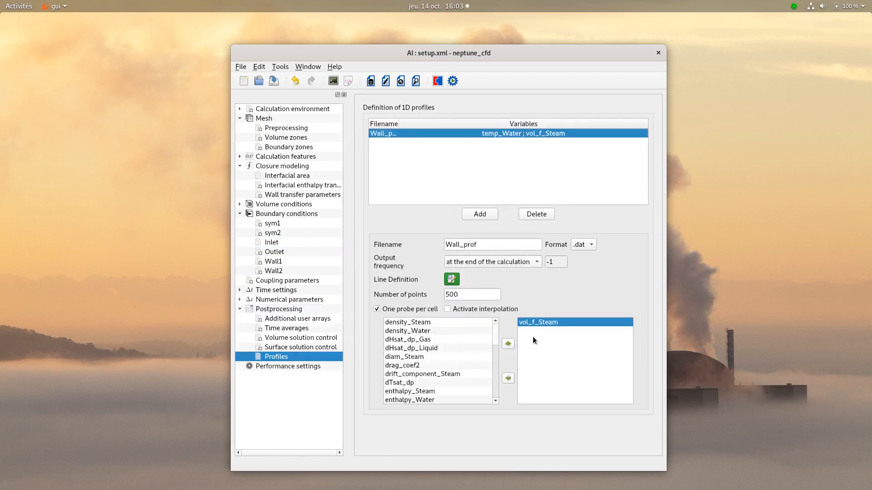
click(508, 377)
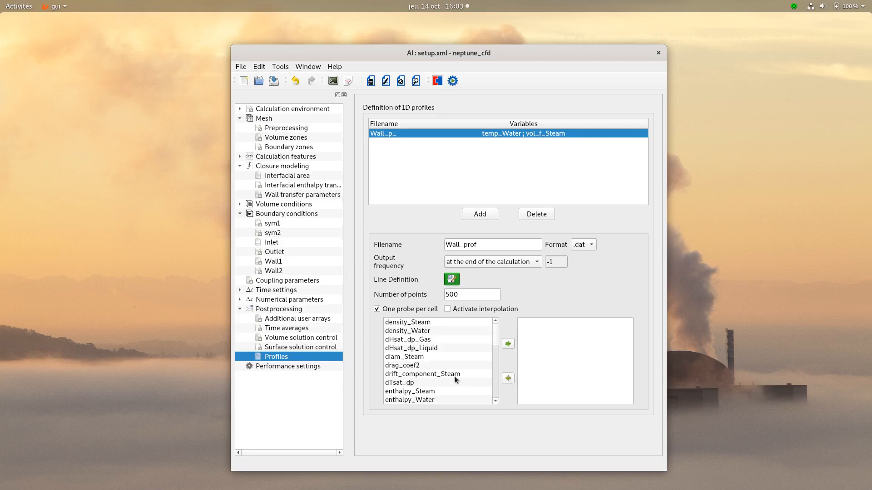
scroll(454, 376, down, 3)
scroll(454, 377, down, 3)
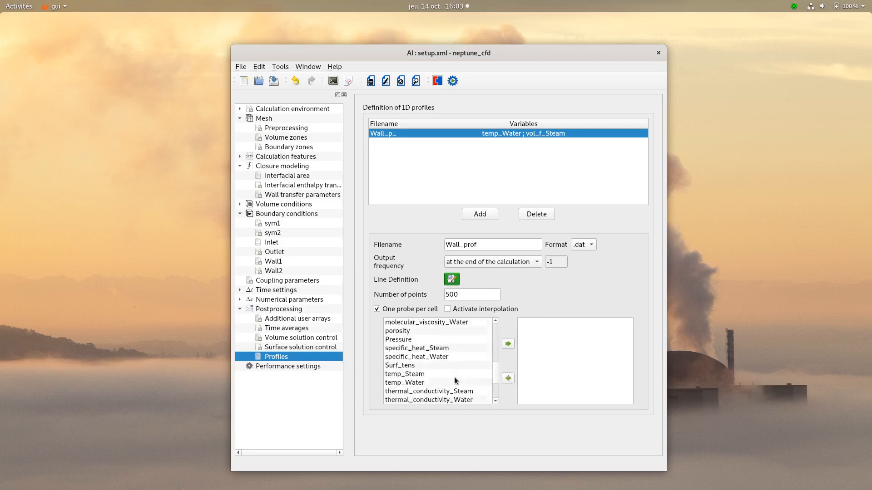
scroll(427, 372, up, 1)
scroll(408, 362, up, 5)
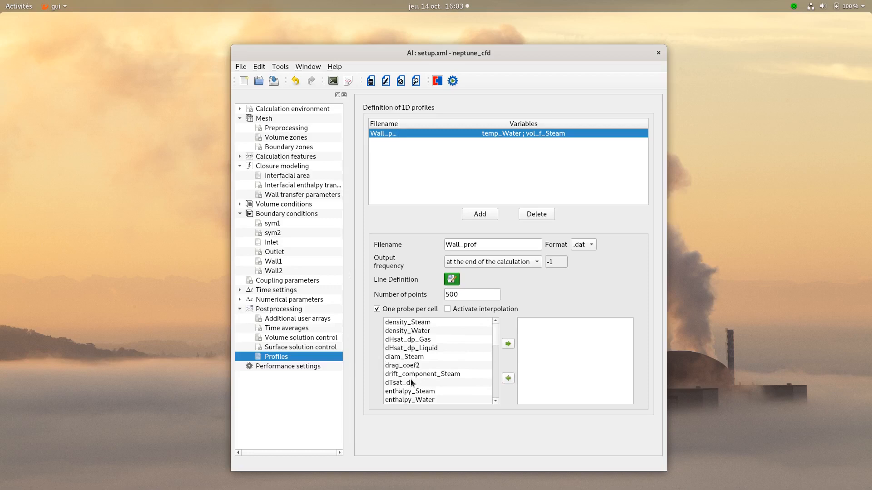
click(410, 358)
click(507, 344)
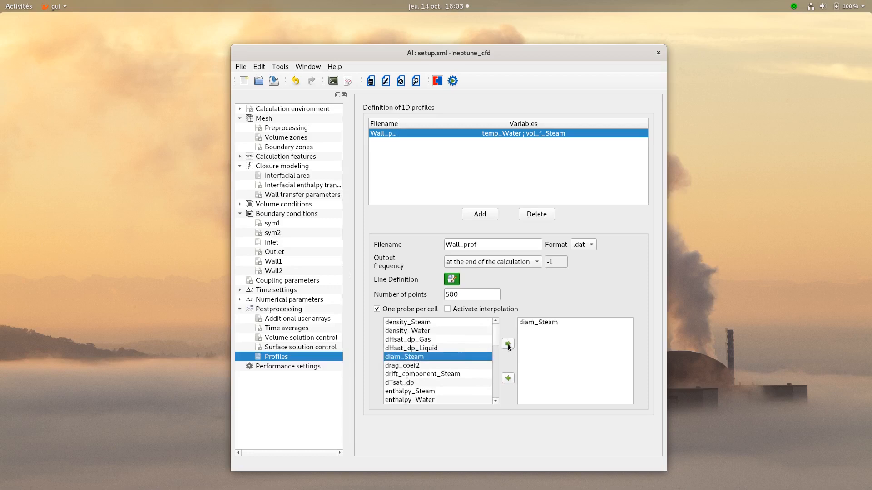
- Add a second 1D profile named Outlet_prof in .dat format, output at the end of the calculation
click(481, 214)
click(386, 141)
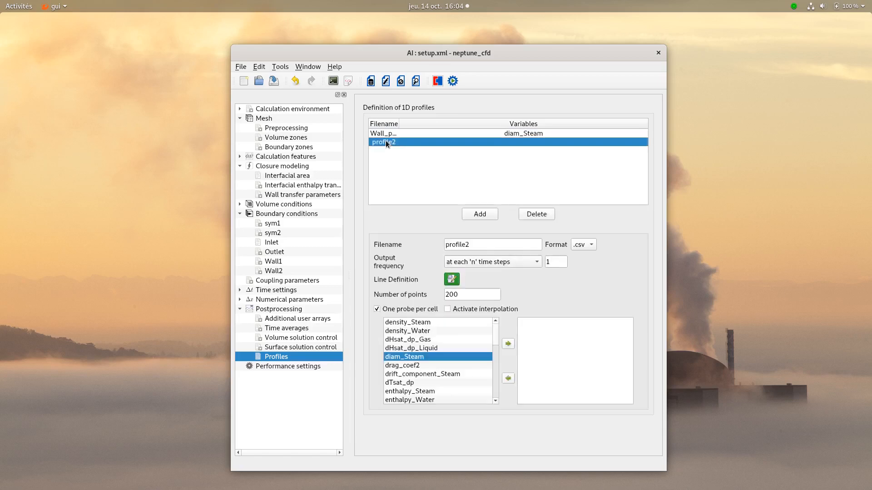
drag(470, 245, 412, 244)
text(Outlet_prof)
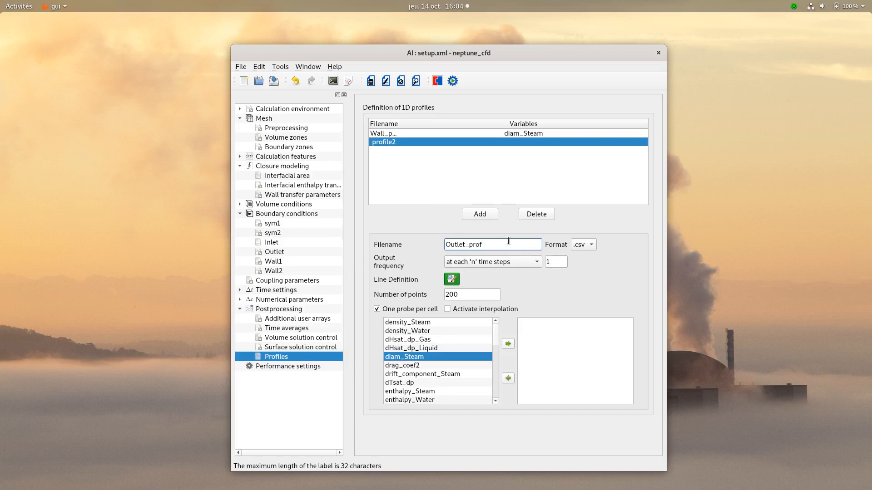
click(583, 243)
click(582, 234)
click(536, 263)
click(479, 253)
- Define the Outlet_prof line as x = 0.01*s; y = 0.5; z = 0.0005;
click(452, 279)
key(ctrl+a)
text(x = 0.01*s; y = 0.5; z = 0.0005;)
click(543, 369)
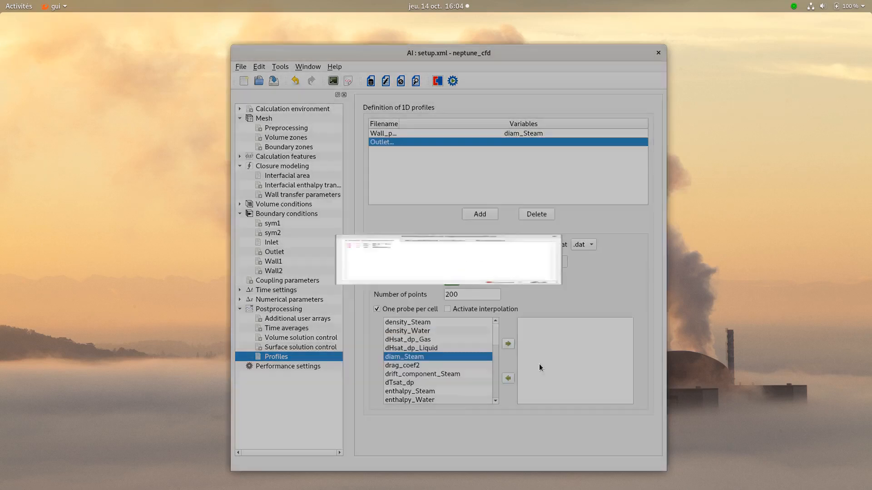
- Add diam_Steam to Outlet_prof with 500 points, and save the setup
click(508, 344)
double_click(451, 295)
text(500)
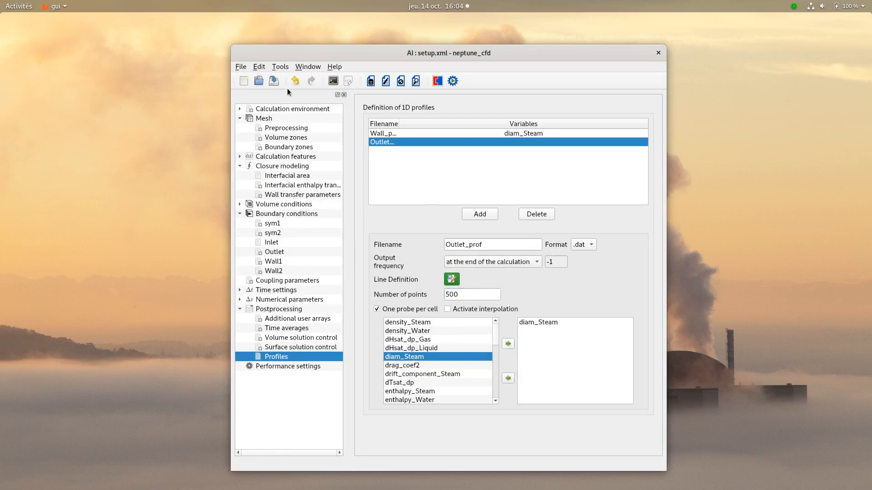
click(274, 81)
- Enable post-processing for diam_Steam in the volume solution control and run the calculation on the saved setup
click(311, 338)
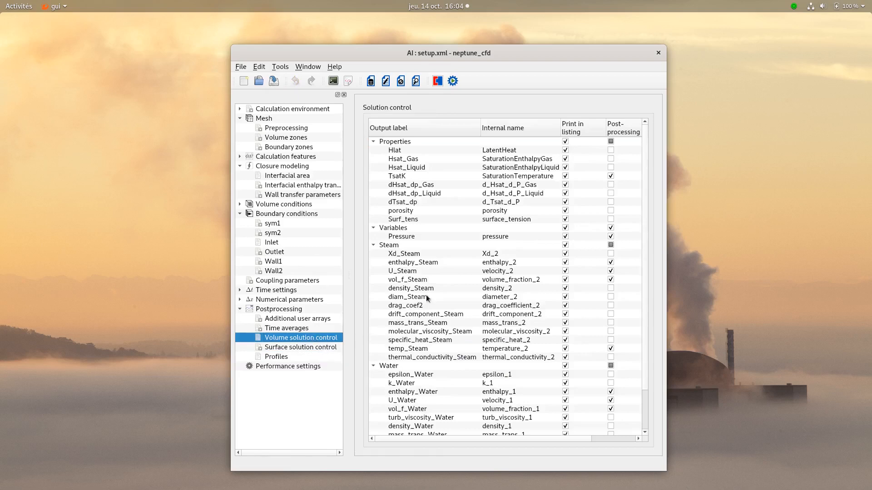
click(611, 297)
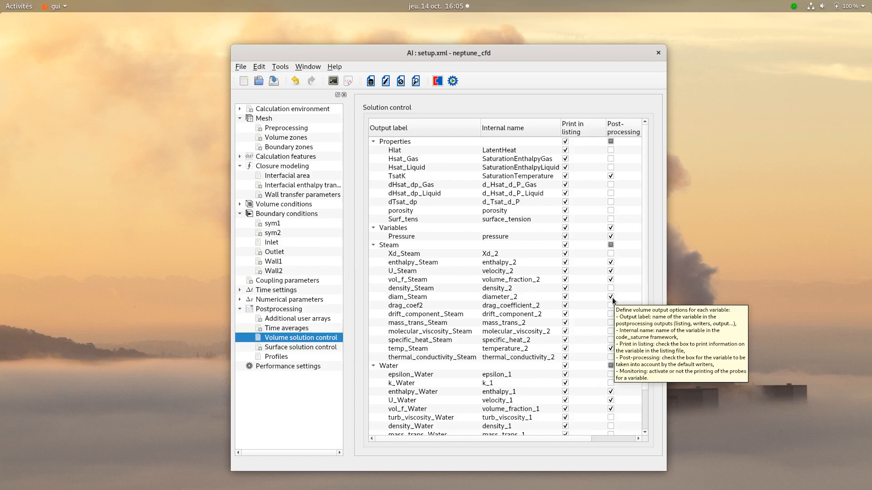
click(274, 81)
click(453, 81)
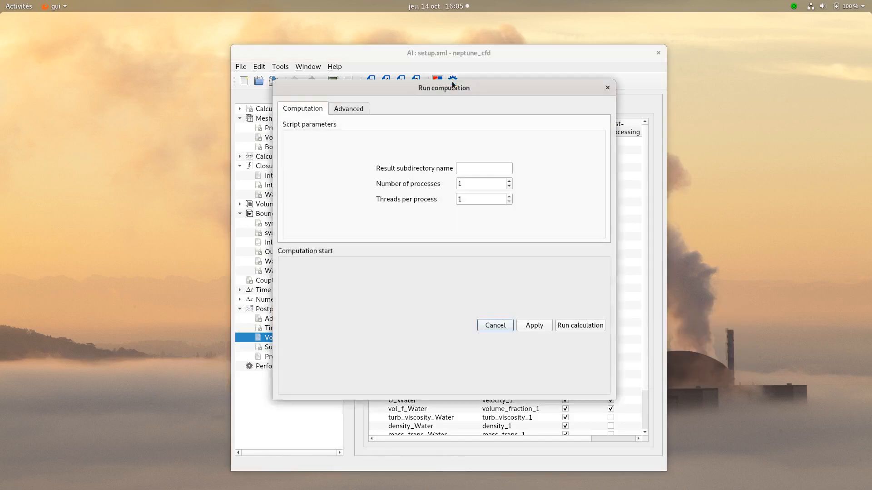
click(588, 325)
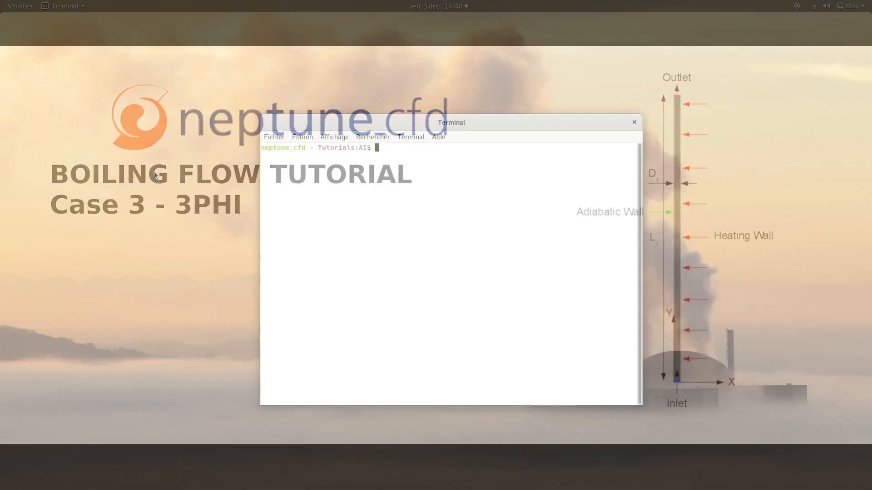
- In the terminal, go up to the BOILING study, create case 3PHI as a copy of AI and list the contents
key(Return)
text(neptune_cfd - Tutorials:BOILING$ nept)
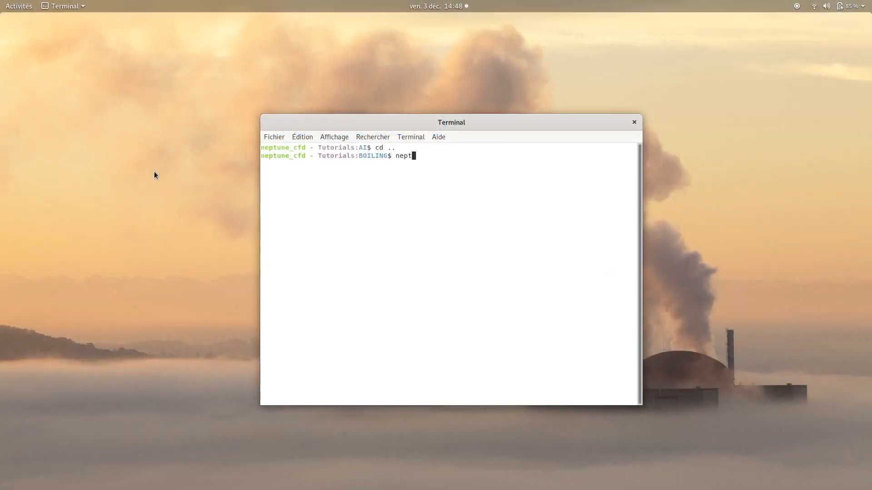
text(d create --copy-from=AI )
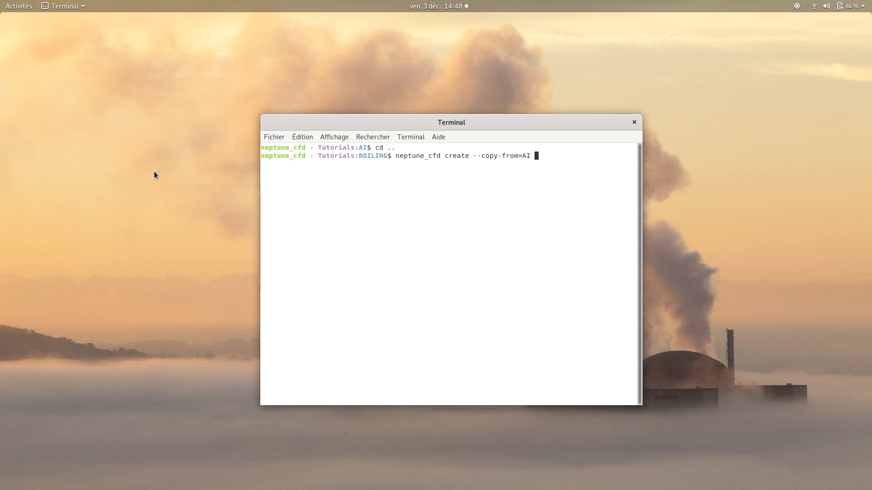
text(3PHI)
key(Return)
text(l)
key(Return)
- In the terminal, go to the DATA folder of the 3PHI case and launch ./neptune_cfd
text(cd 3)
key(Tab)
key(Return)
text(cd DA)
key(Tab)
key(Return)
text(./n)
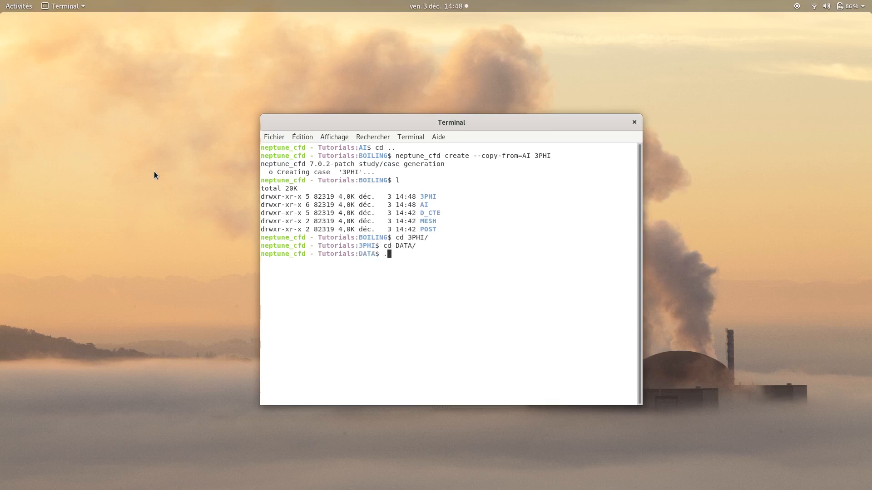
key(Tab)
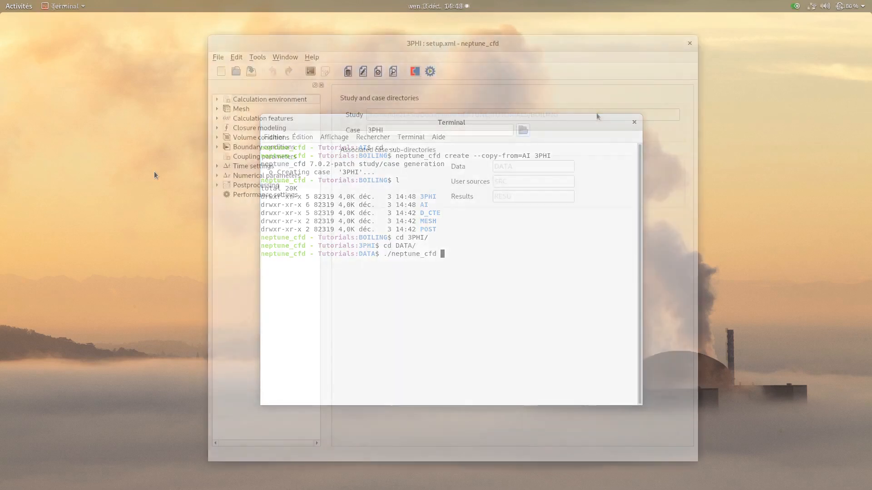
- Switch the Eulerian multiphase flow model to User-defined, accepting the reset of the multiphase modeling choices
click(241, 109)
click(258, 138)
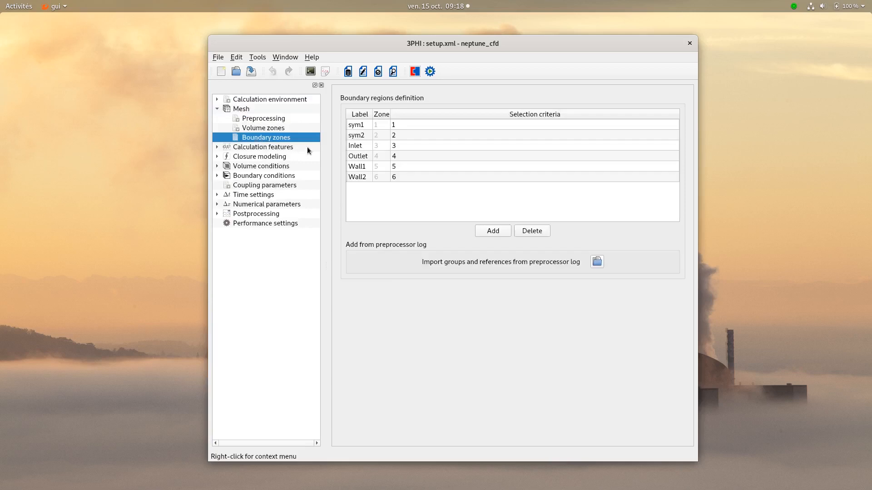
click(257, 147)
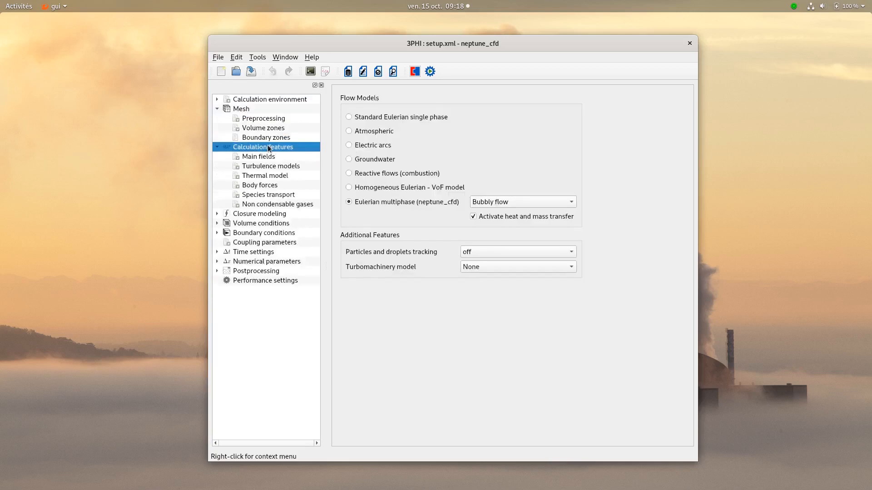
click(492, 200)
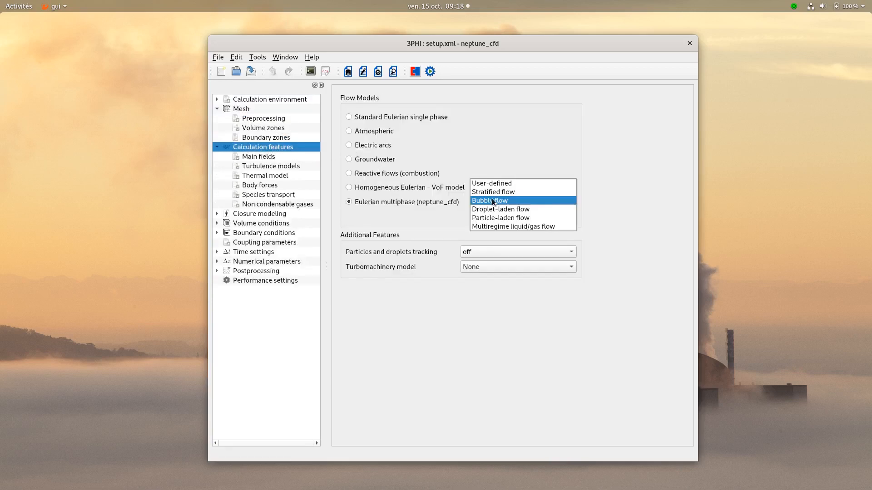
click(494, 183)
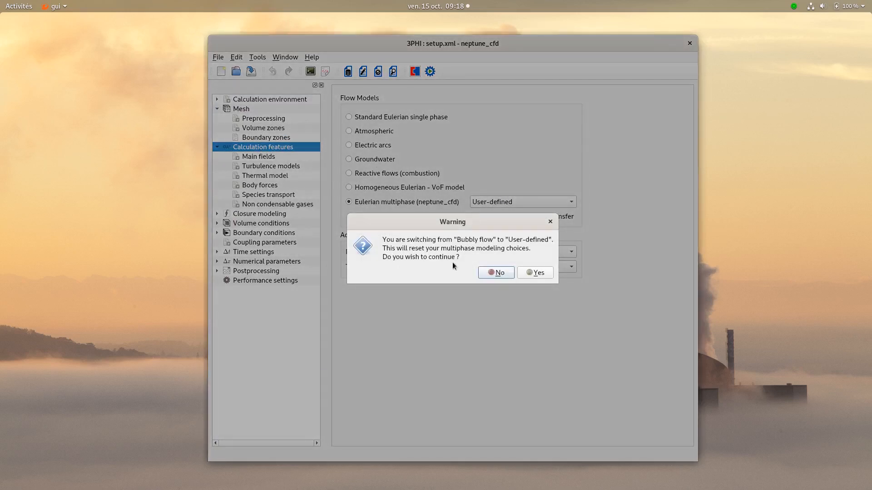
click(539, 273)
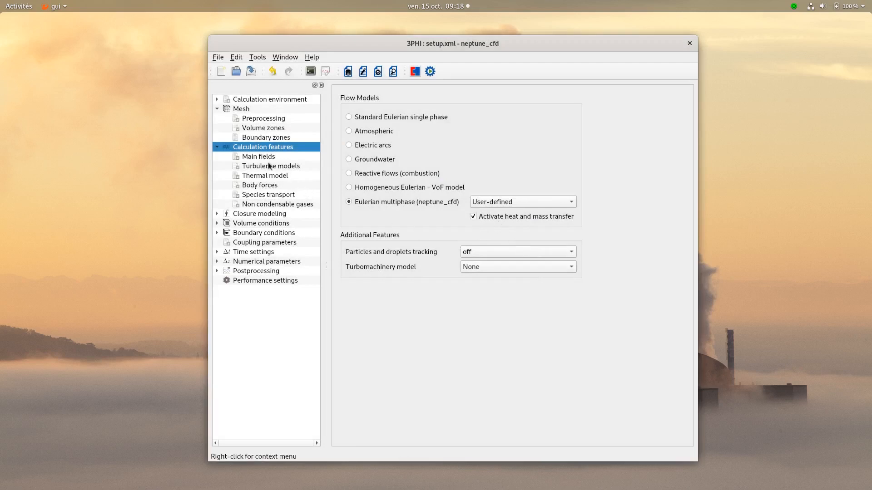
- Rename the liquid main field as Water and the gas main field as Steam
click(255, 158)
double_click(404, 133)
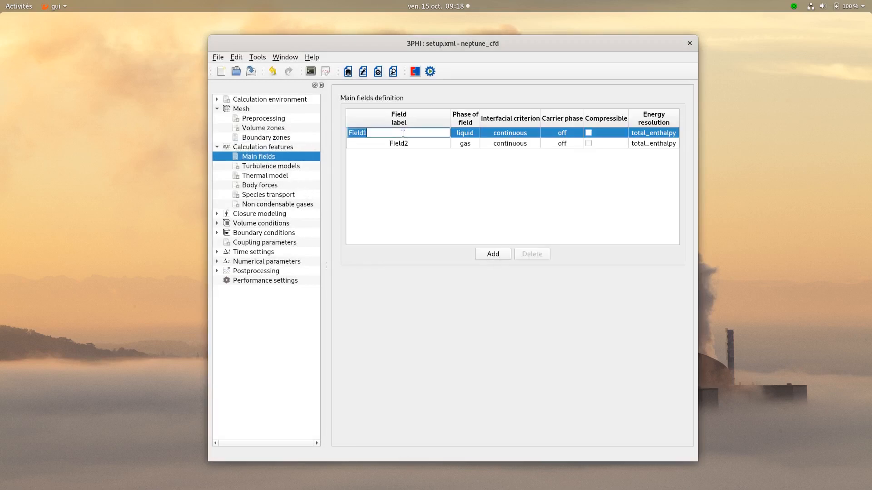
text(Water)
click(390, 146)
double_click(389, 143)
text(Steam)
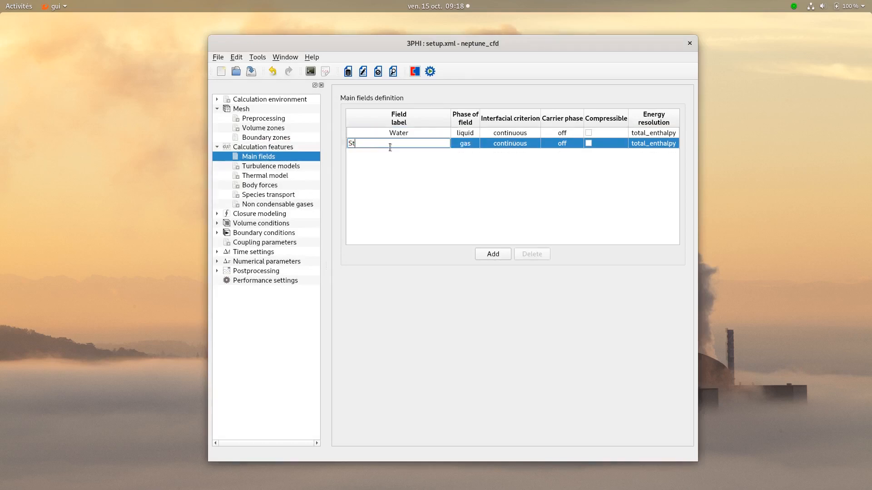
- Add a third main field named Air and set its phase to gas
click(485, 254)
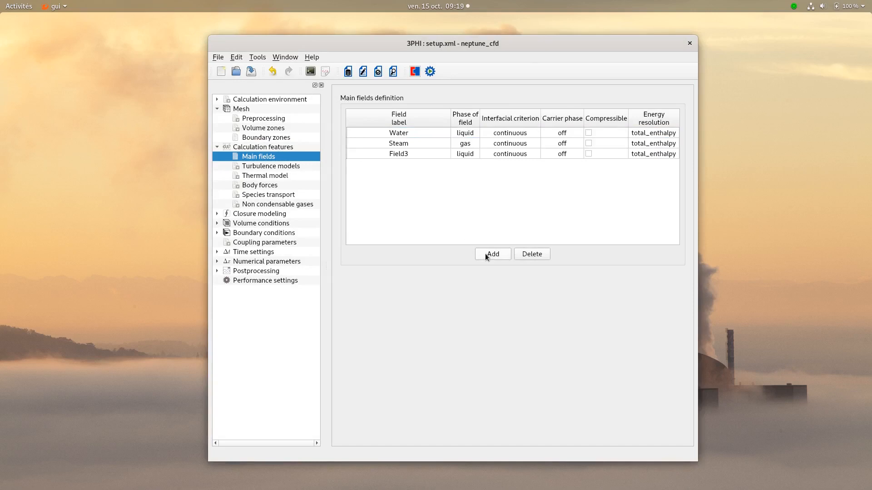
double_click(420, 152)
text(Air)
double_click(469, 154)
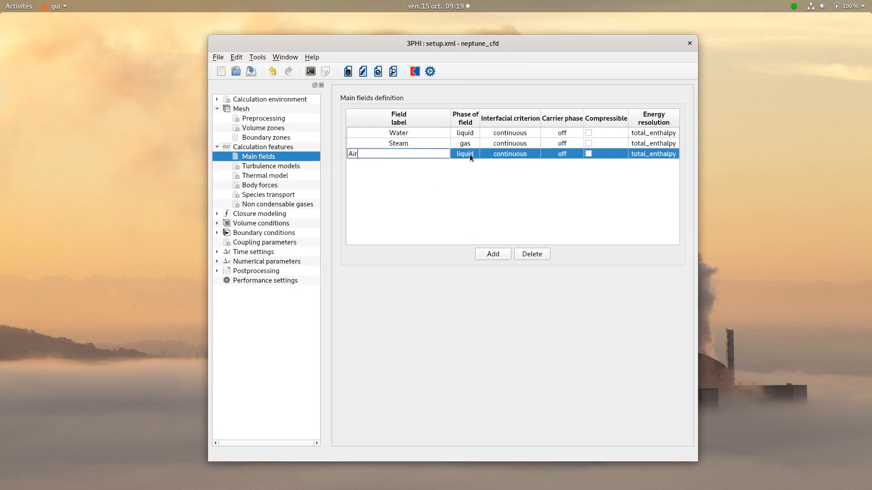
click(547, 164)
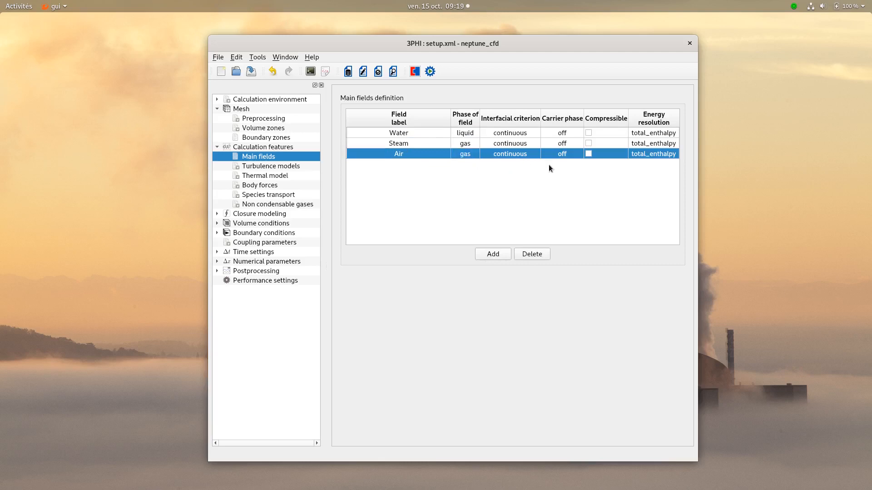
- Set the interfacial criterion of the Steam and Air fields to dispersed
double_click(520, 141)
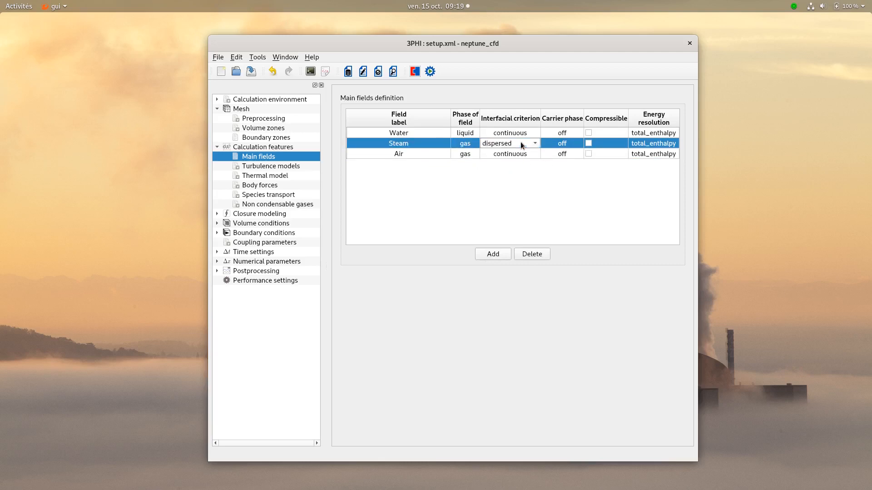
click(515, 152)
double_click(515, 154)
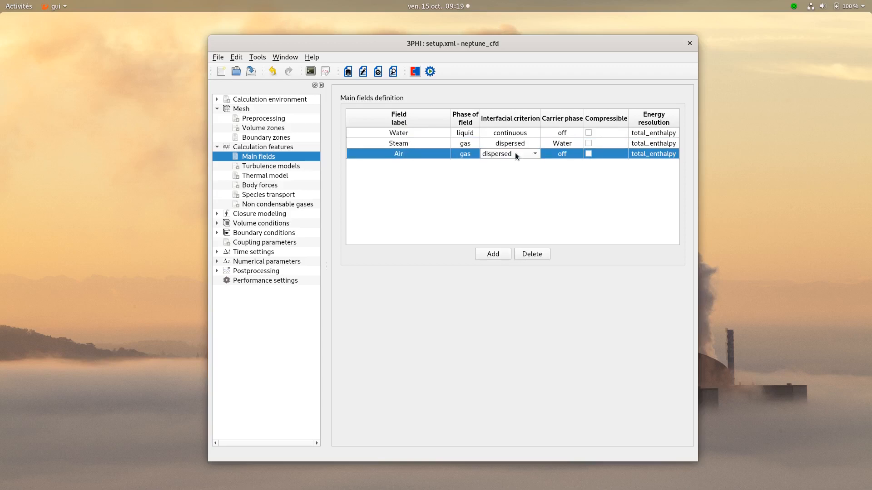
click(454, 177)
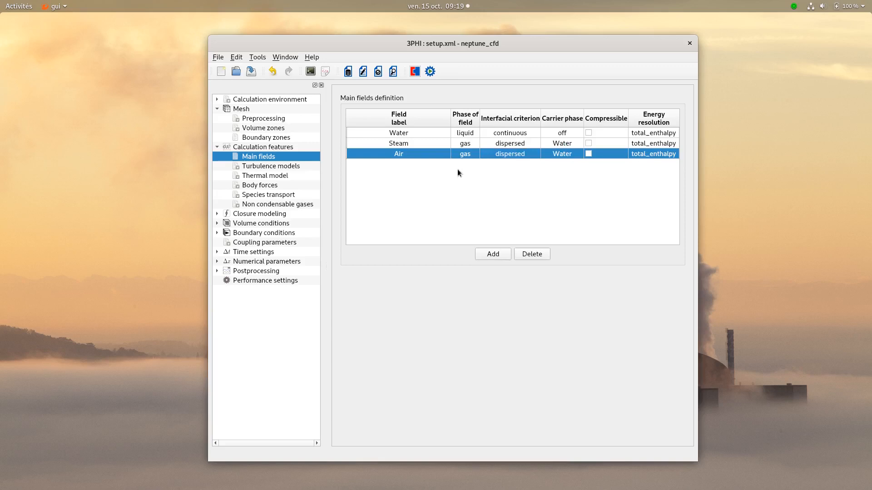
- Set the turbulence reverse coupling of Steam and Air to large inclusions, and save the setup
click(274, 167)
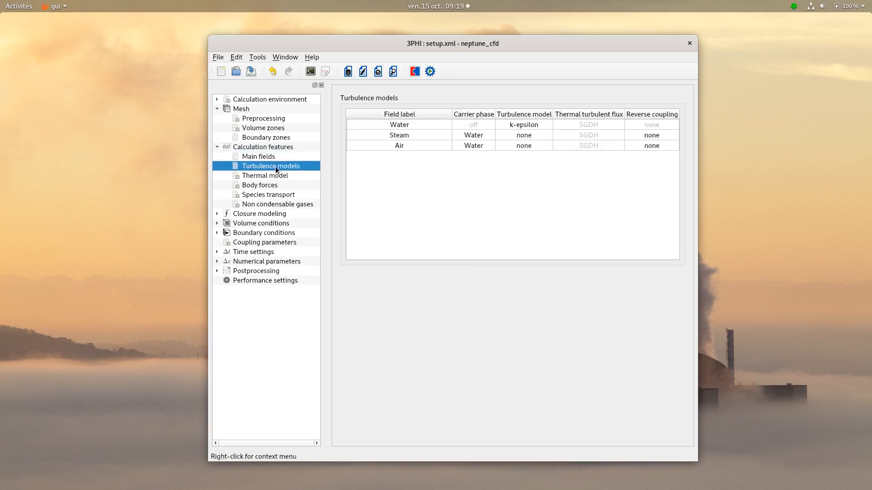
click(634, 135)
double_click(634, 135)
double_click(640, 147)
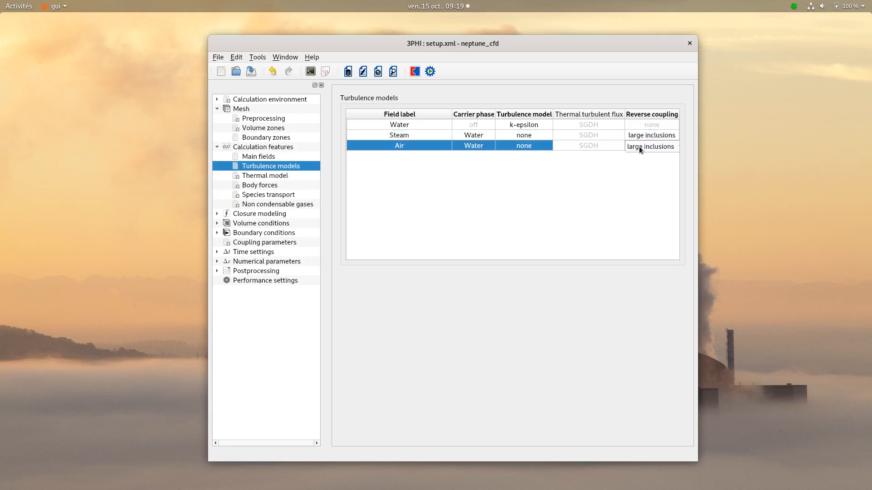
click(627, 172)
click(249, 75)
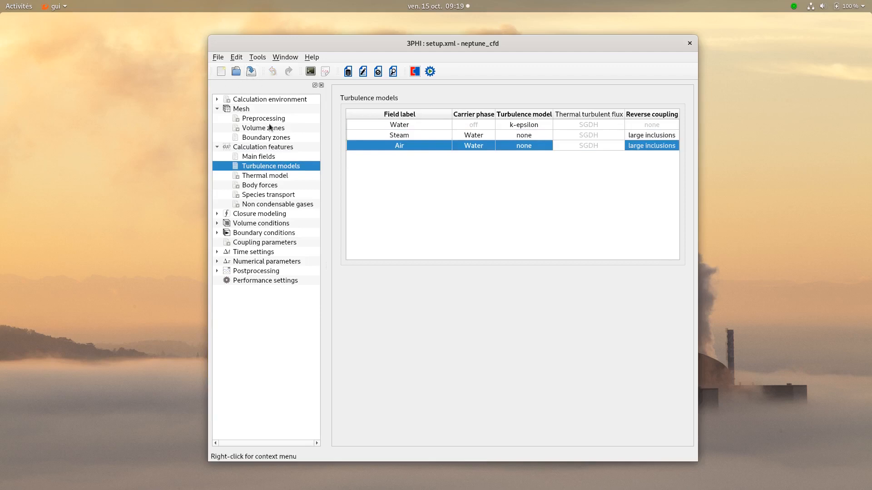
- In closure modeling, set the Water/Steam turbulent dispersion to GTD model and adjust the wall forces model of that interaction
click(261, 174)
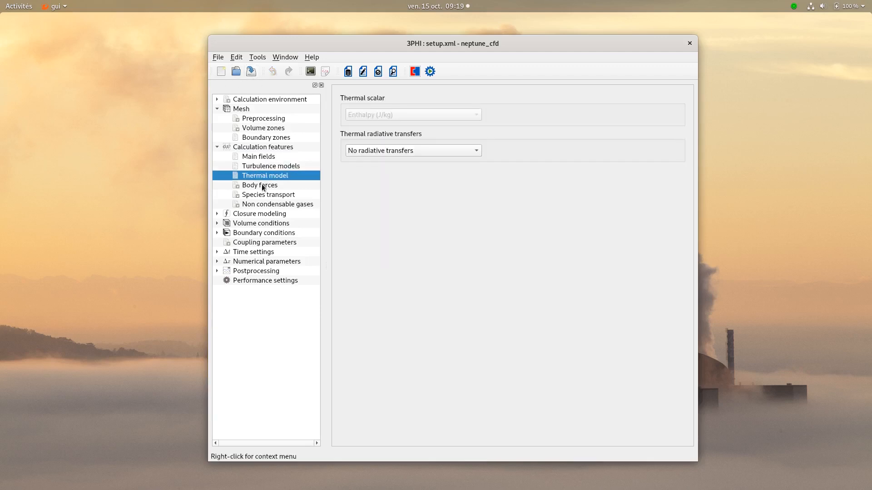
click(262, 185)
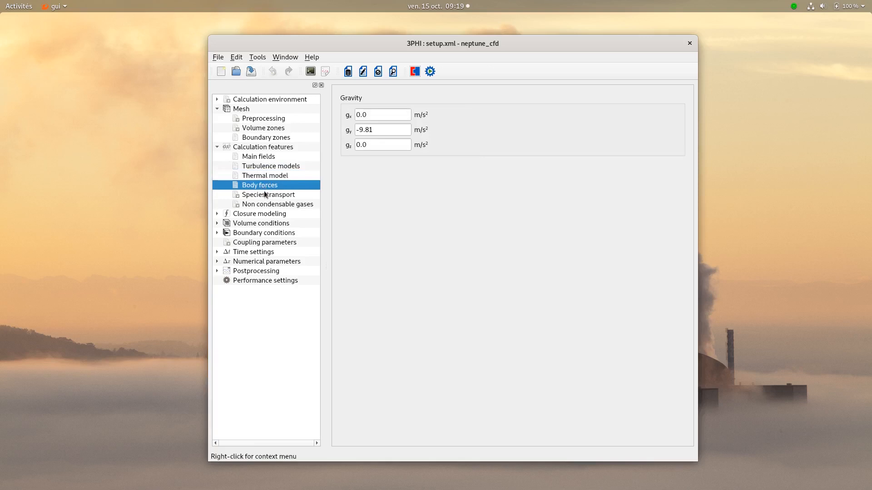
click(256, 213)
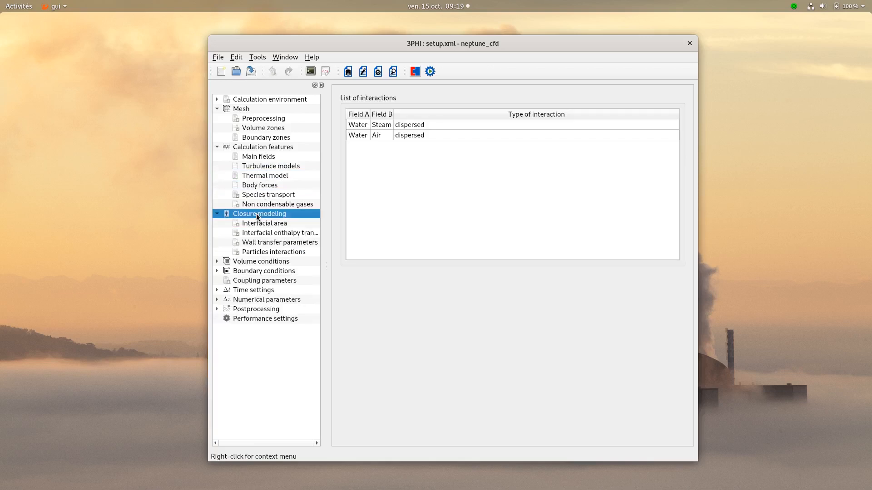
click(432, 126)
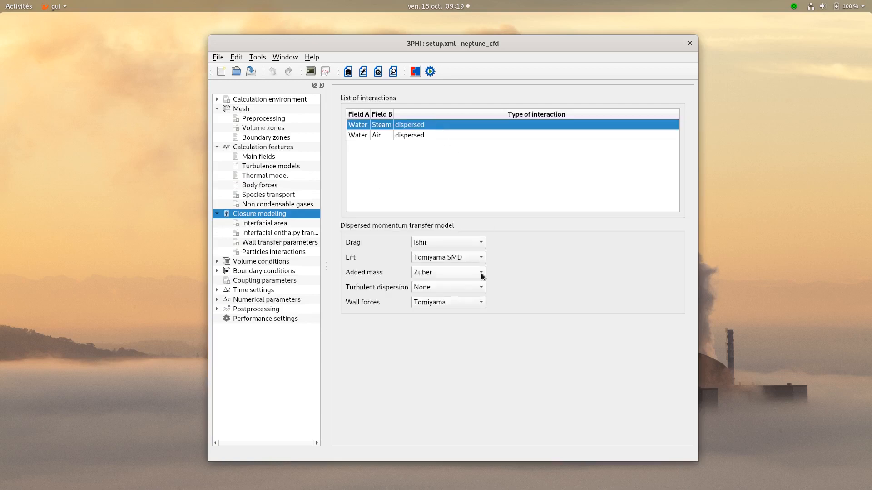
click(470, 288)
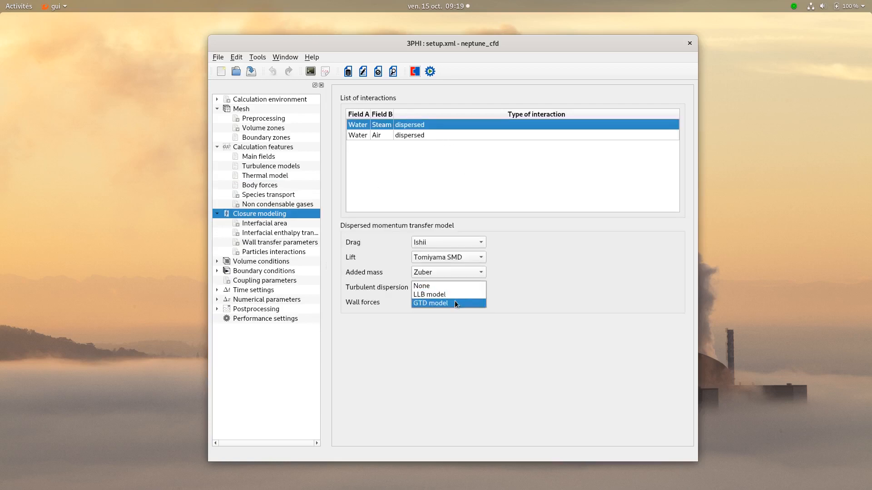
click(456, 304)
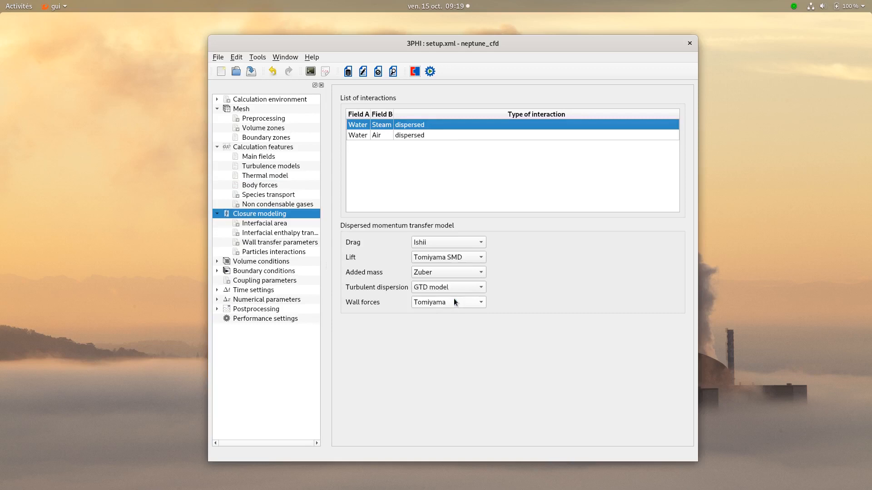
click(445, 301)
click(434, 285)
- Set the turbulent dispersion of the Water/Air interaction to GTD model
click(427, 137)
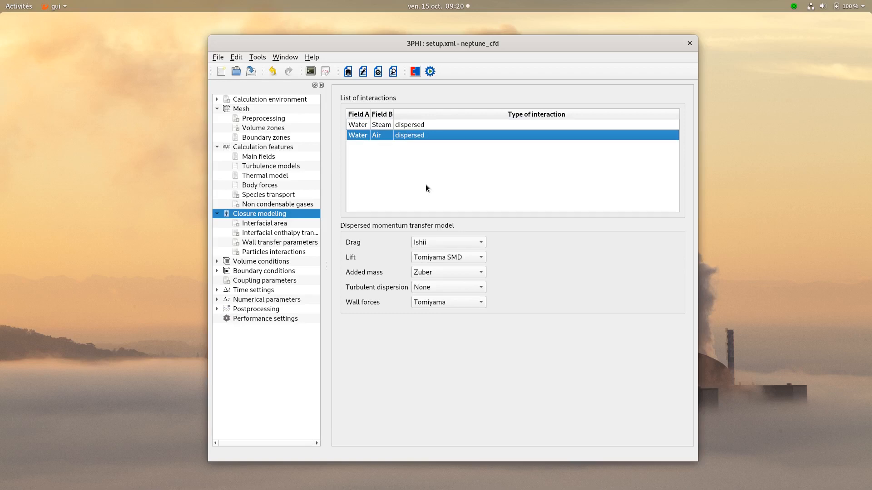
click(438, 287)
click(438, 302)
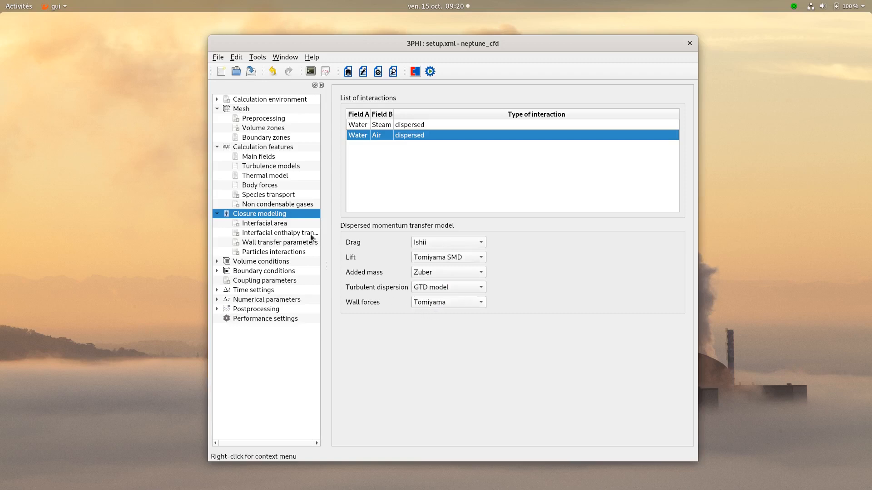
- Set the default diameter of Steam to 1e-06 m in the interfacial area settings
click(276, 223)
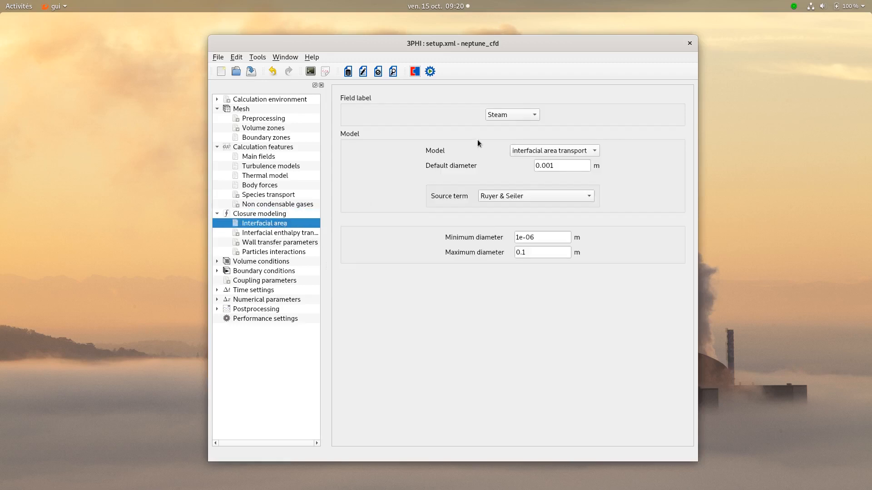
drag(560, 166, 517, 165)
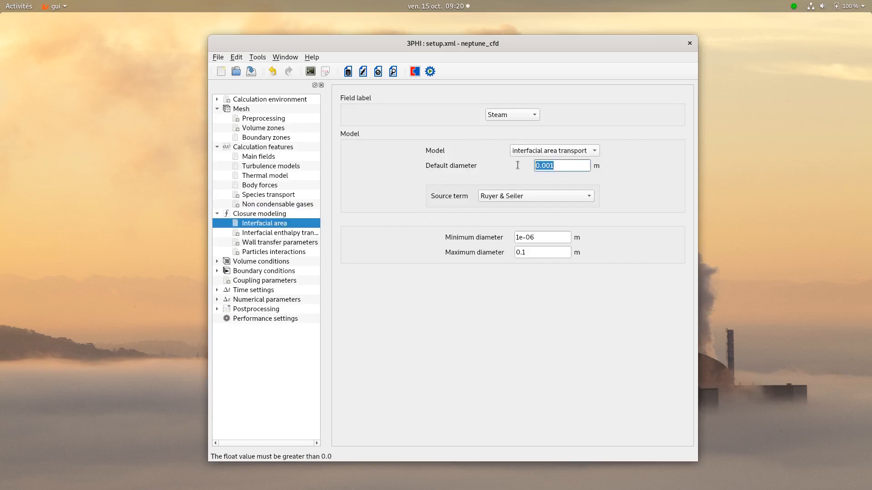
text(1e-06)
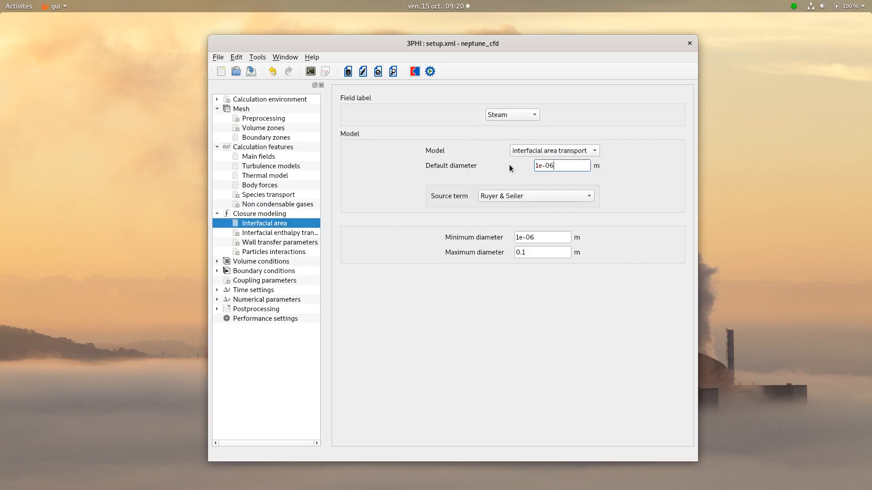
- For the Air field, set the default diameter to 0.003 m and the interfacial area model to constant
click(515, 115)
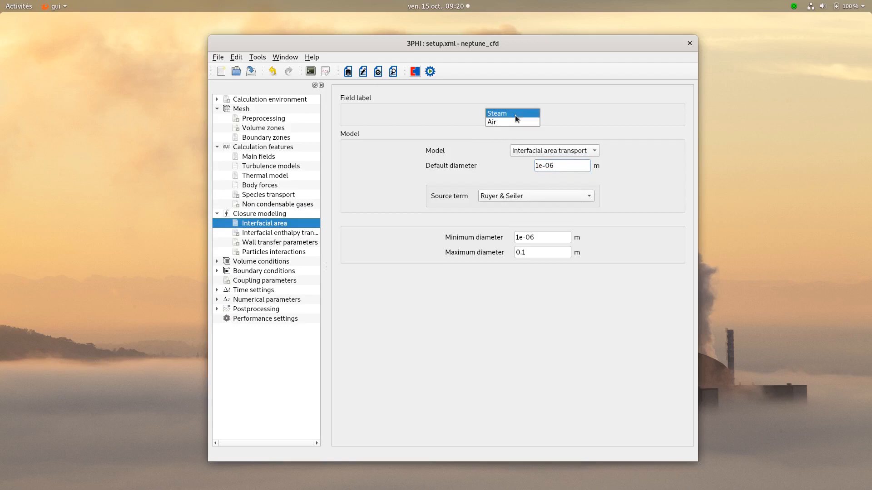
click(514, 120)
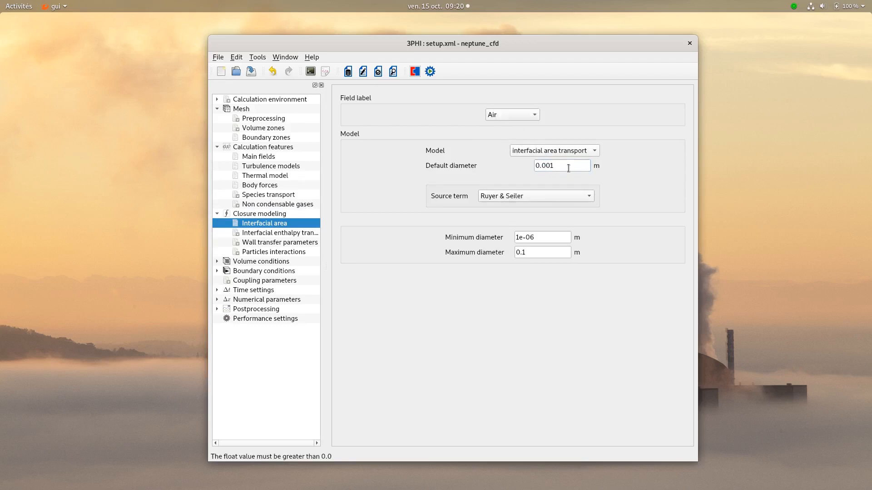
drag(568, 168, 527, 161)
text(0.003)
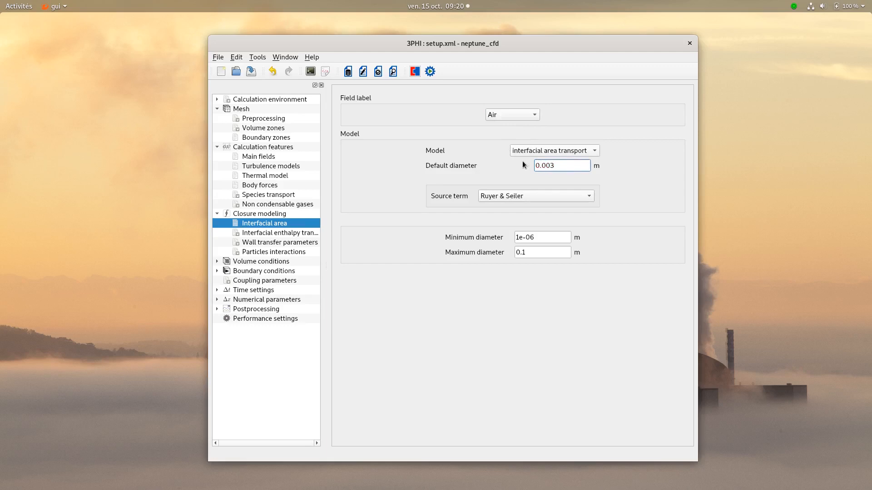
click(524, 150)
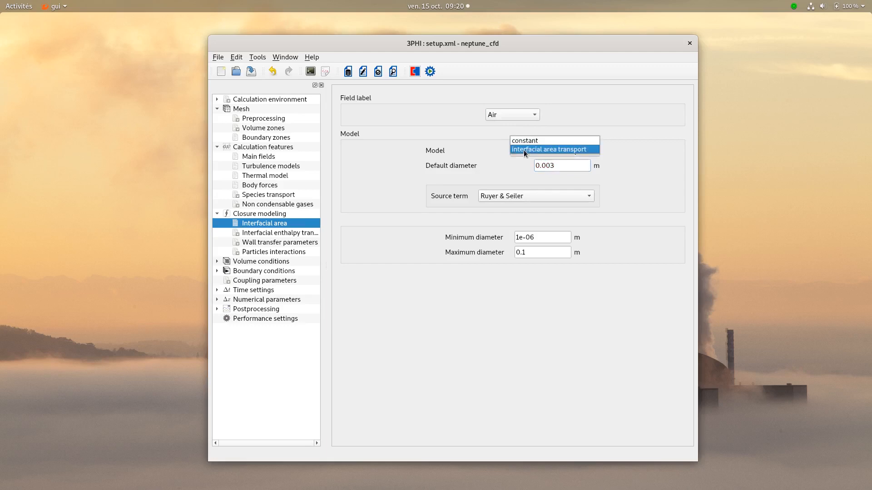
click(533, 135)
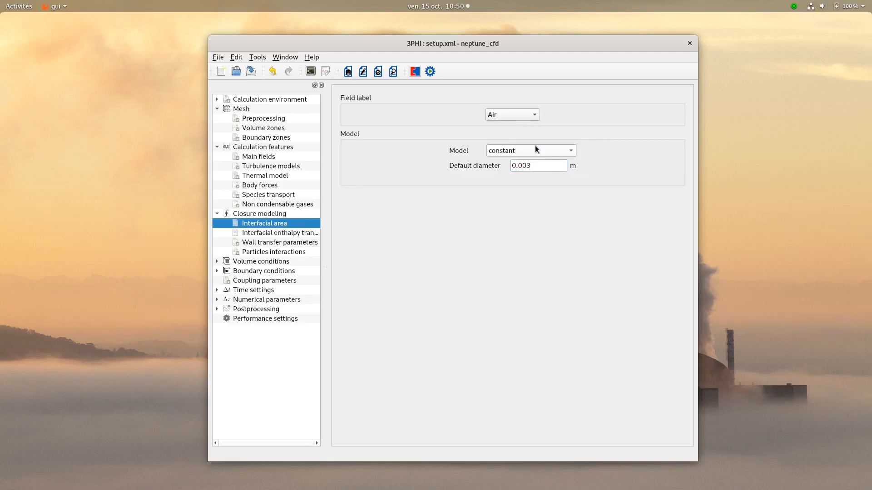
- In the closure modeling wall transfer parameters, evaluate the fluid properties at Y+ = 250.0
click(258, 232)
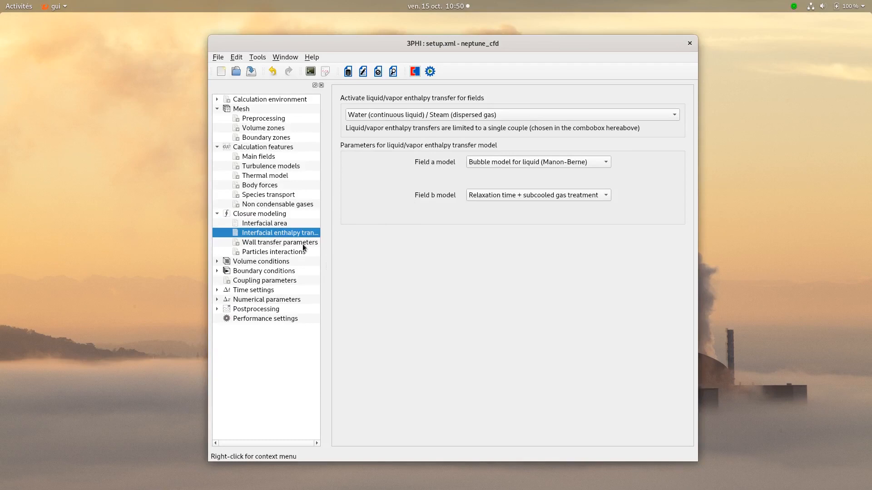
click(290, 241)
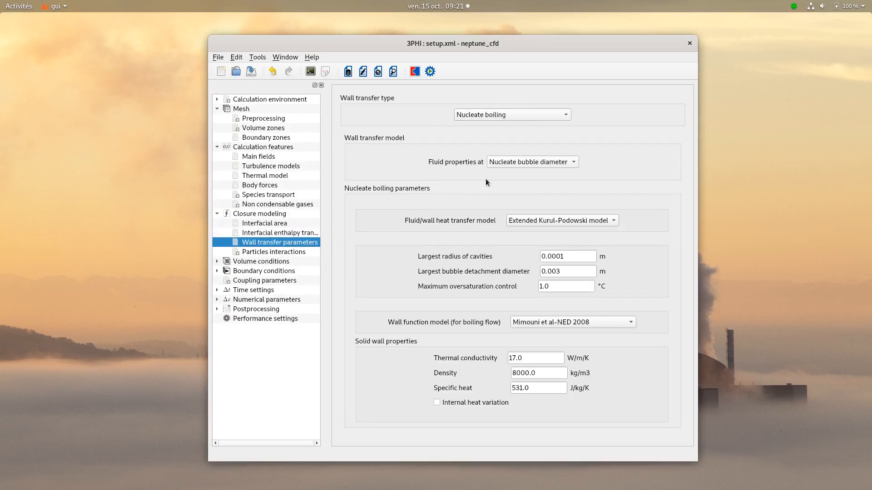
click(515, 161)
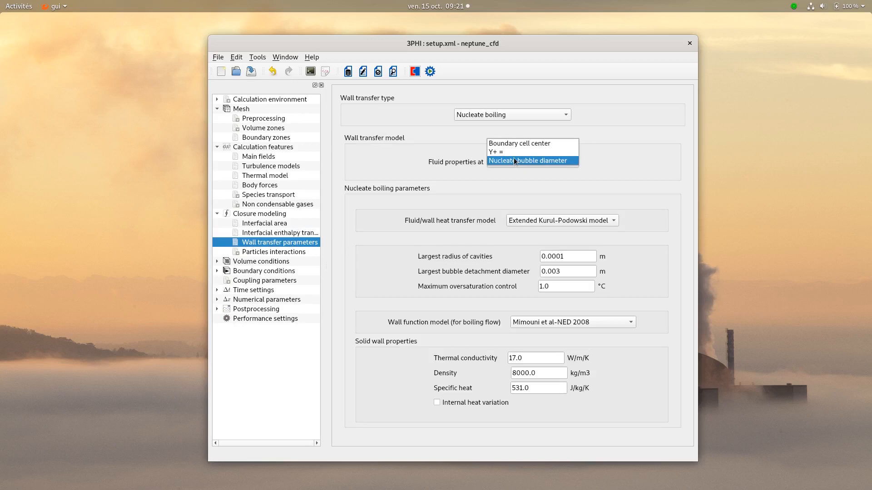
click(514, 154)
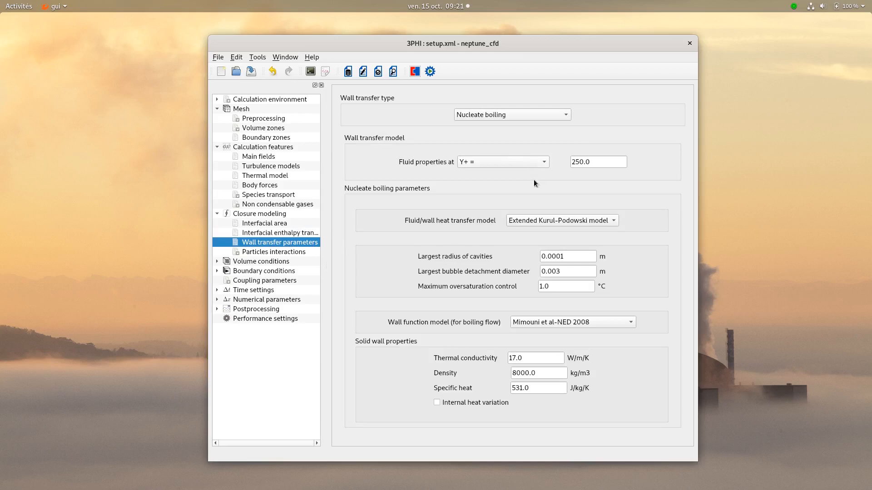
click(278, 253)
- In the physical properties of the all_cells volume zone, set the Air field's material to user material
click(241, 262)
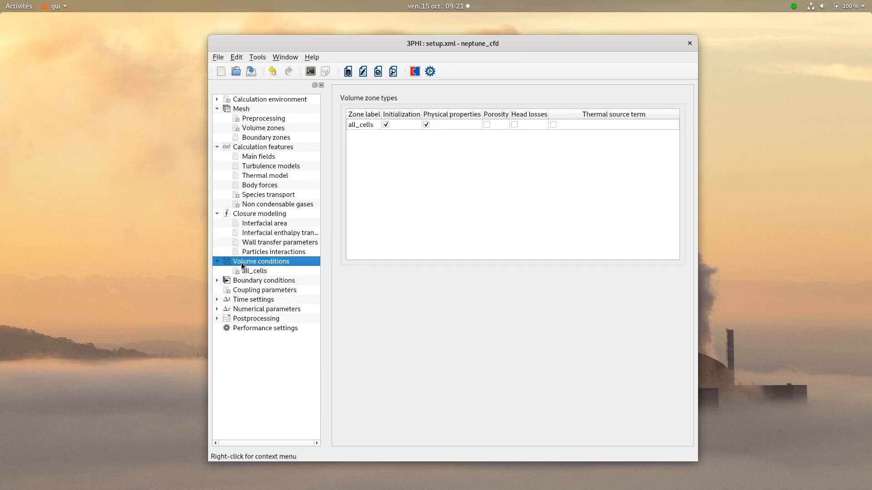
click(257, 271)
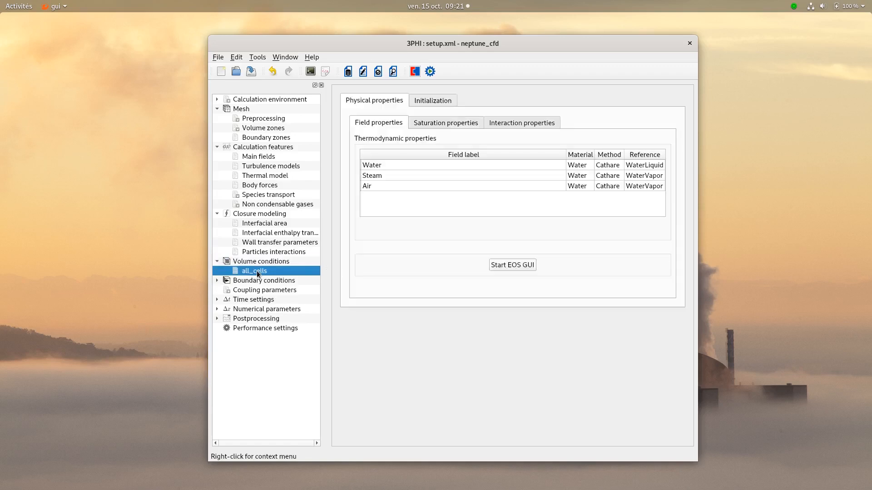
click(395, 186)
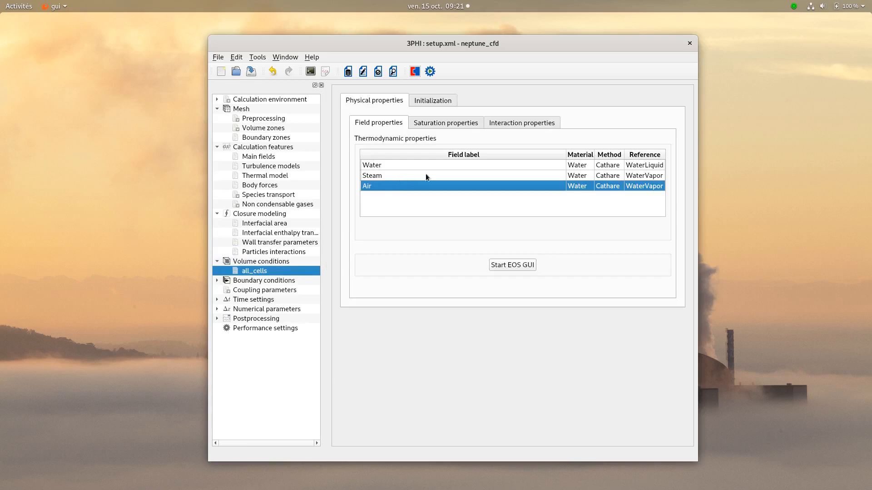
double_click(583, 187)
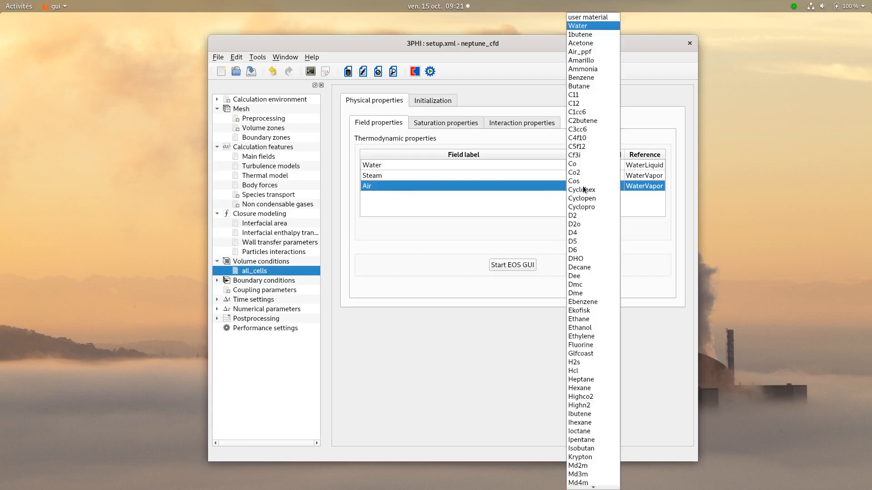
click(590, 19)
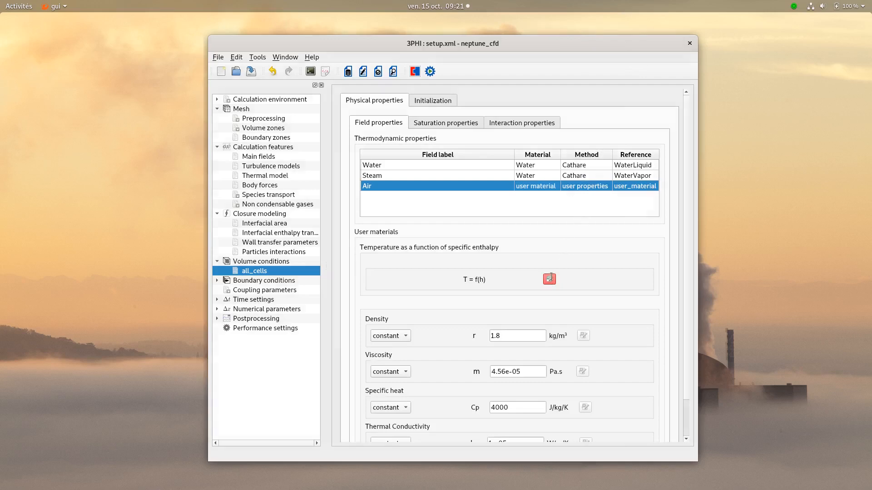
- Define Air's temperature law as a function of enthalpy with Cp = 1000.0; and temp_Air = enthalpy_Air/Cp;
click(549, 279)
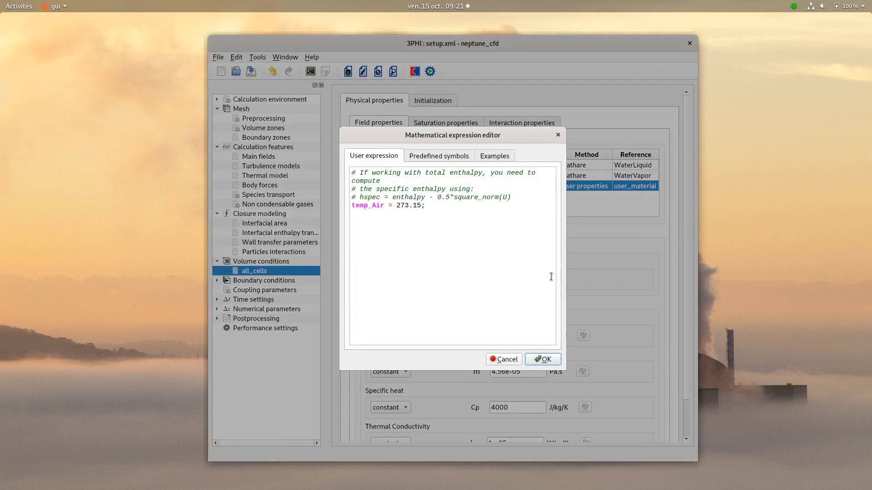
click(352, 205)
key(Return)
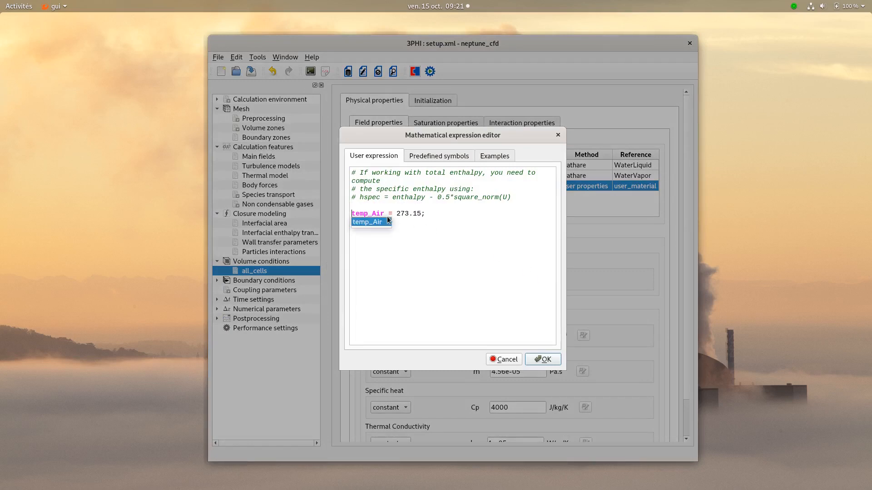
click(359, 205)
text(C)
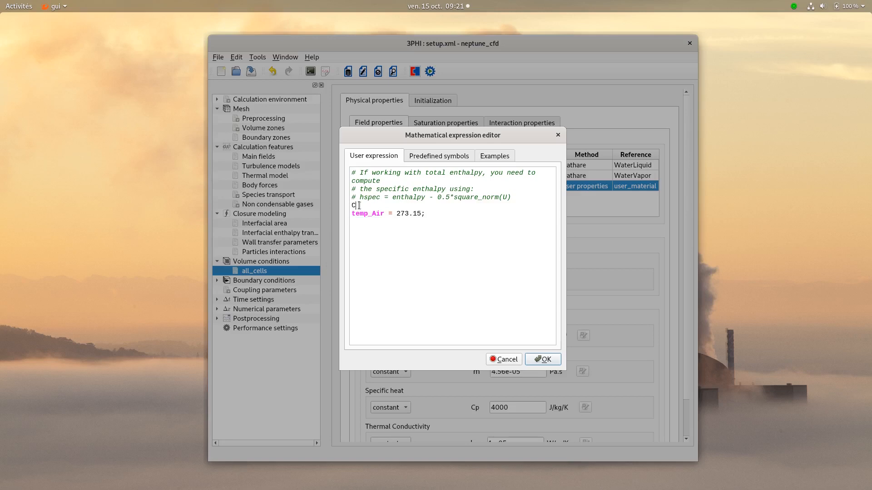
text(p = 1000.0;)
double_click(405, 213)
key(BackSpace)
text(enthalpy_Air/Cp)
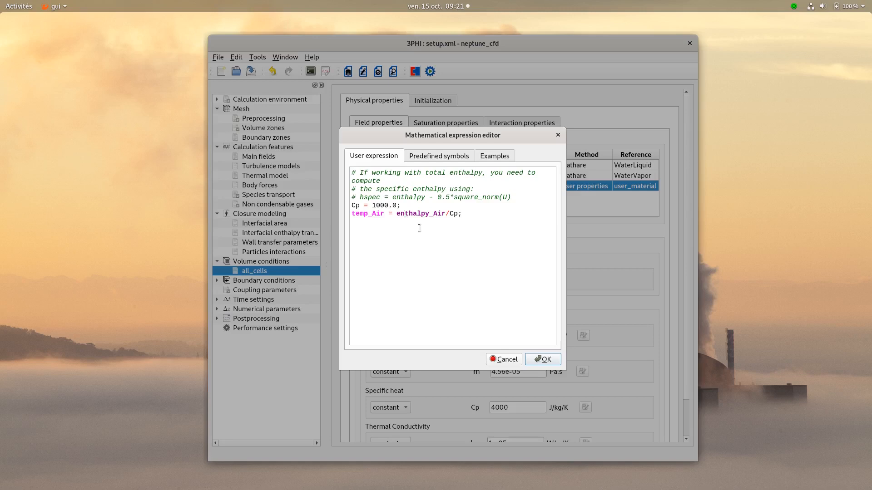
click(537, 360)
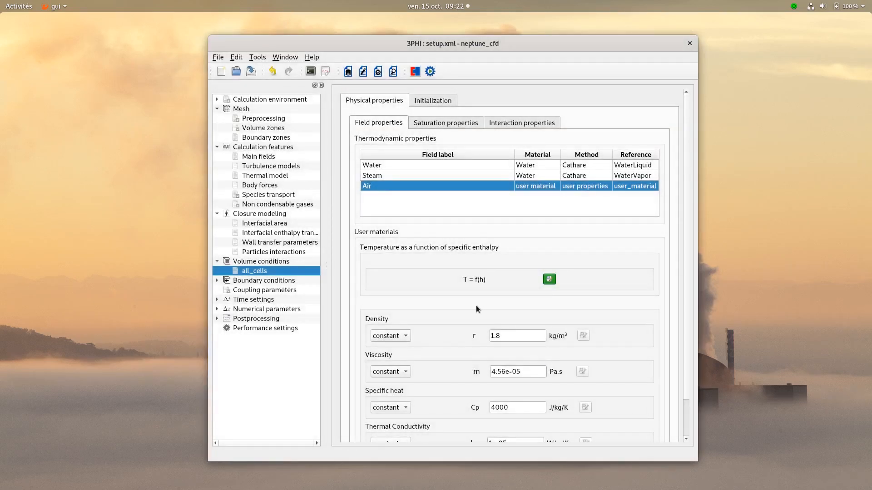
- Switch Air's density to a user law with gamma = 1.4; and rho = gamma/(gamma-1)*pressure/enthalpy_Air;
click(375, 336)
click(375, 342)
click(583, 336)
text(g)
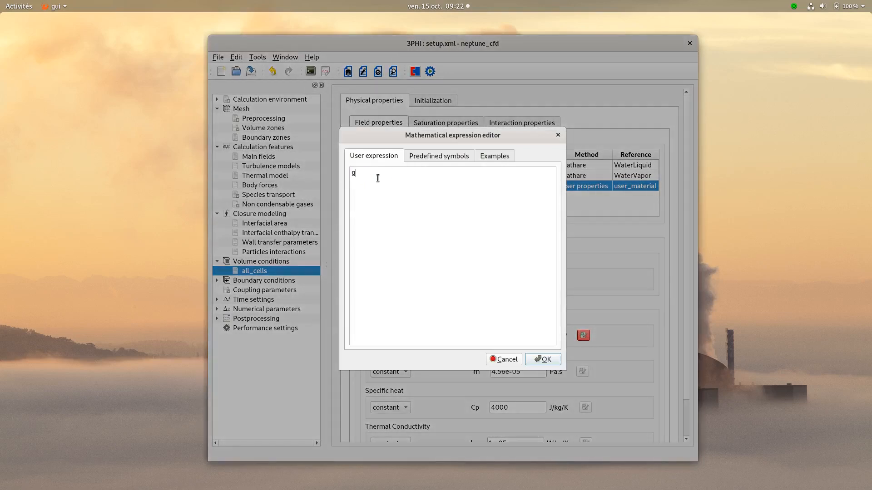
text(amma = 1.4;)
key(Return)
text(rho = gamma/(gamma-1)*pressure/enthalpy_Air)
key(Return)
text(;)
click(540, 360)
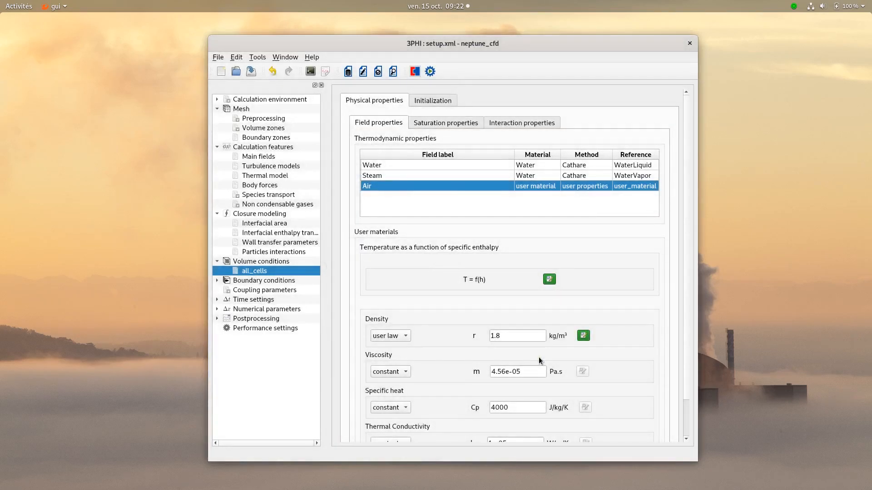
- Set Air's constant viscosity to 0.02 Pa.s and its specific heat to 1000.0 J/kg/K
drag(527, 372, 470, 366)
text(0.02)
key(Tab)
text(10000)
key(BackSpace)
text(.0)
scroll(500, 361, down, 2)
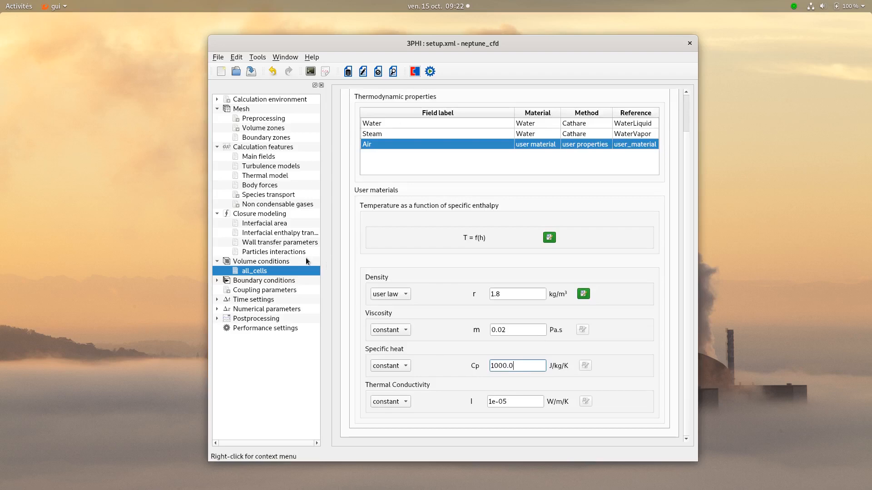
scroll(417, 245, up, 2)
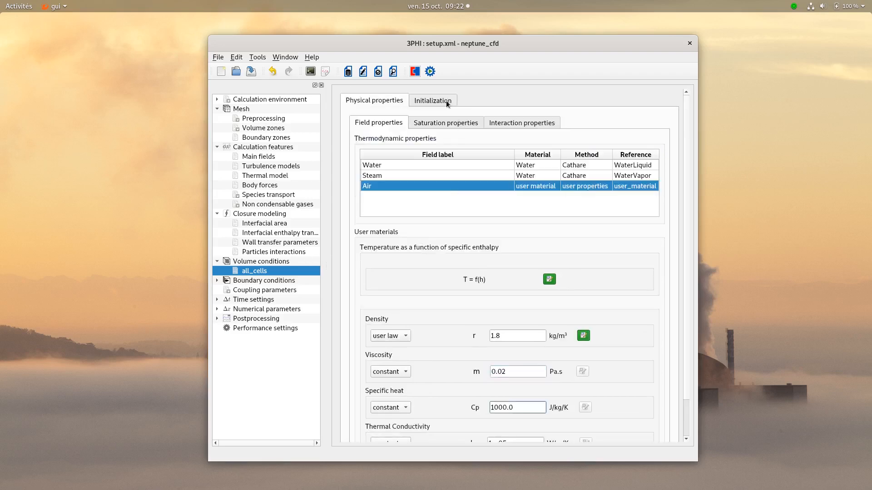
- In the all_cells initialization, check the pressure expression and Steam's thermal initialization option
click(439, 100)
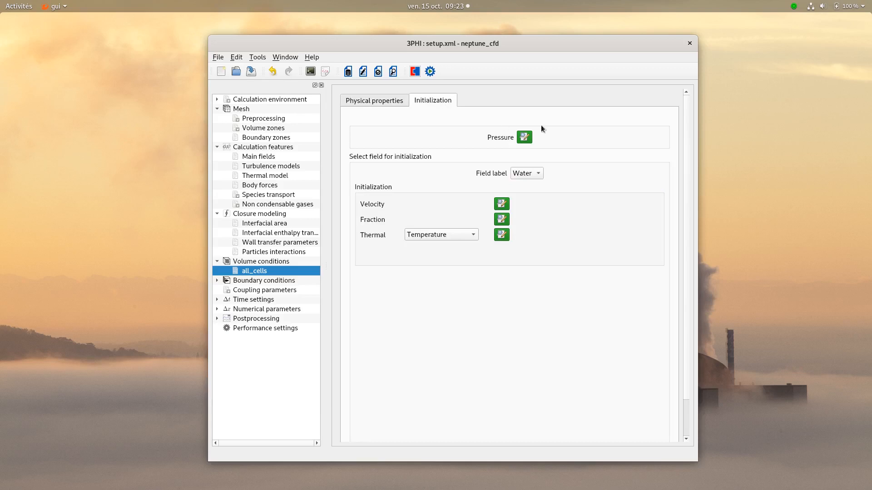
click(524, 137)
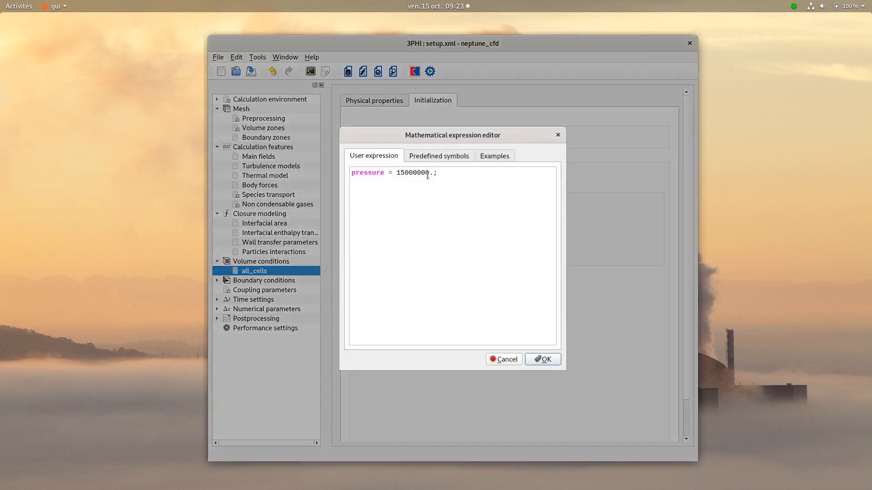
click(545, 360)
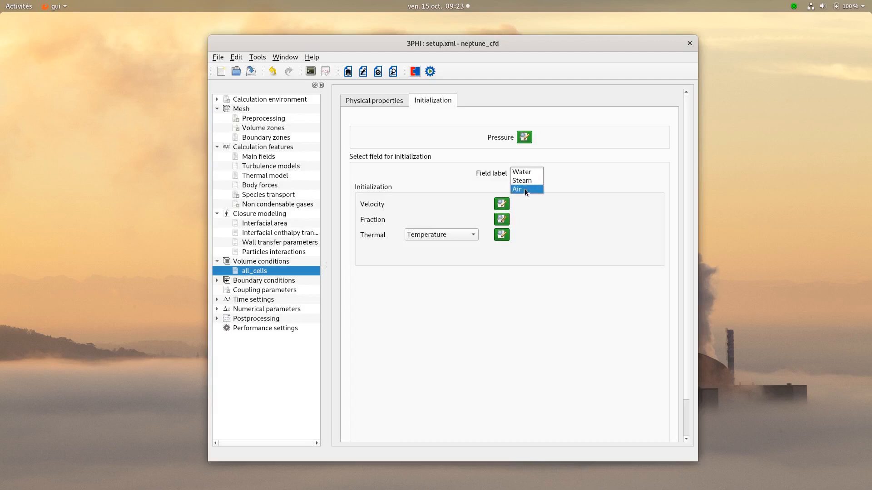
click(522, 181)
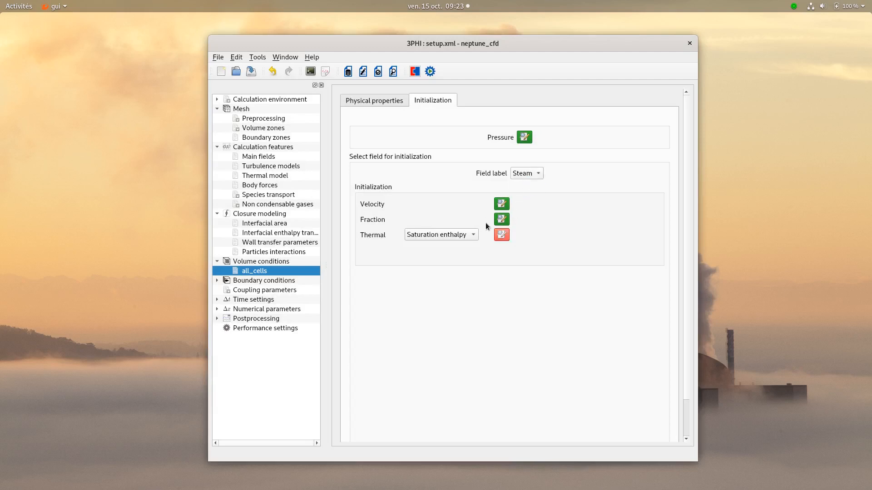
click(468, 235)
click(468, 236)
- Initialize the Air field with zero velocity components u, v, w and a volume fraction vol_f of 0
click(524, 177)
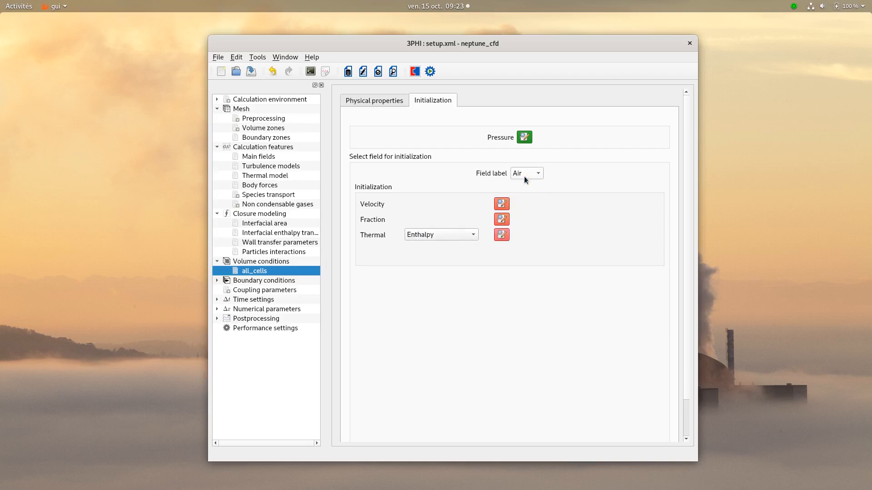
click(501, 203)
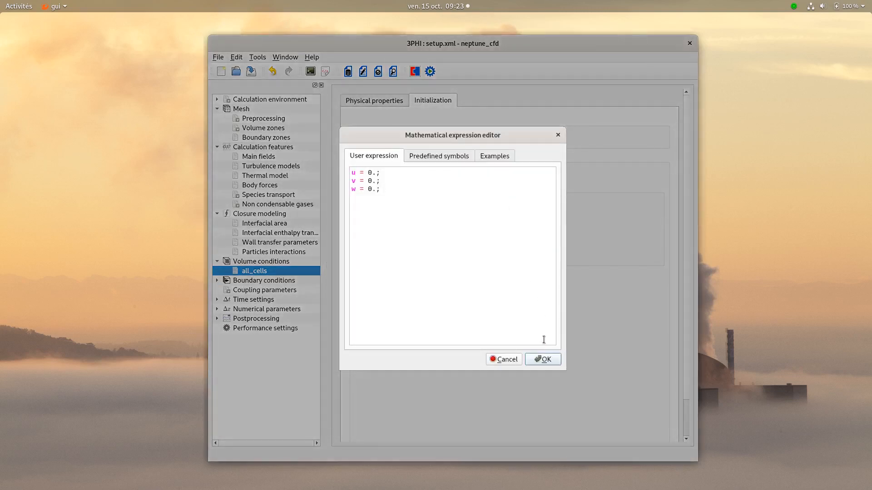
click(544, 359)
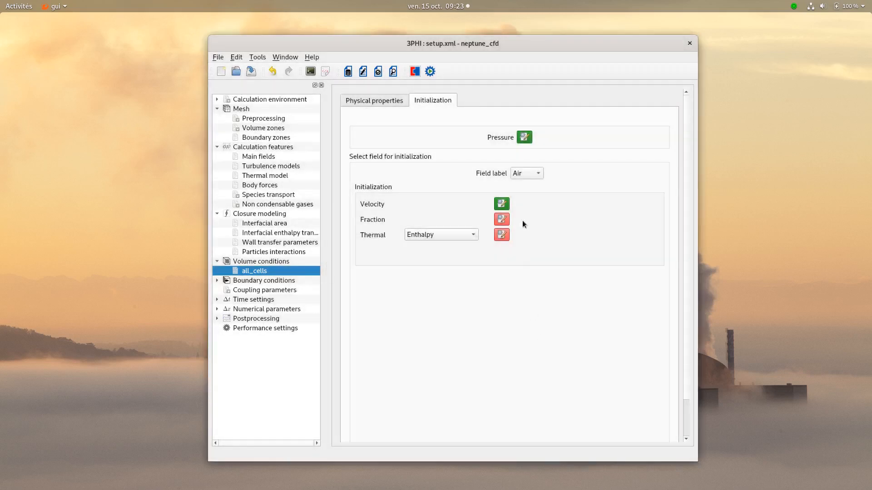
click(502, 220)
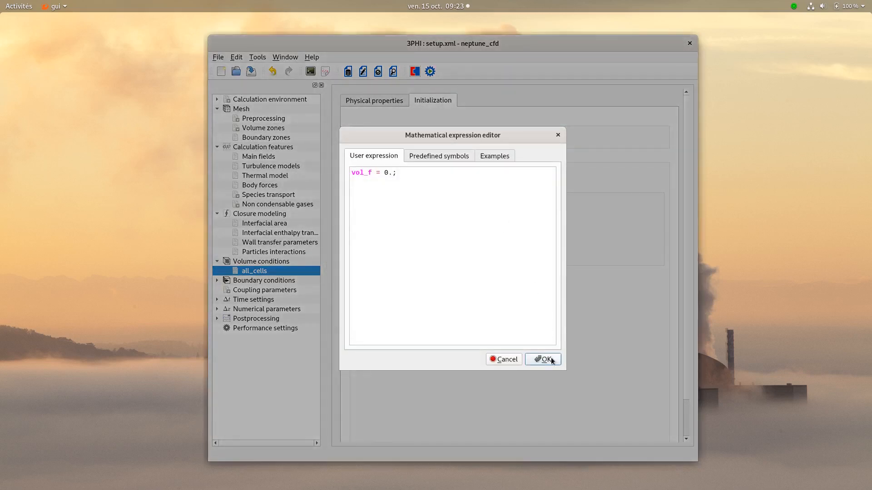
click(544, 359)
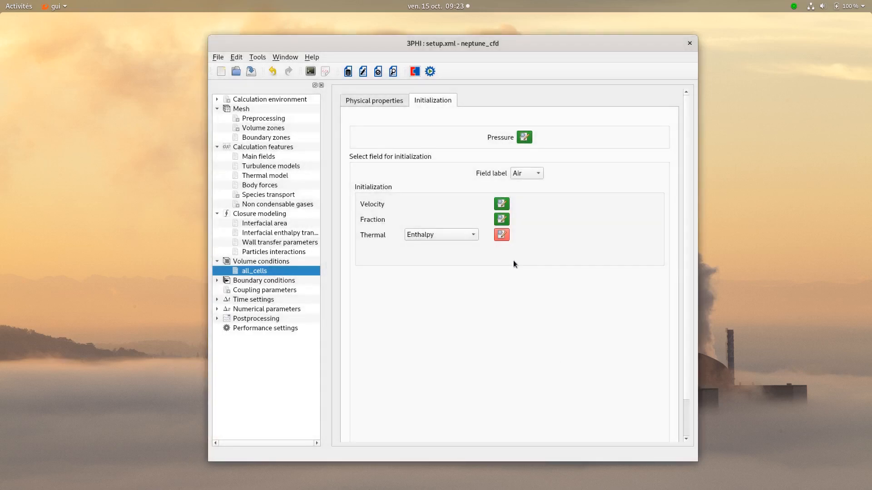
- Set the initial enthalpy expression of the Air field to 293000.0
click(508, 238)
double_click(407, 172)
text(29)
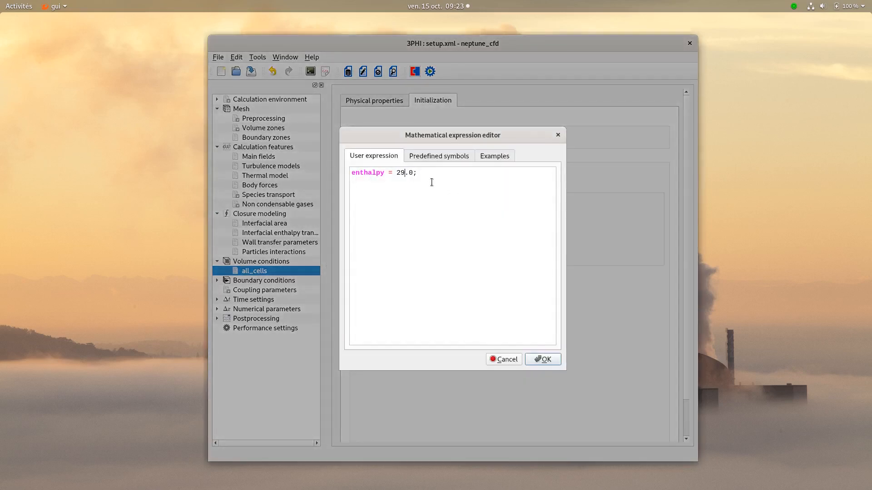
text(3000)
click(543, 359)
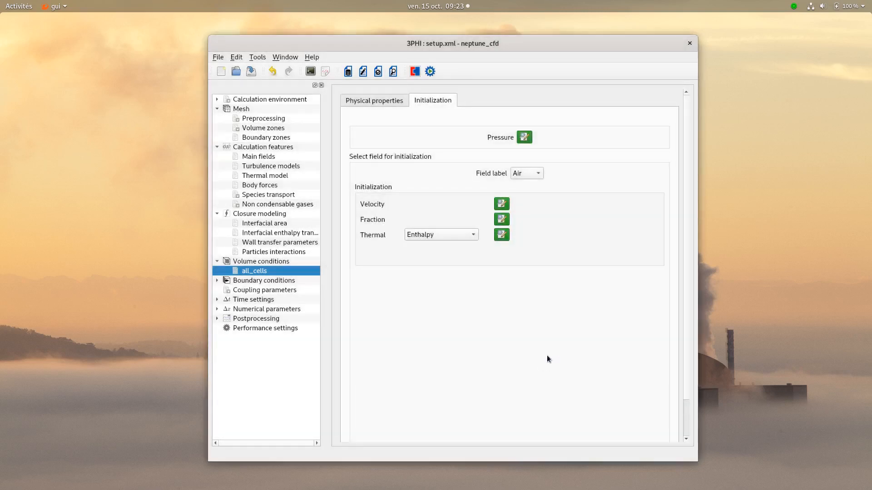
- At the Inlet boundary, set the Water fraction to 0.9 and its mass flow rate to 0.011 kg/s
click(258, 280)
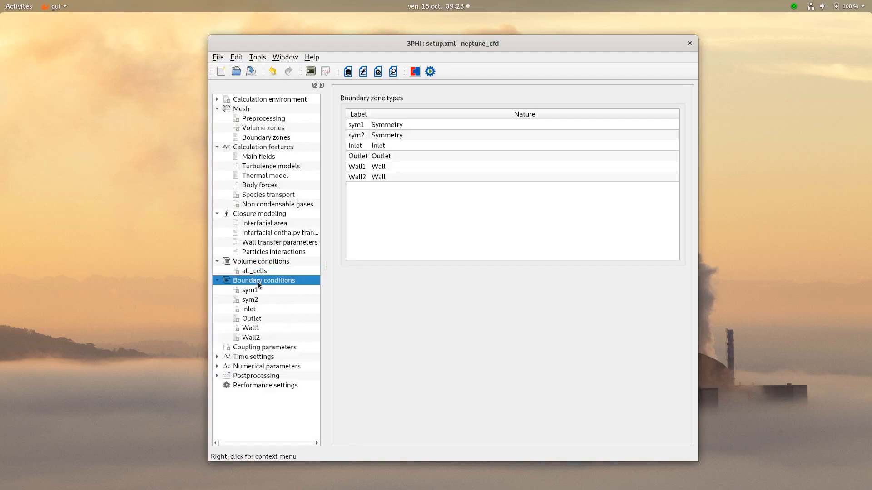
click(381, 146)
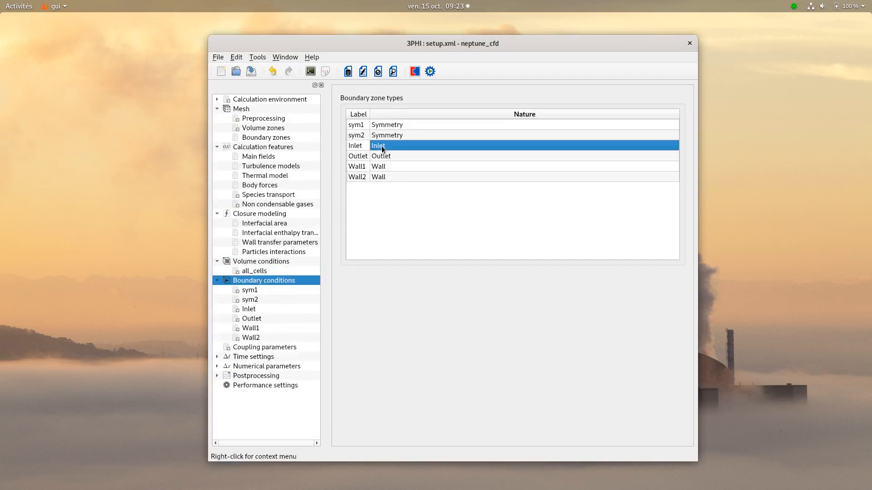
click(249, 310)
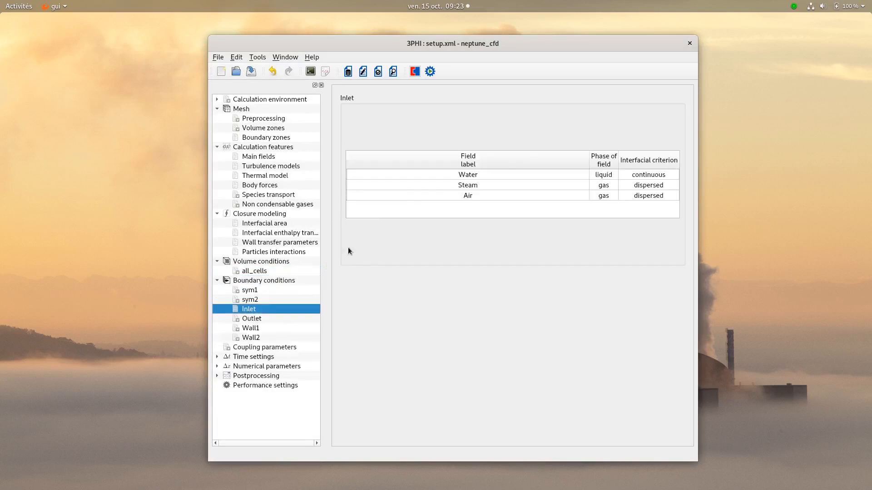
click(440, 175)
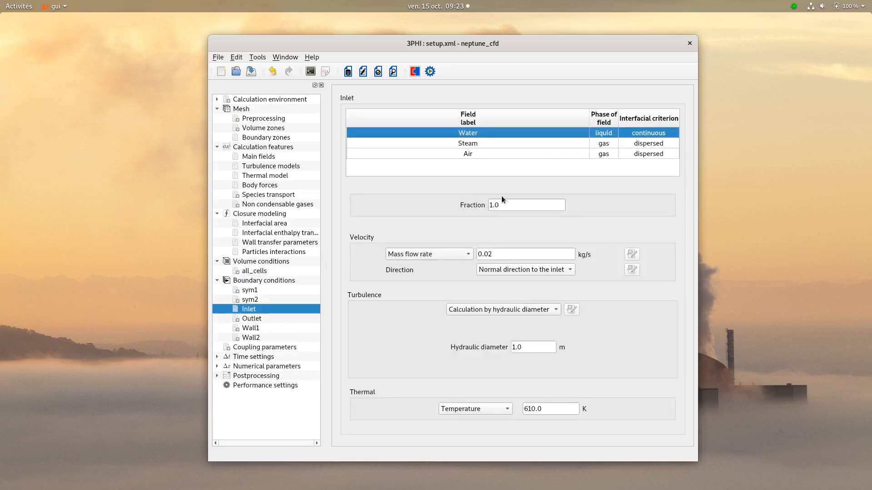
drag(511, 204, 483, 207)
drag(531, 255, 459, 255)
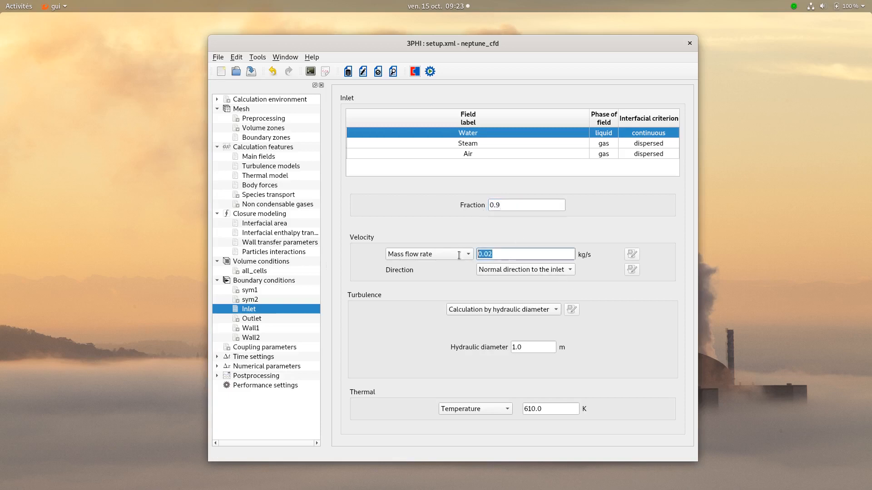
text(0.011)
click(533, 391)
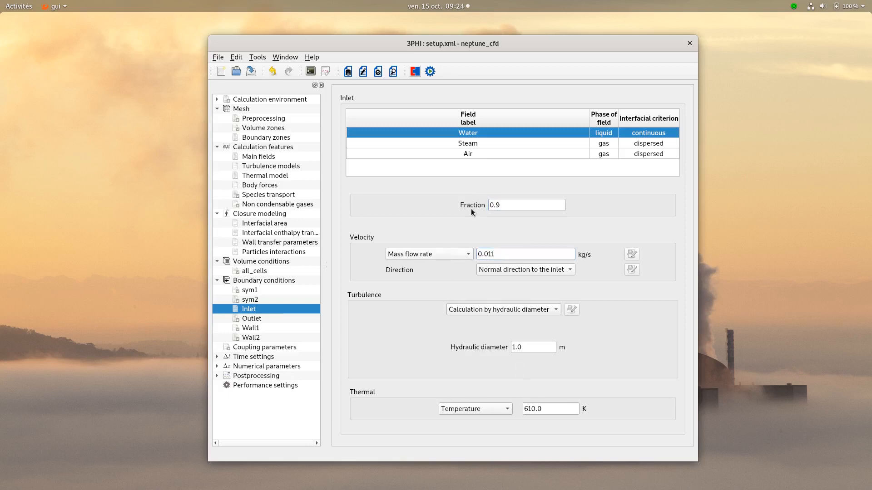
- At the Inlet boundary, set the Air field's fraction to 0.1, velocity norm to 5.0 m/s and imposed enthalpy to 293000.0 J/kg
click(466, 145)
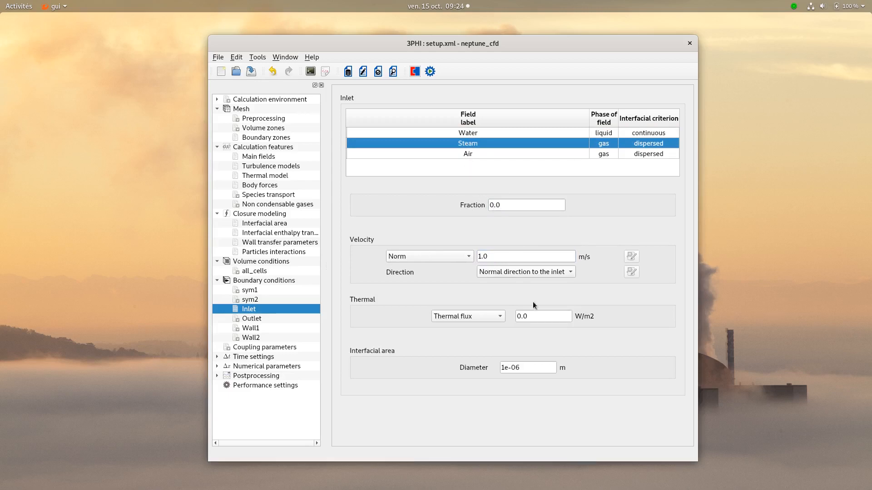
click(464, 154)
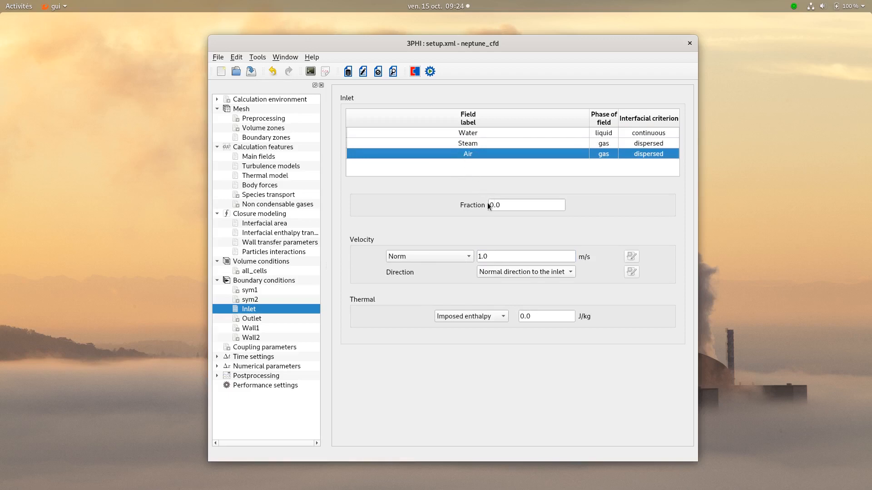
click(502, 207)
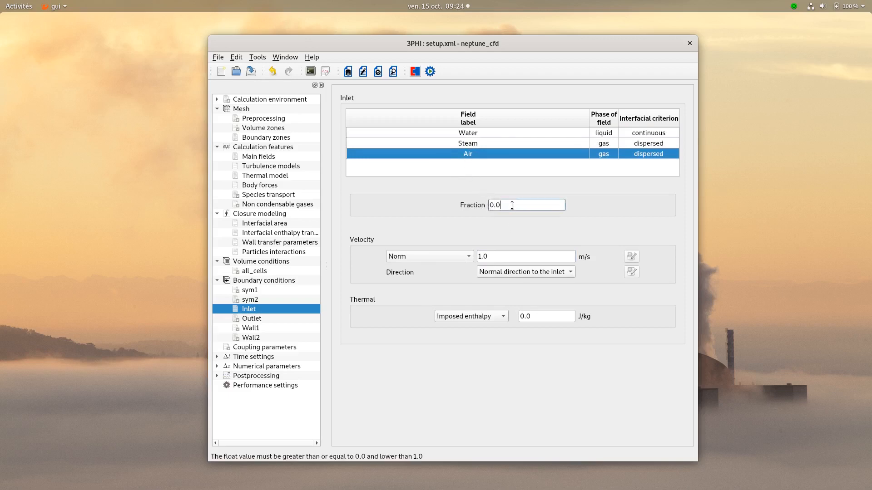
key(BackSpace)
text(1)
key(Tab)
text(5.0)
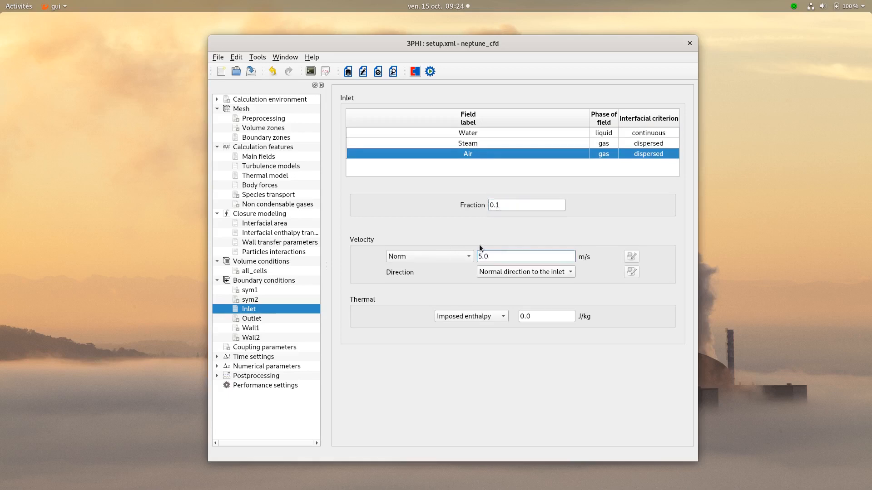
key(Tab)
text(29)
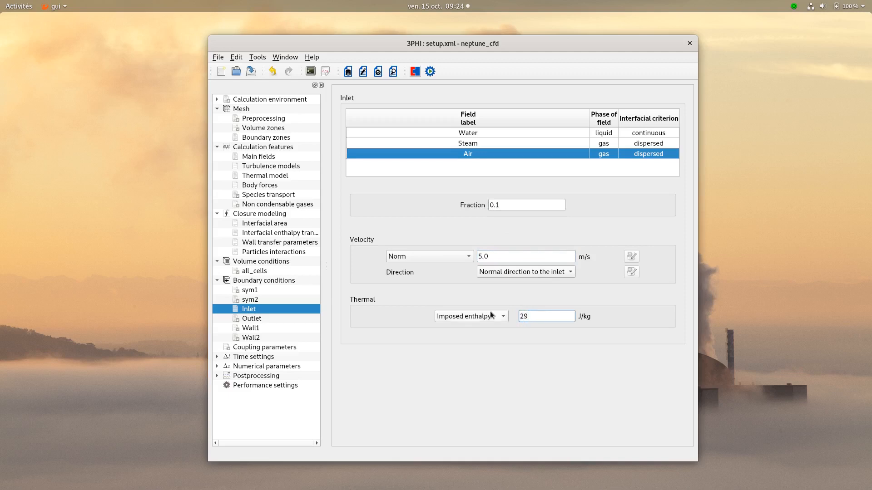
text(3000.0)
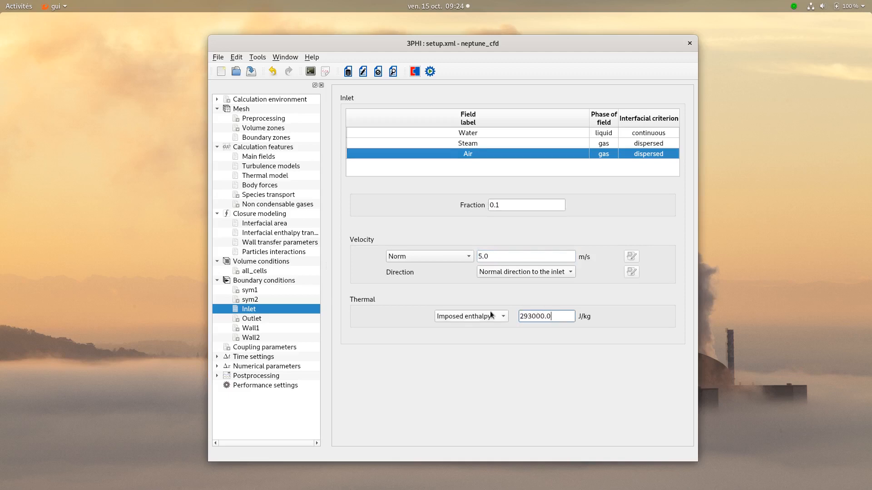
- Review the Outlet conditions of Water, Steam and Air, the Wall1 and Wall2 thermal fluxes, and the time settings
click(294, 319)
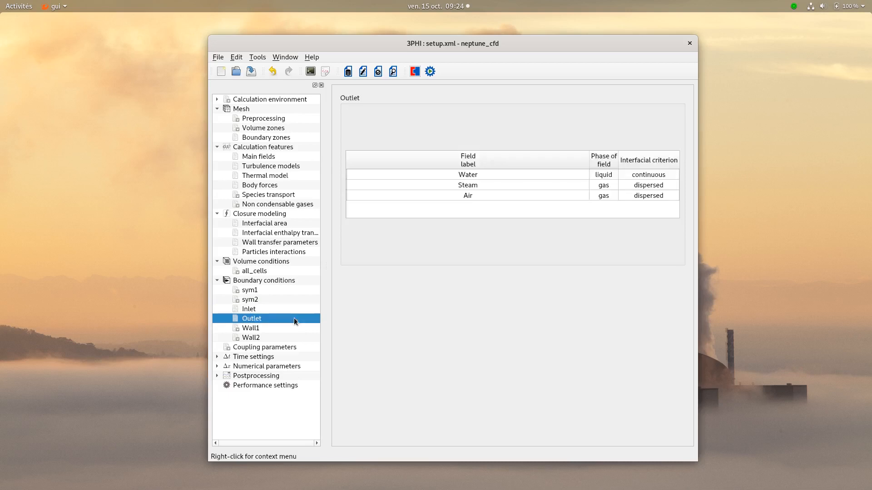
click(470, 175)
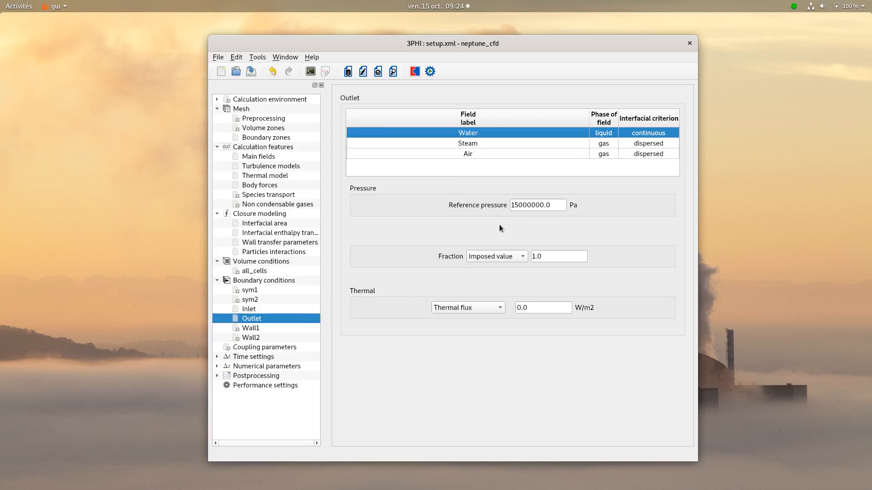
click(472, 145)
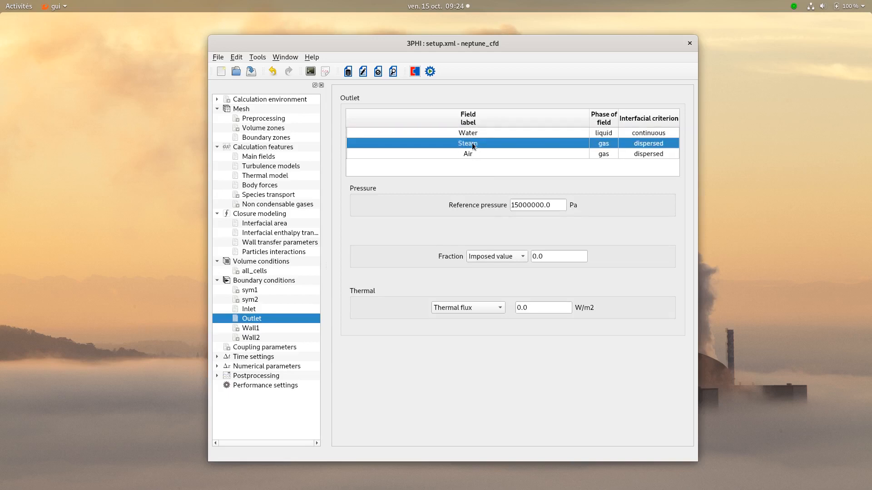
click(470, 152)
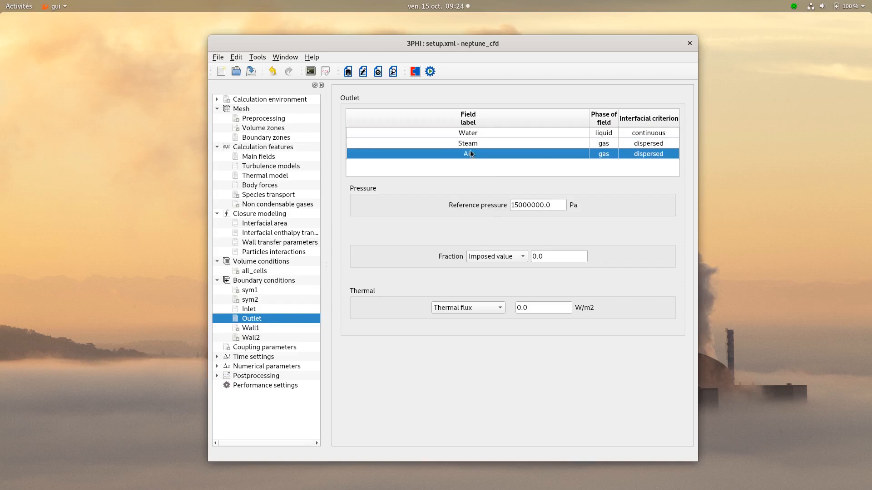
click(250, 328)
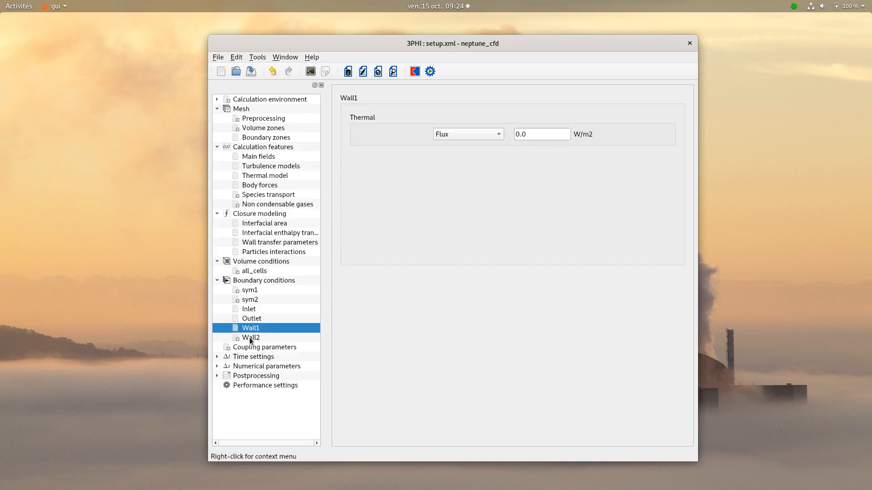
click(250, 337)
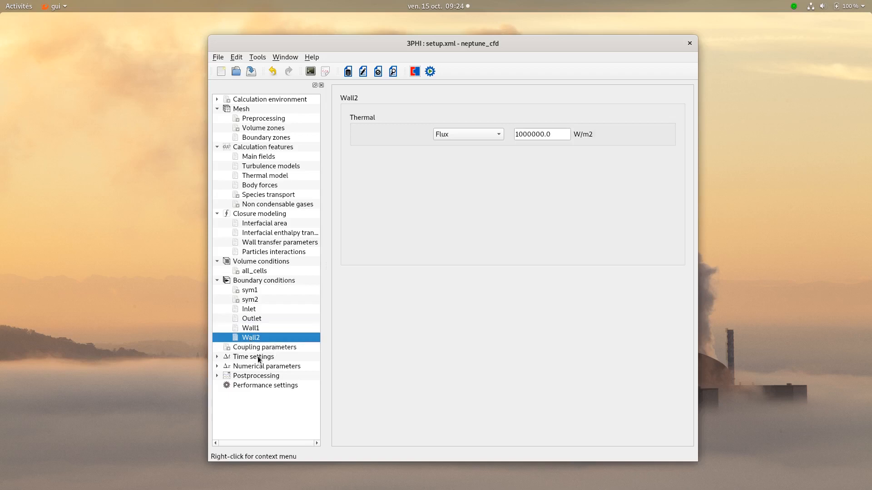
click(257, 357)
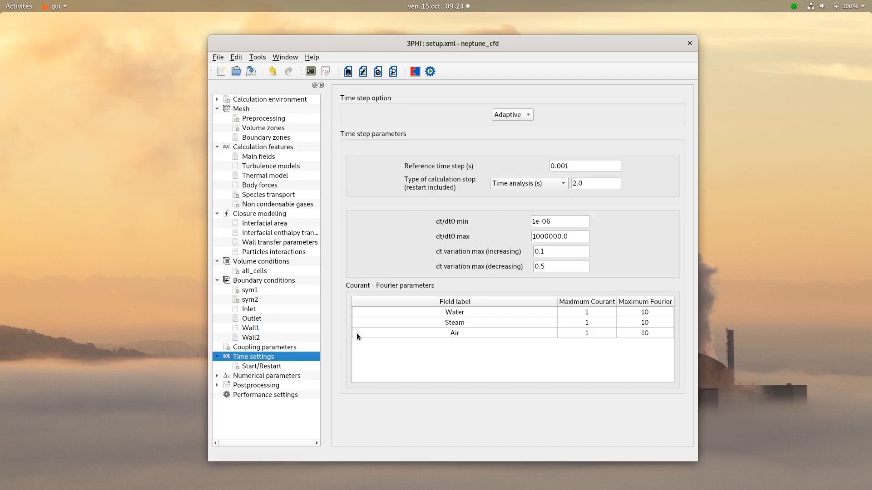
- Enable post-processing output for diam_Air in the volume solution control and delete the Outlet_prof 1D profile
click(266, 375)
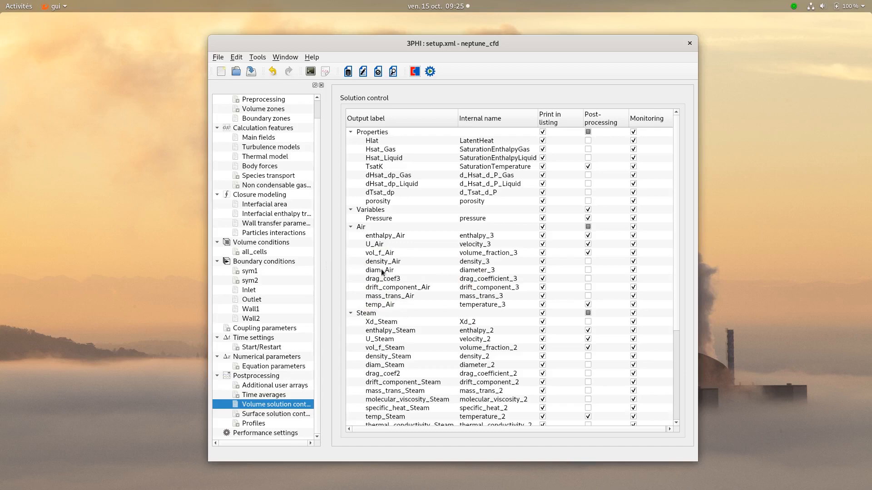
click(588, 270)
click(259, 424)
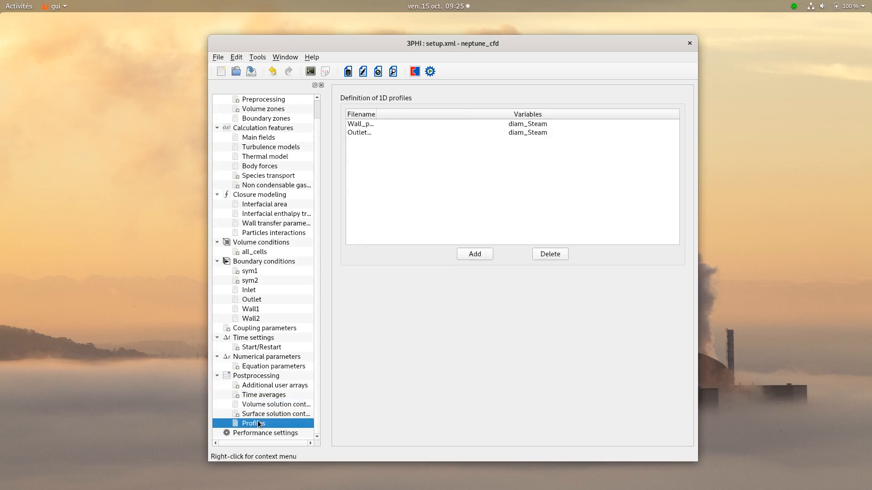
click(364, 128)
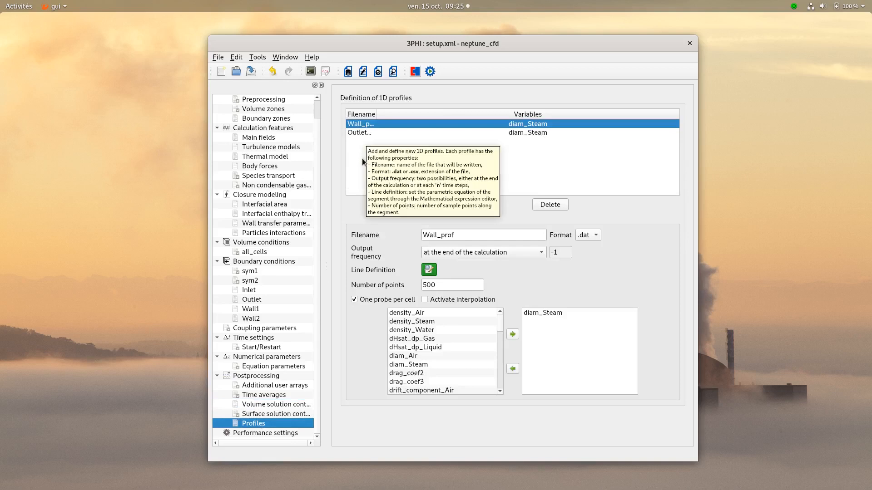
click(358, 135)
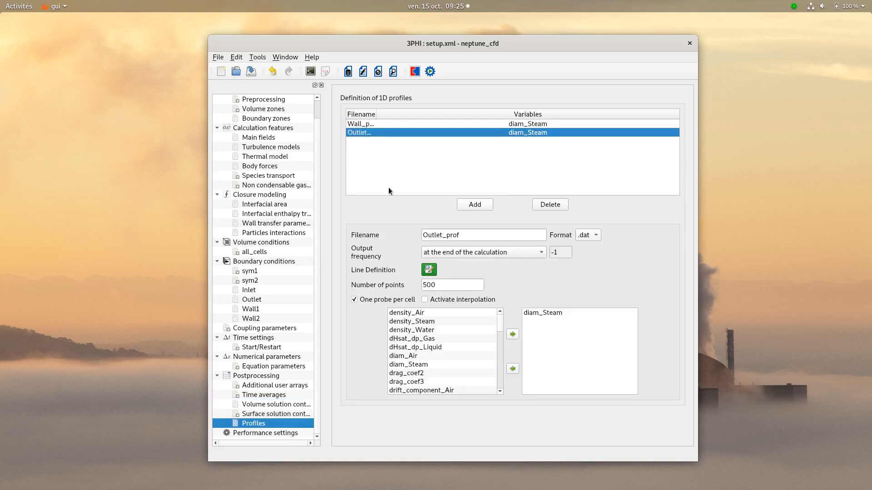
click(544, 205)
- Replace diam_Steam with temp_Air in the Wall_prof profile, and save and close the 3PHI setup
click(358, 125)
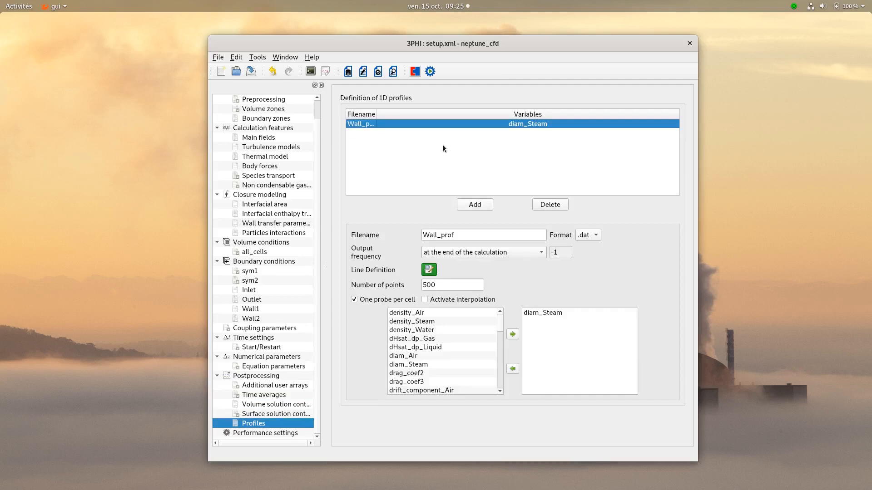
click(535, 314)
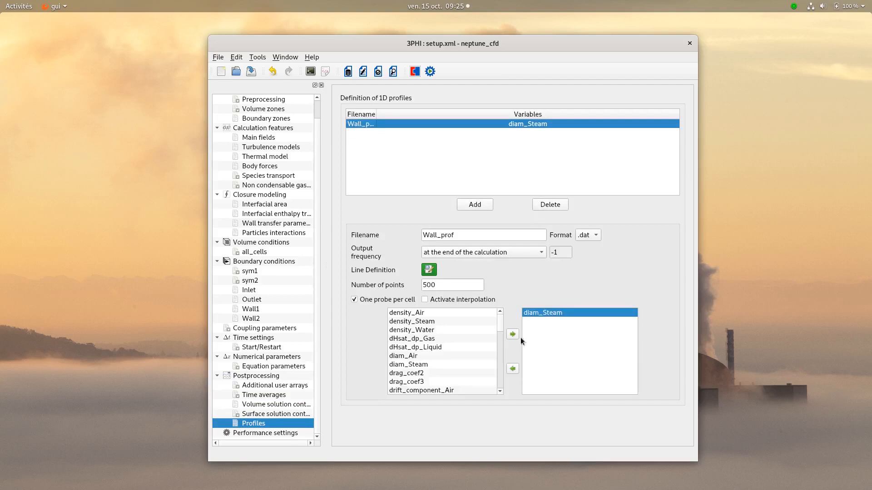
click(513, 369)
scroll(466, 355, down, 10)
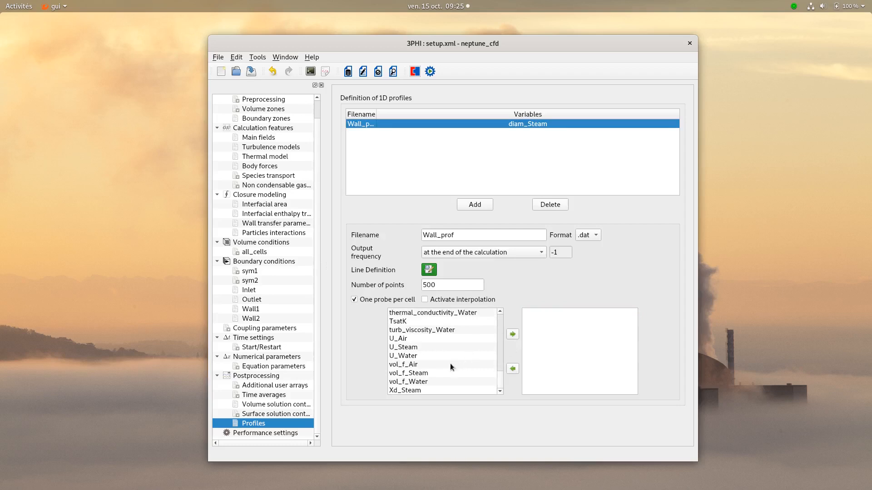
scroll(431, 370, up, 2)
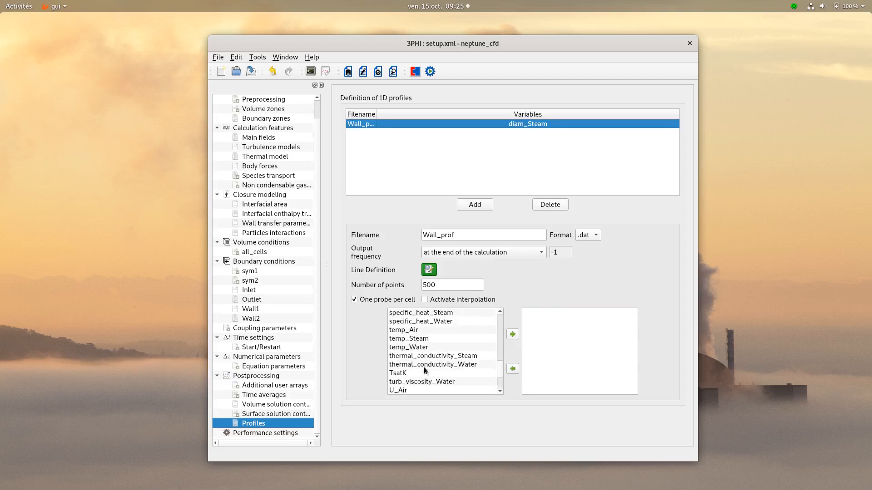
click(406, 331)
click(512, 335)
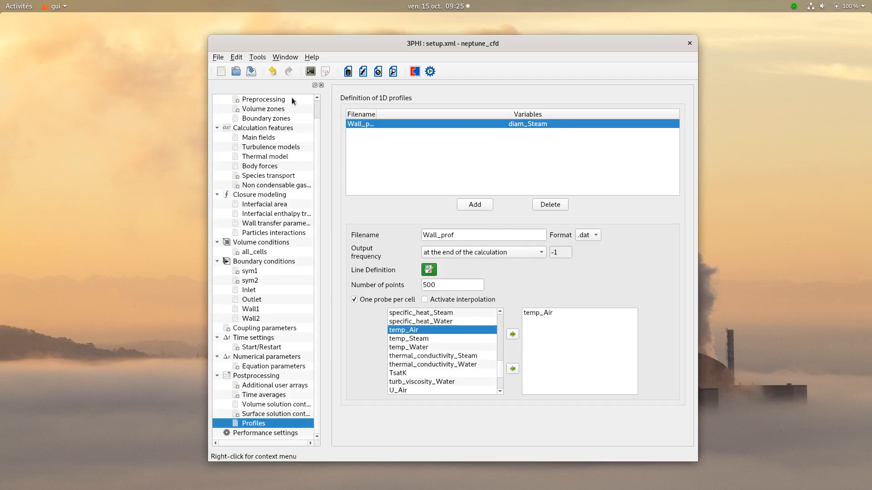
click(252, 73)
click(690, 44)
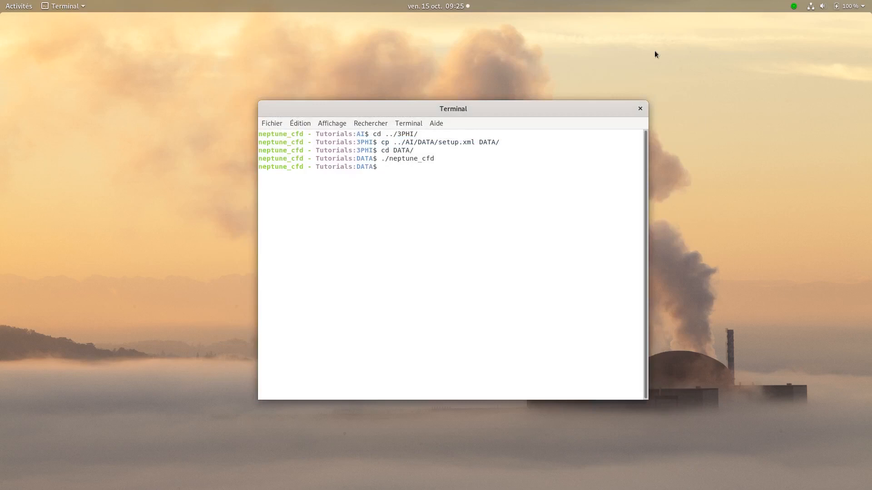
- In a new terminal tab, change to the case's SRC directory and list its contents
click(274, 124)
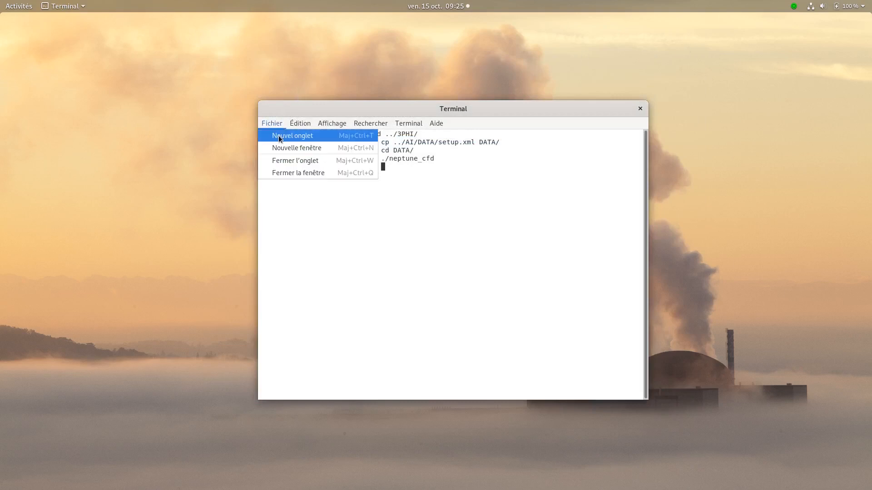
click(276, 136)
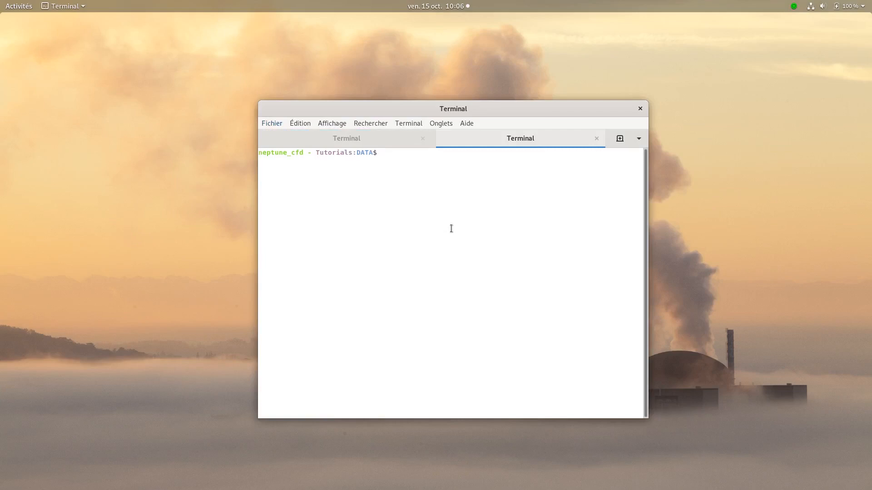
text(cd ../)
text(SRC/)
key(Return)
text(ls:SRC$)
key(Return)
- Copy nc_user_it_thermal.c from ~/neptune-vnv/Tutorials/Tutorial_BOILING/3PHI/SRC/ into the current SRC directory
text(cp )
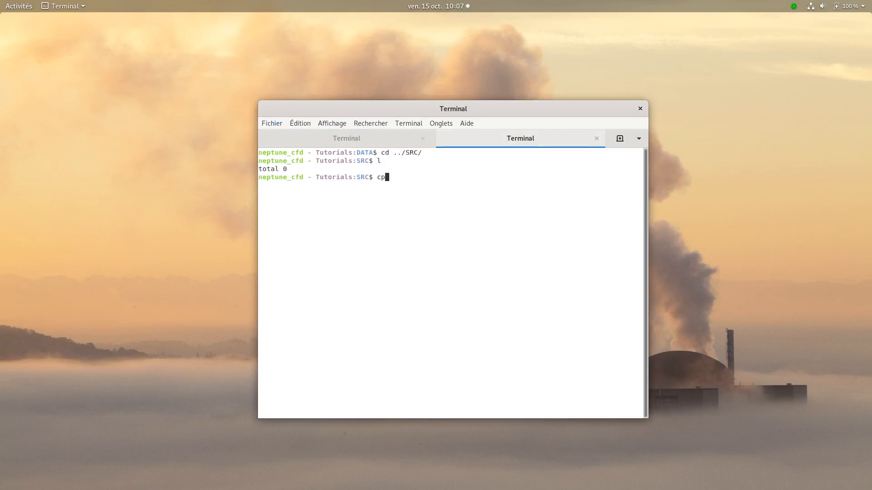
text(~/n)
key(Tab)
text(T)
key(Tab)
key(Tab)
text(B)
key(Tab)
text(3)
key(Tab)
text(SR)
key(Tab)
text(n)
key(Tab)
text(it)
key(Tab)
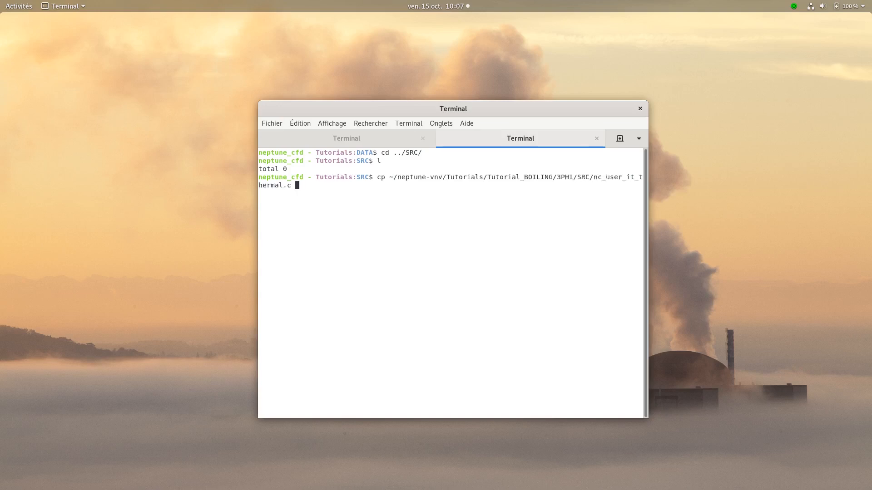
text(.)
key(Return)
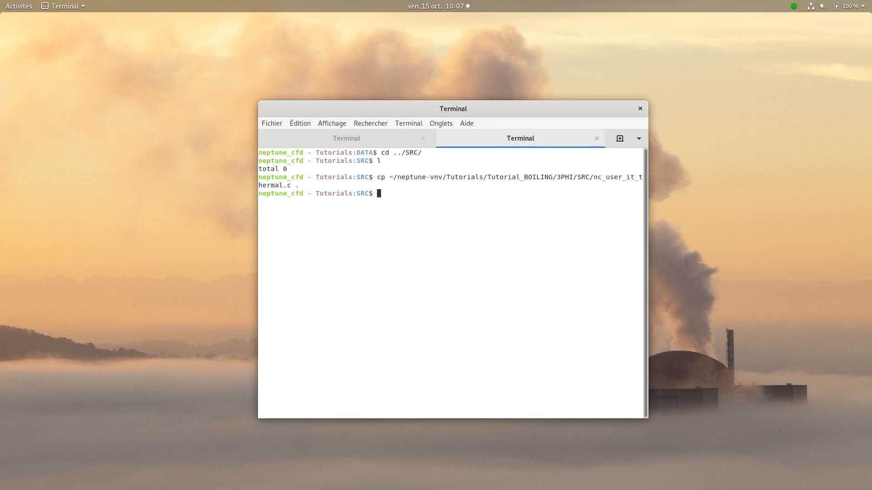
- Relaunch ./neptune_cfd from the case's DATA directory and start the 3PHI calculation with 1 process
text(cd ..)
key(Return)
text(cd DATA/)
key(Return)
text(./neptune_cfd)
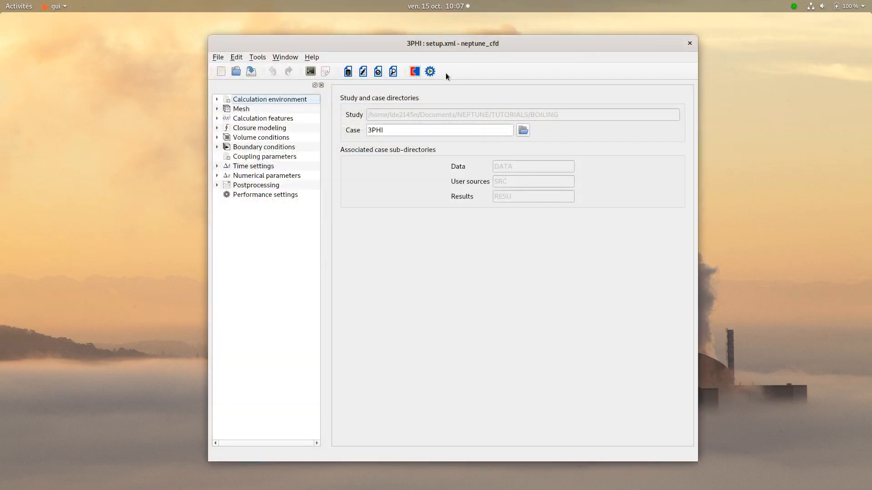
click(430, 71)
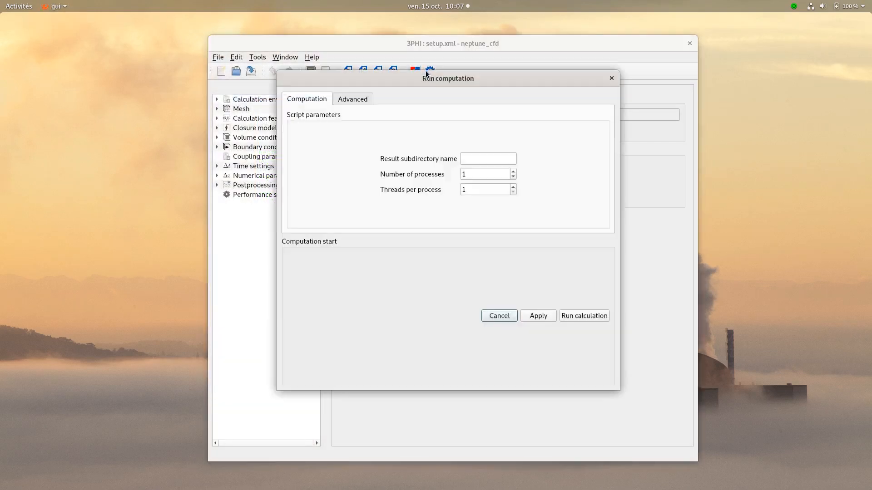
click(592, 316)
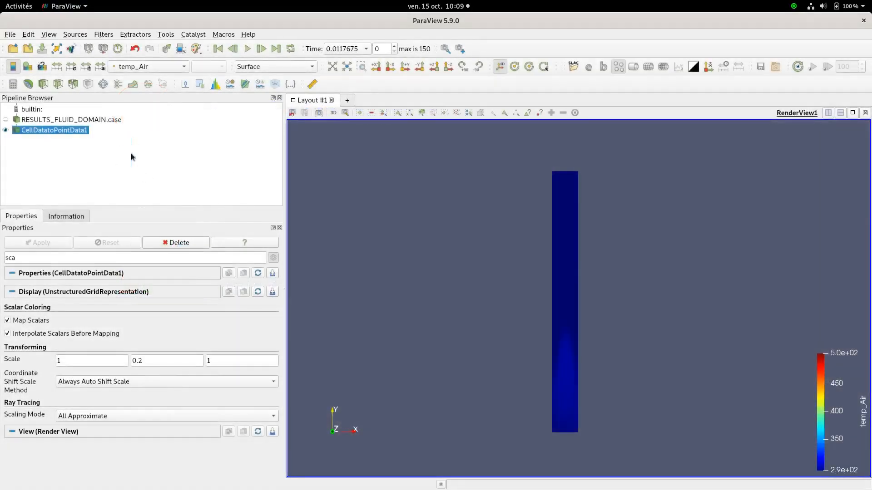
- Play the temp_Air animation in ParaView and, in the terminal, run profile.py with Python to plot Air temperature along the heated wall
click(247, 49)
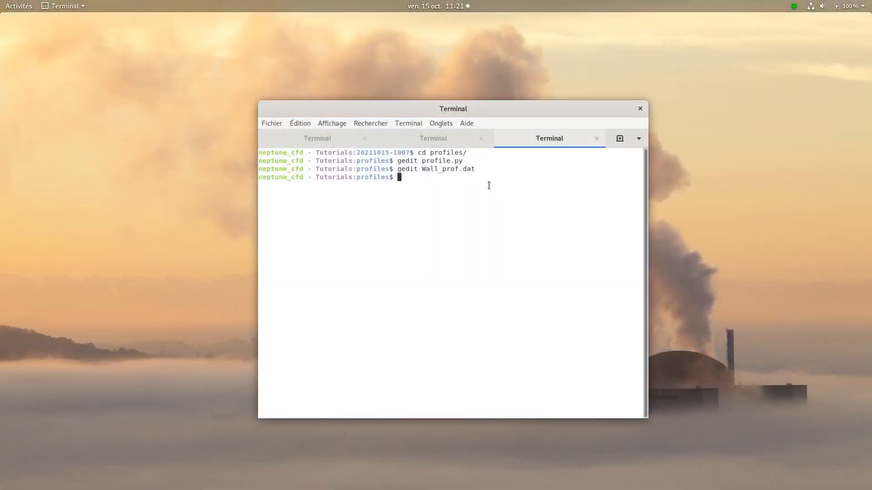
text(python profile.py)
key(Return)
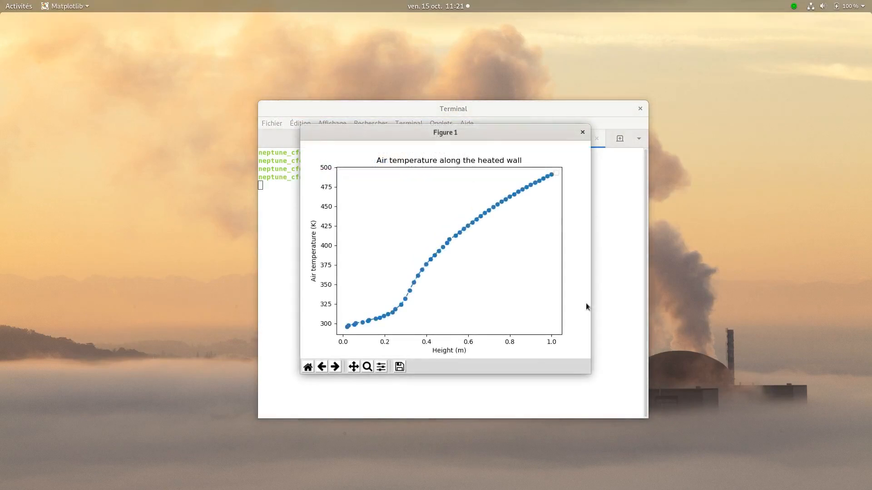